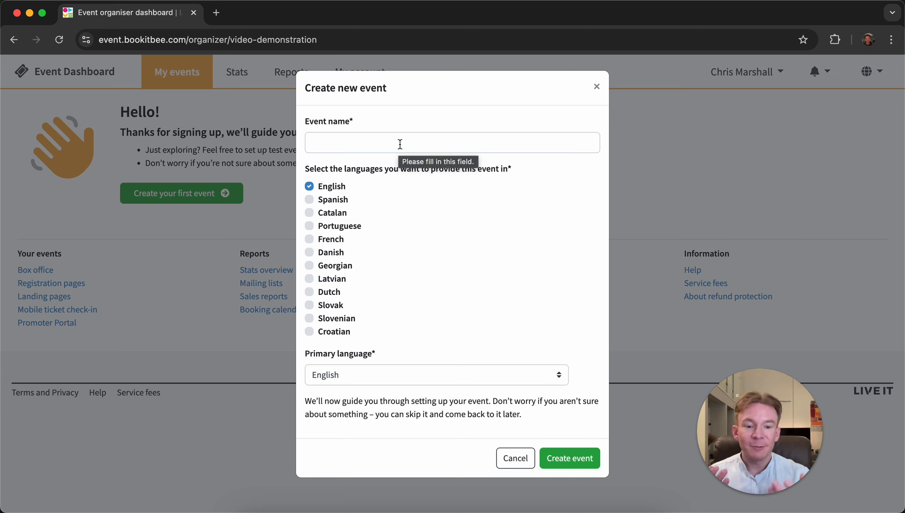
- Create a new event named Halloween Spooktacular
left_click(400, 144)
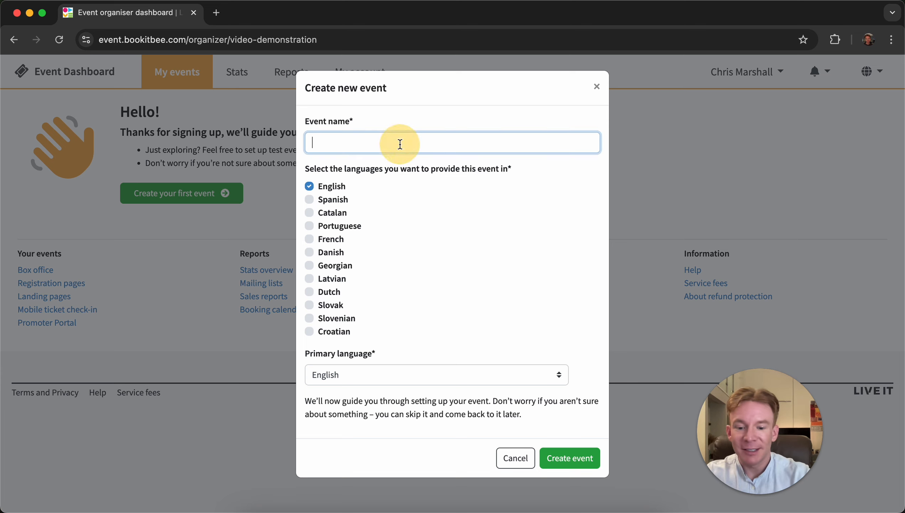
type("Hallowene")
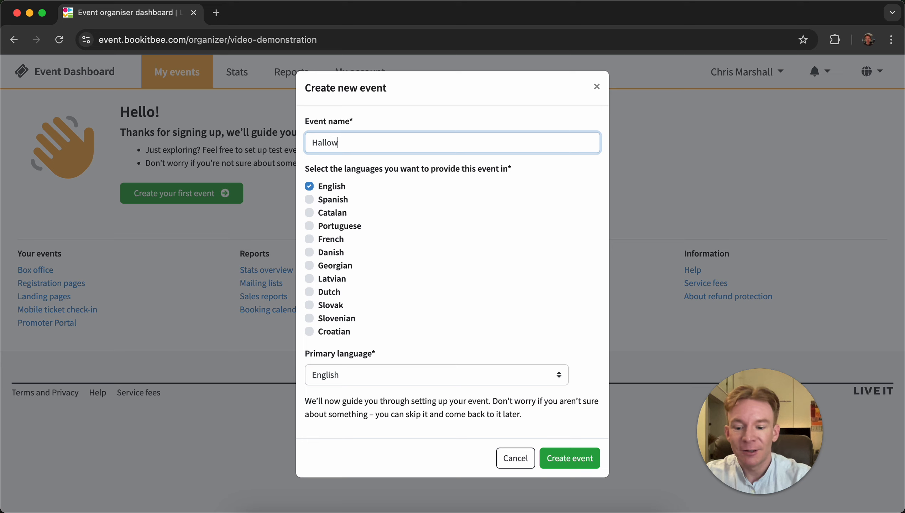
key("BackSpace")
key("BackSpace")
type("en")
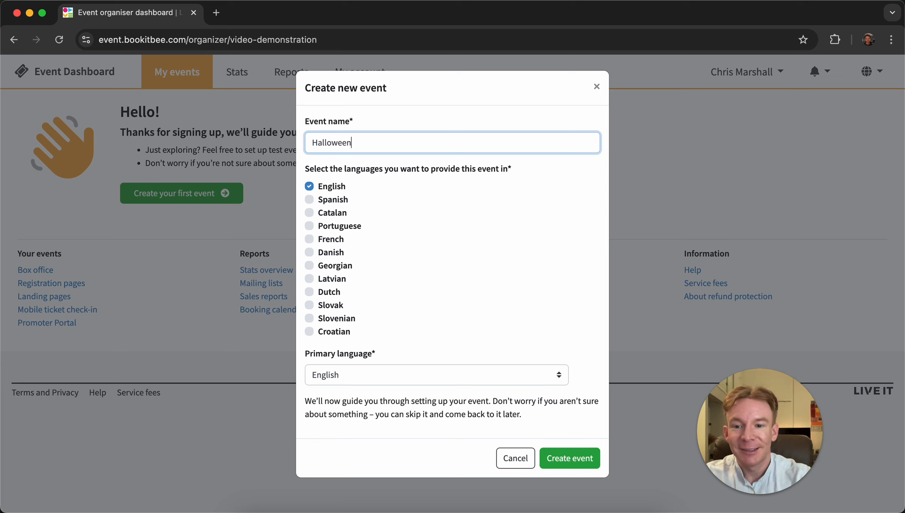
type(" Spook")
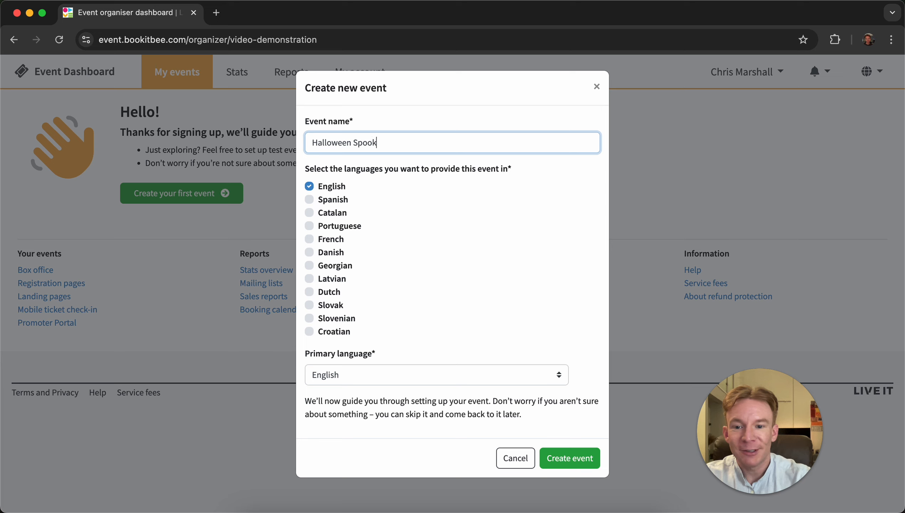
type("tacular")
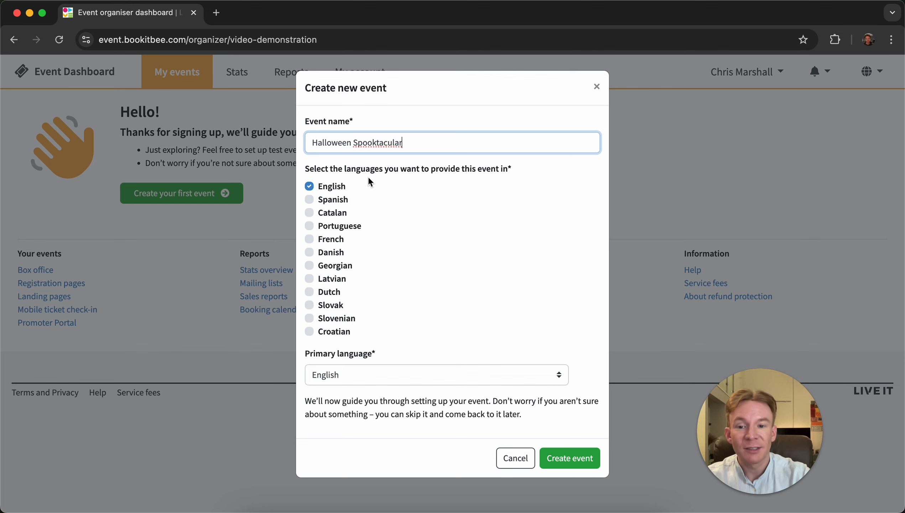
left_click(571, 457)
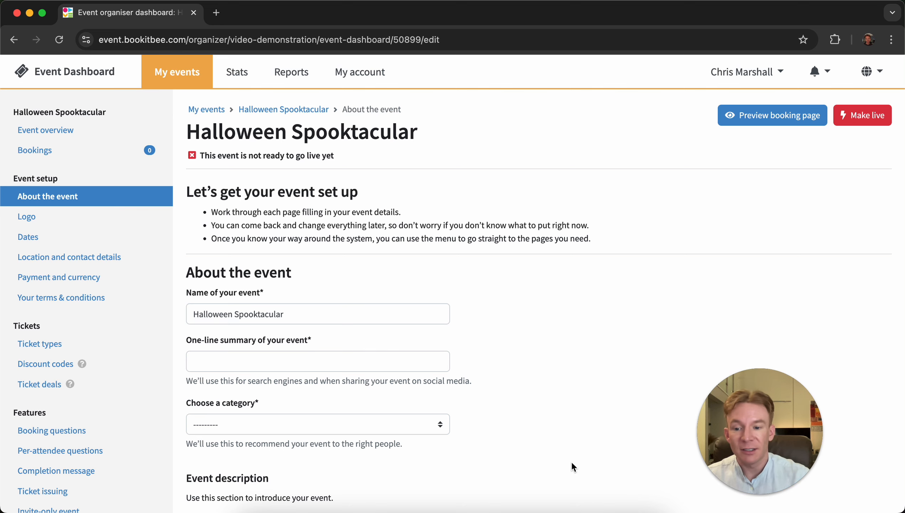
- Enter Let's get spooky! as the event's one-line summary
scroll(571, 352, "down", 3)
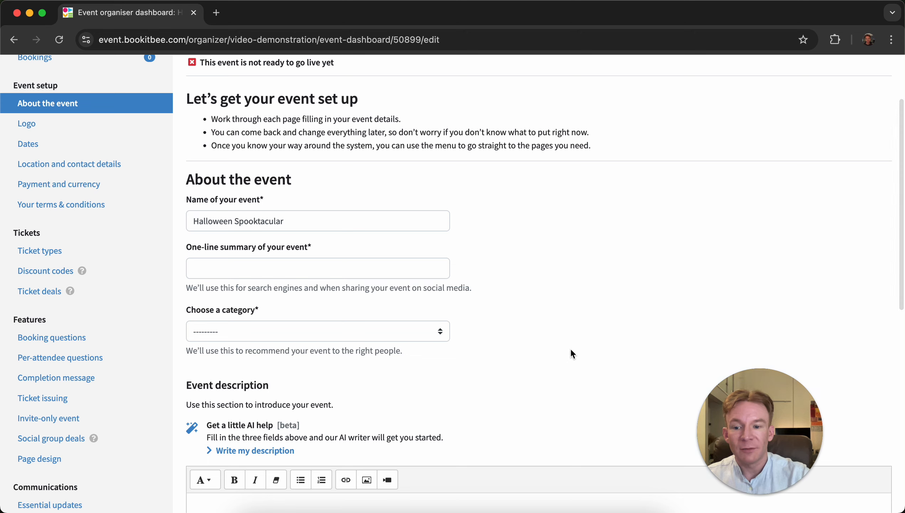
left_click(385, 268)
type("L")
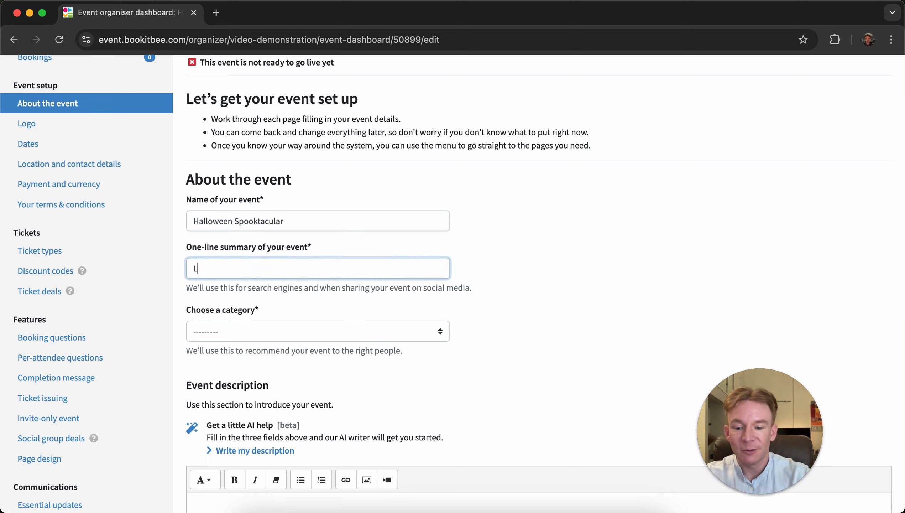
type("ets")
key("BackSpace")
type("'")
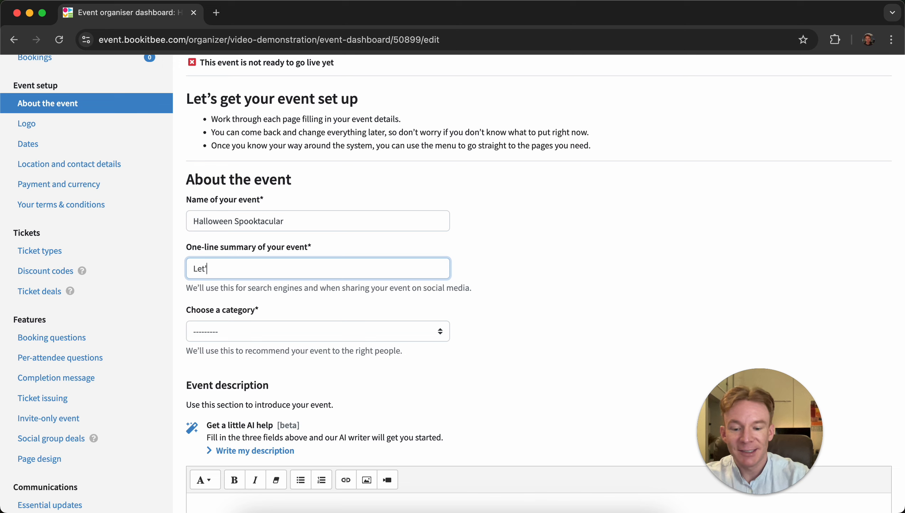
type("s get spo")
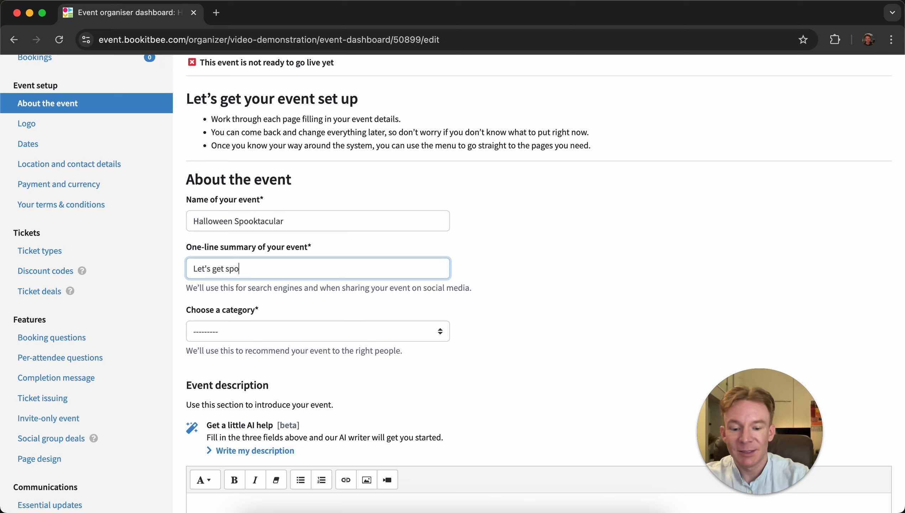
key("BackSpace")
type("ooky")
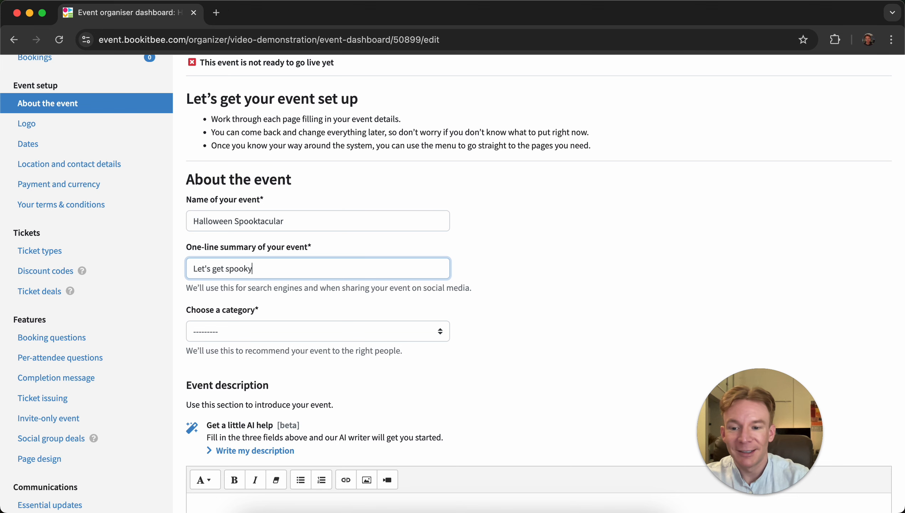
type("!")
- Choose Festival/Fair as the event category
scroll(527, 252, "down", 2)
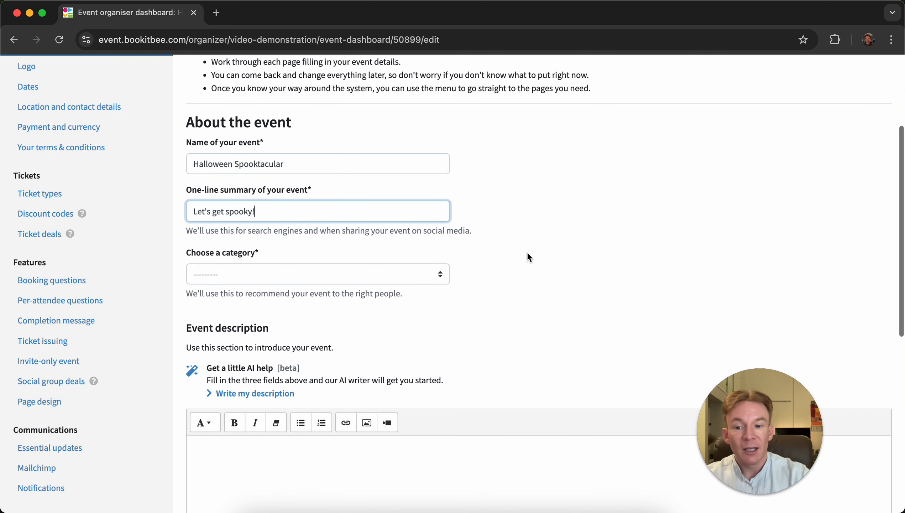
left_click(316, 278)
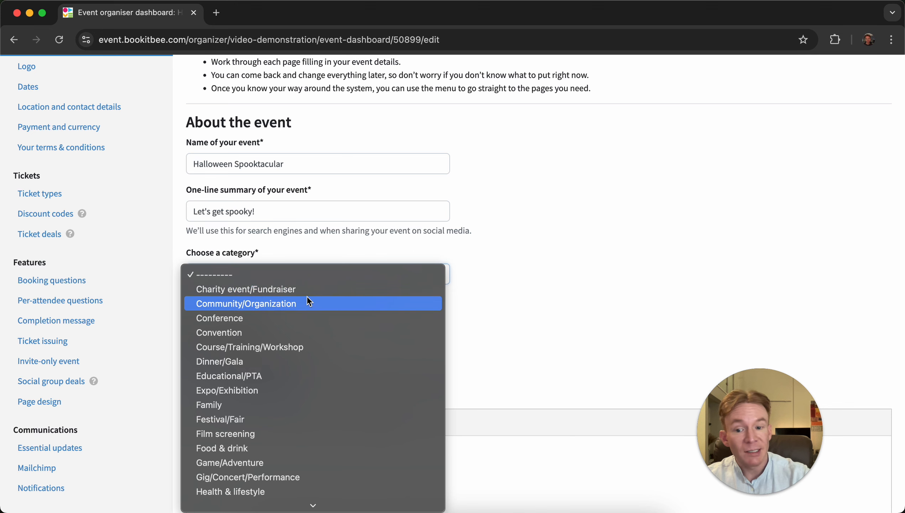
left_click(257, 420)
scroll(493, 276, "down", 3)
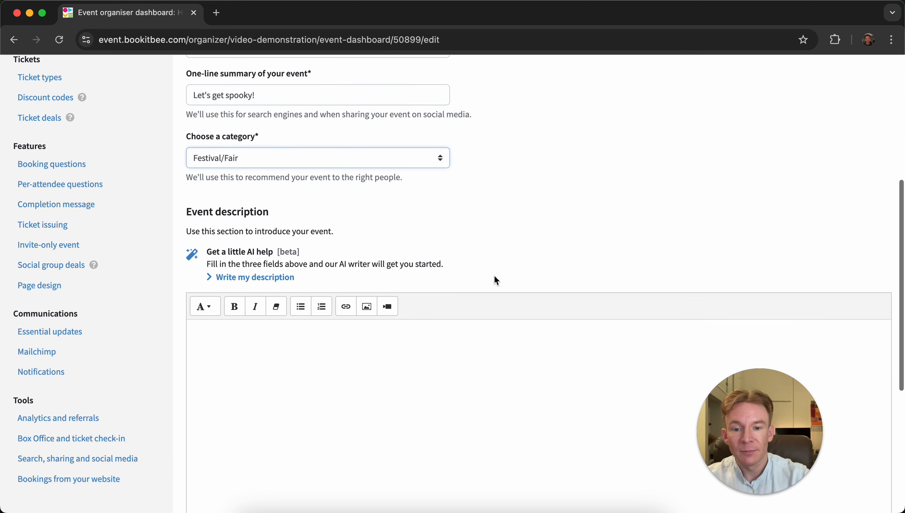
scroll(537, 241, "down", 2)
left_click(416, 331)
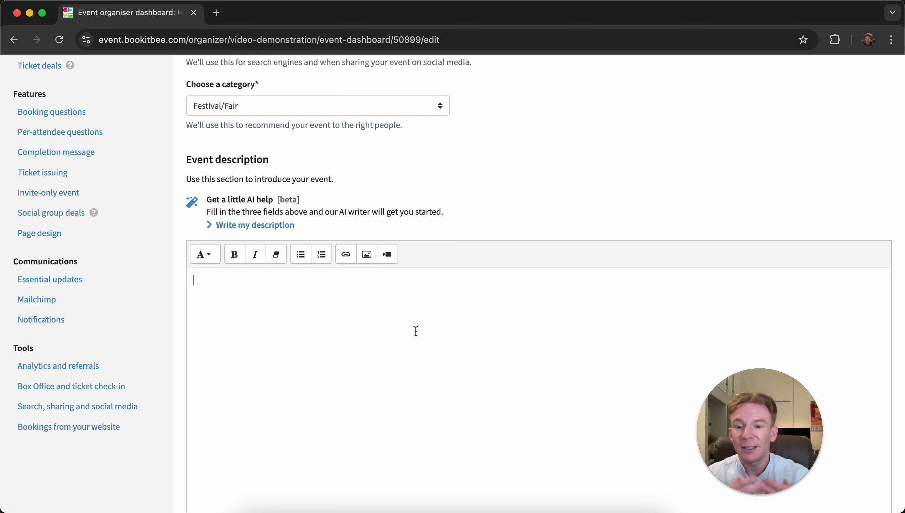
left_click(388, 255)
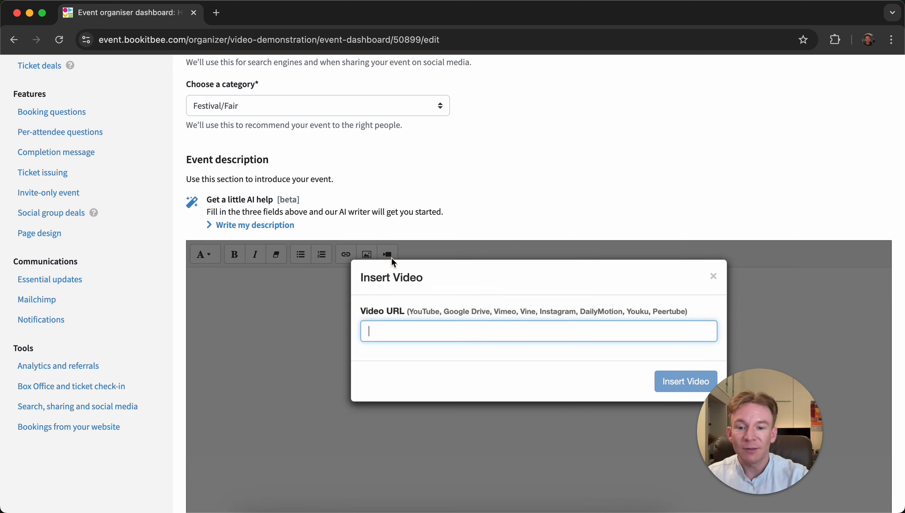
left_click(713, 276)
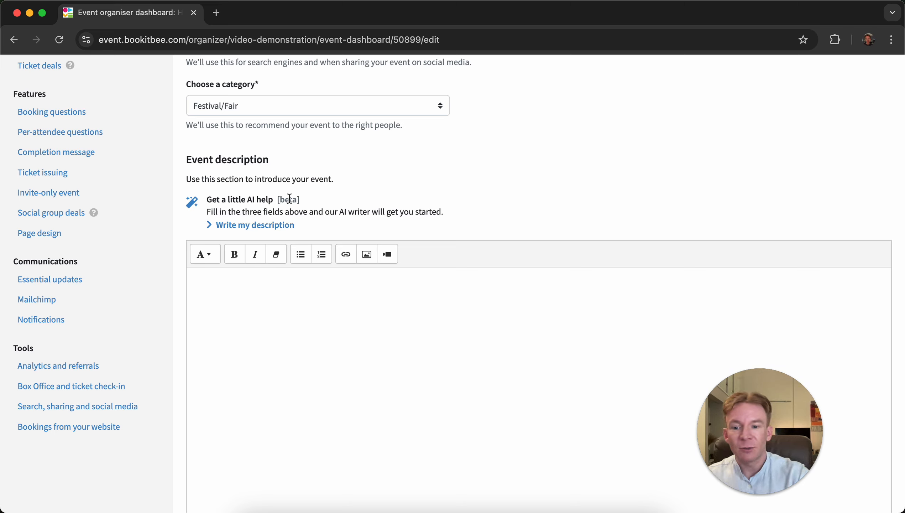
- Generate the event description with the AI writer and expand the advanced settings
left_click(273, 226)
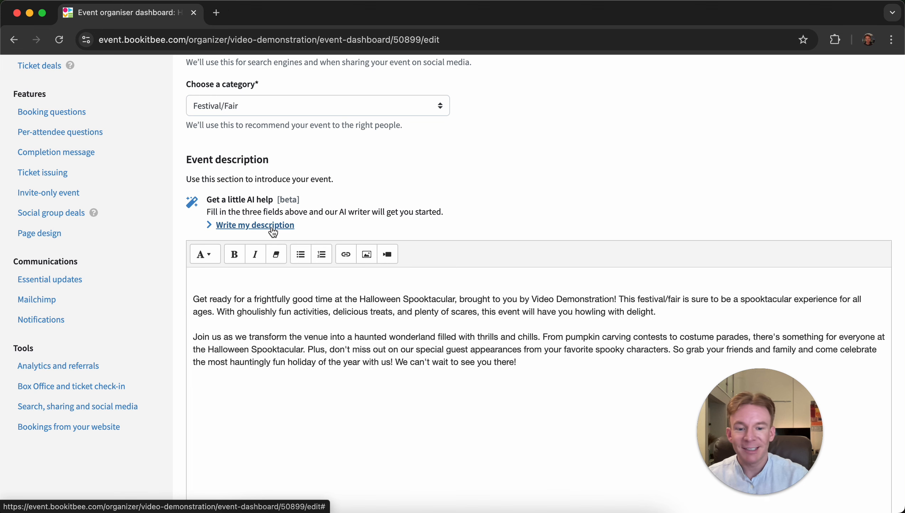
scroll(410, 189, "down", 6)
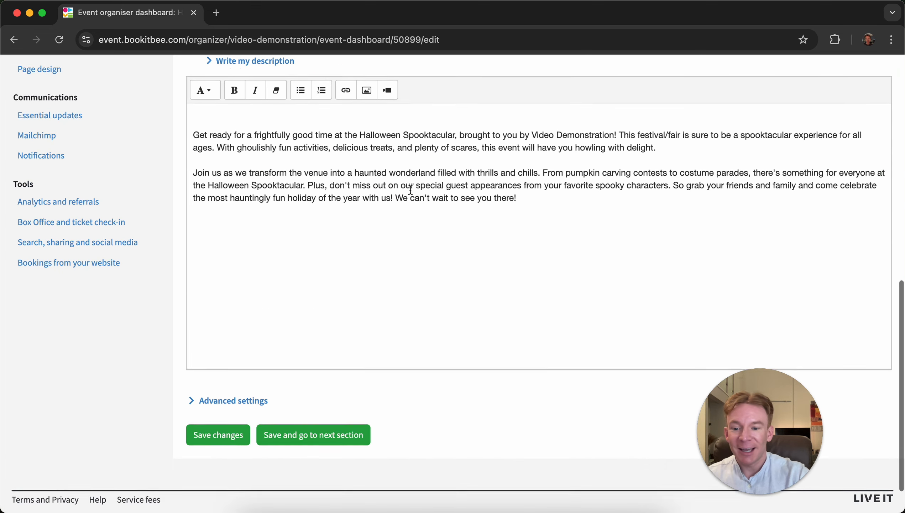
left_click(230, 367)
scroll(347, 281, "down", 3)
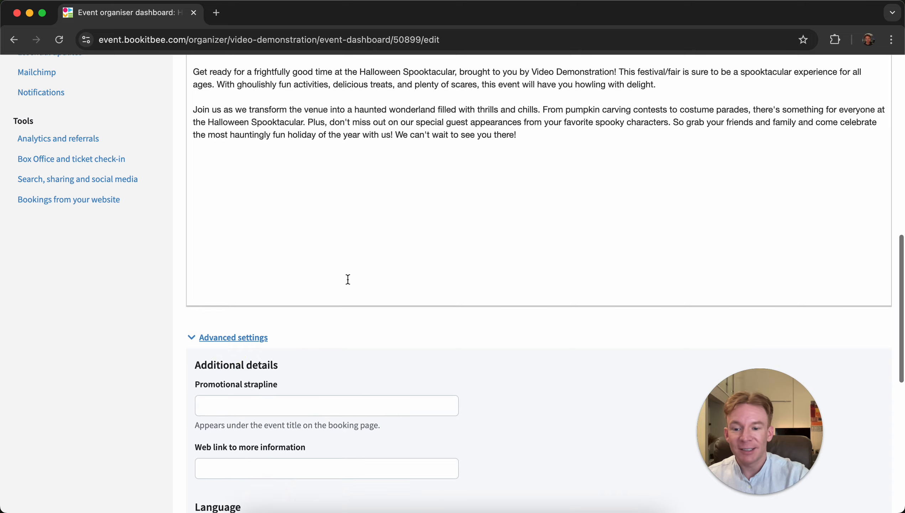
scroll(393, 256, "down", 2)
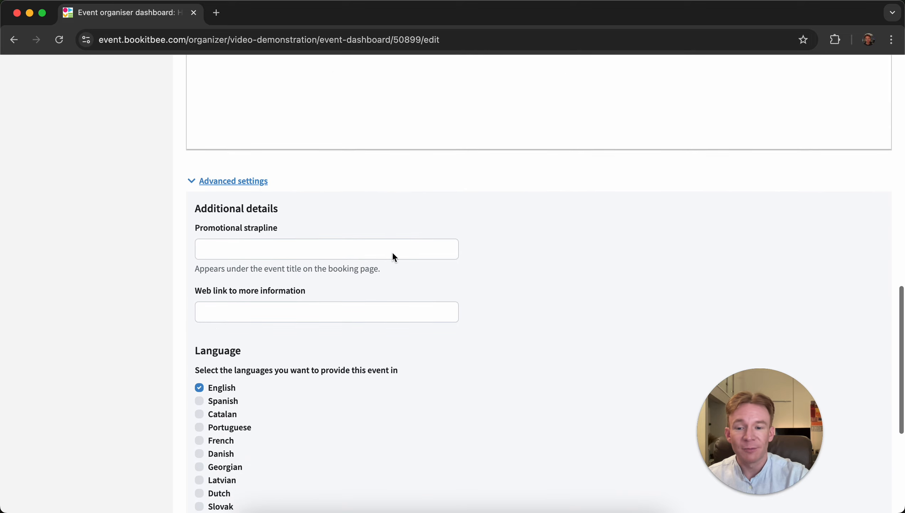
left_click(344, 316)
type("ww.")
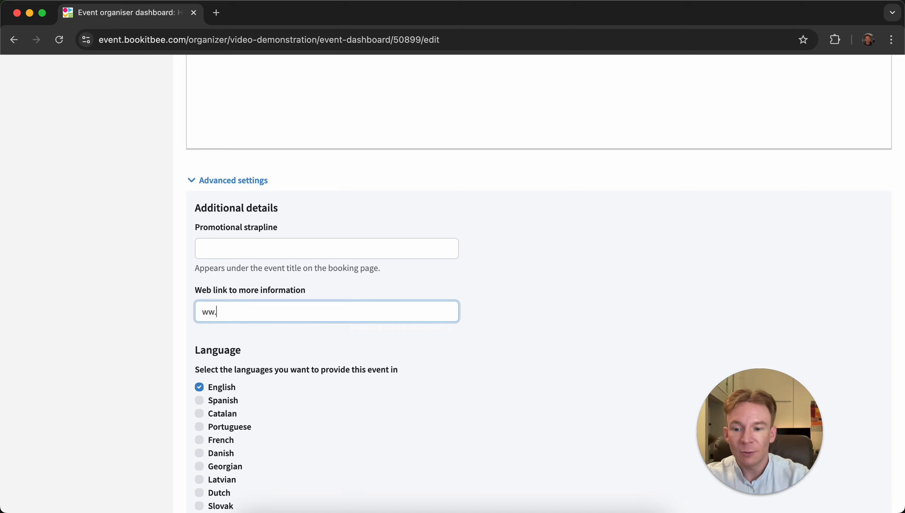
key("BackSpace")
type("w.li")
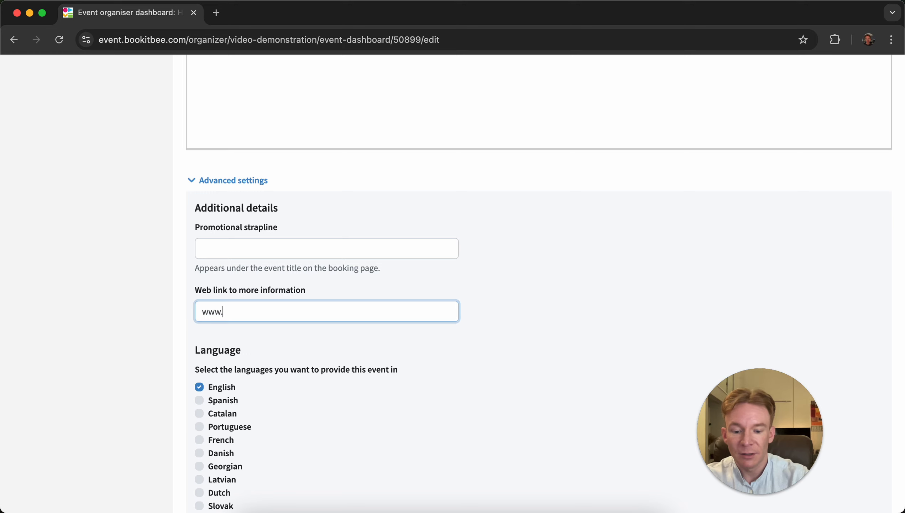
type("veit.io")
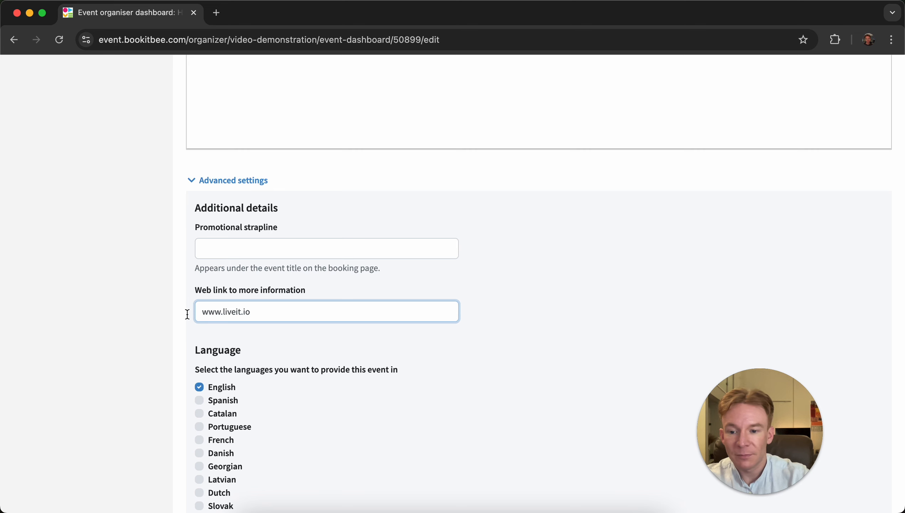
left_click(107, 350)
- Save the changes to the event details
scroll(107, 350, "down", 7)
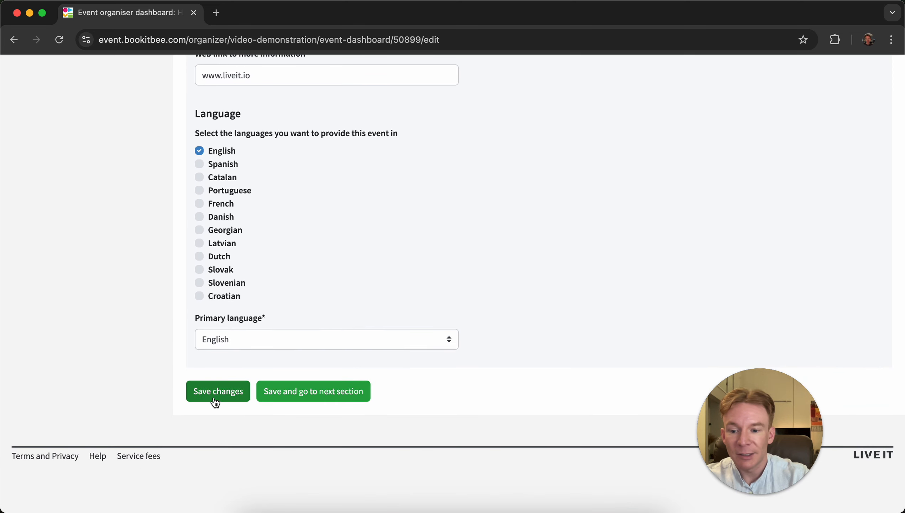
left_click(216, 401)
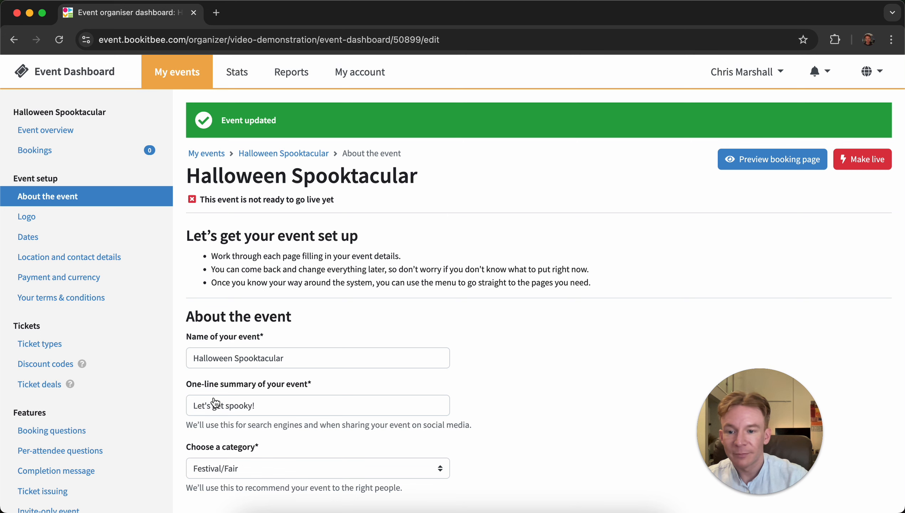
- Upload imagehalloweenlogodemo.jpg as the event logo and save it
left_click(78, 220)
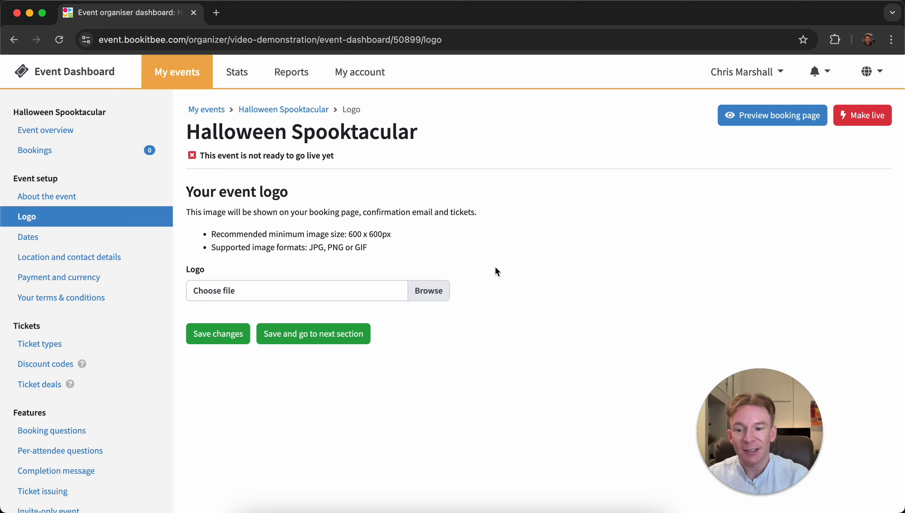
left_click(441, 291)
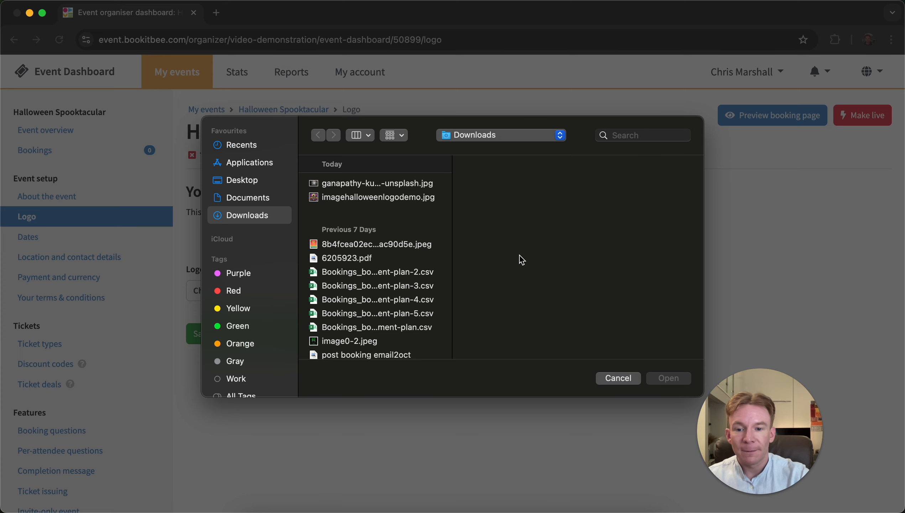
left_click(419, 197)
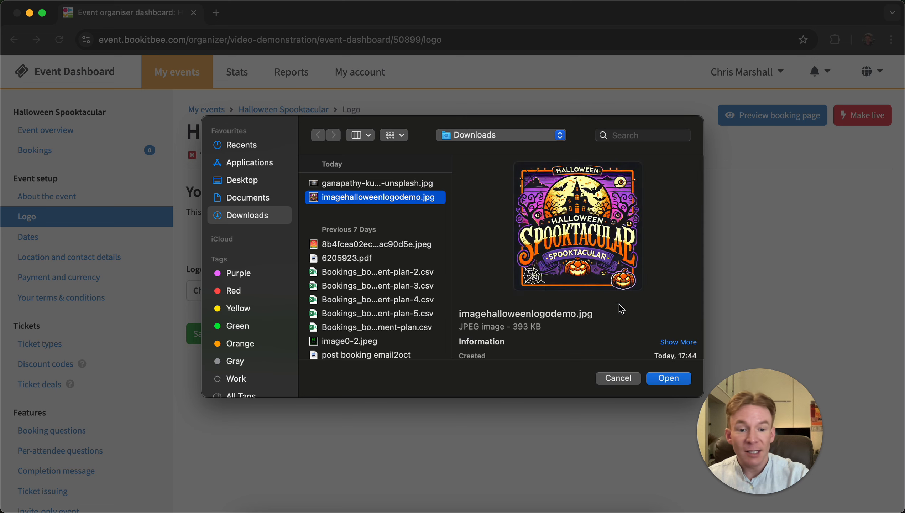
left_click(666, 380)
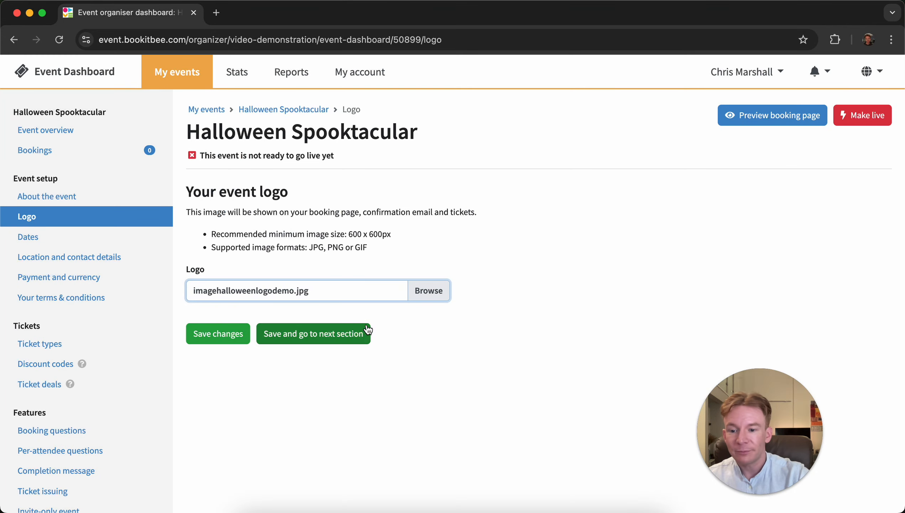
left_click(228, 336)
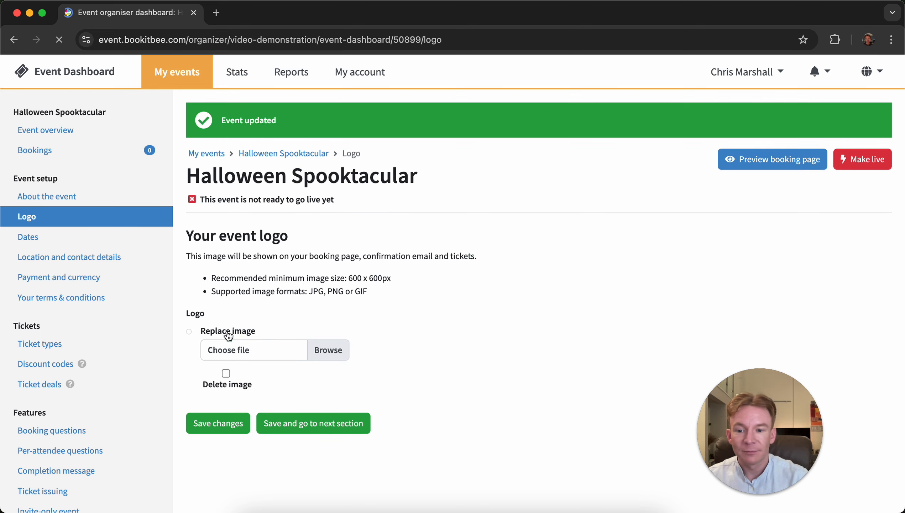
- Open the event's Dates section and choose Single event as the event type
left_click(83, 246)
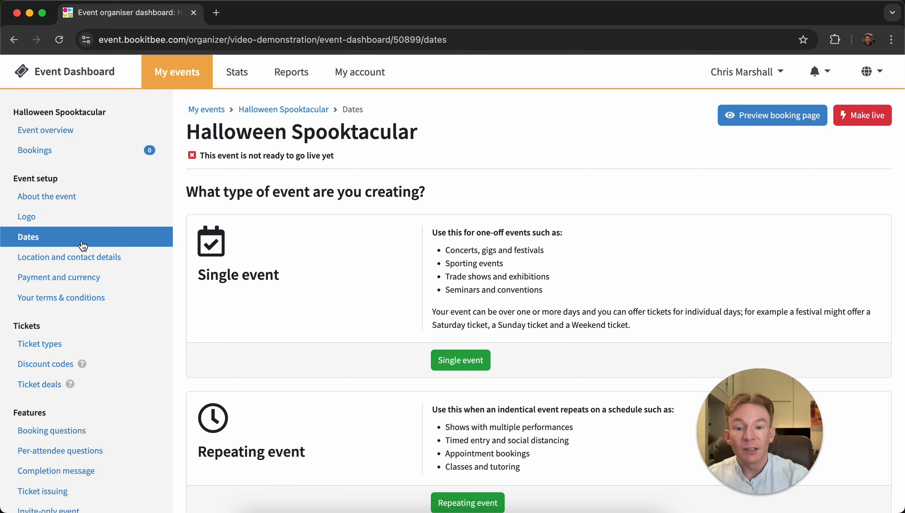
scroll(241, 240, "down", 3)
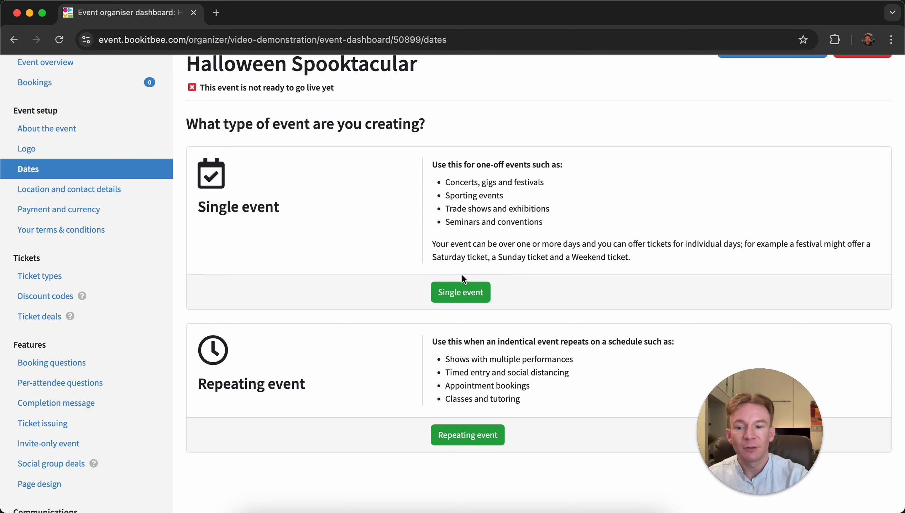
left_click(461, 293)
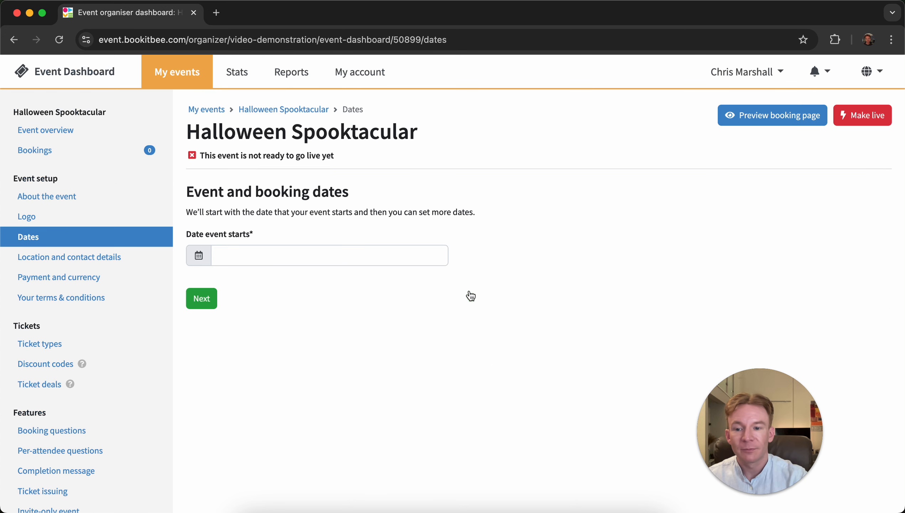
- Set the event start date to 2024-10-26 and continue to the full date settings
left_click(366, 253)
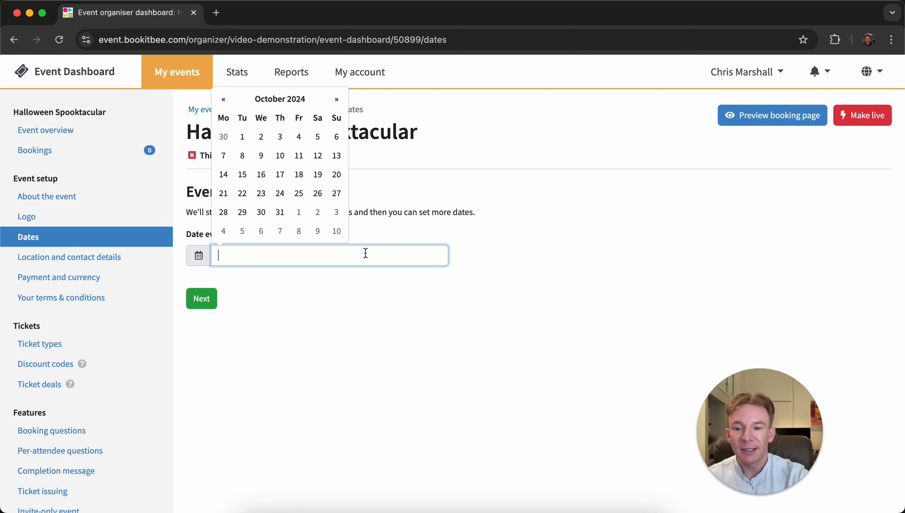
left_click(316, 196)
left_click(201, 298)
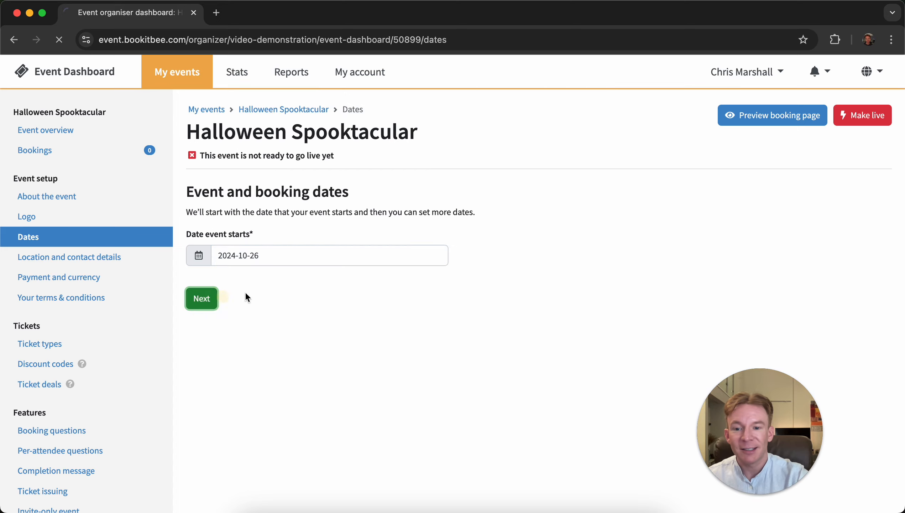
- Enable showing the end date and set the event end date to 2024-10-27
scroll(550, 280, "down", 5)
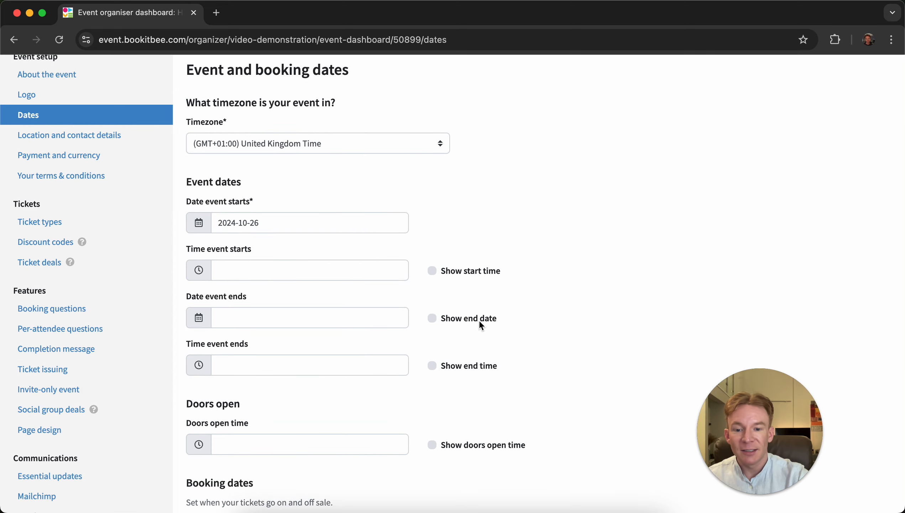
left_click(481, 324)
left_click(334, 322)
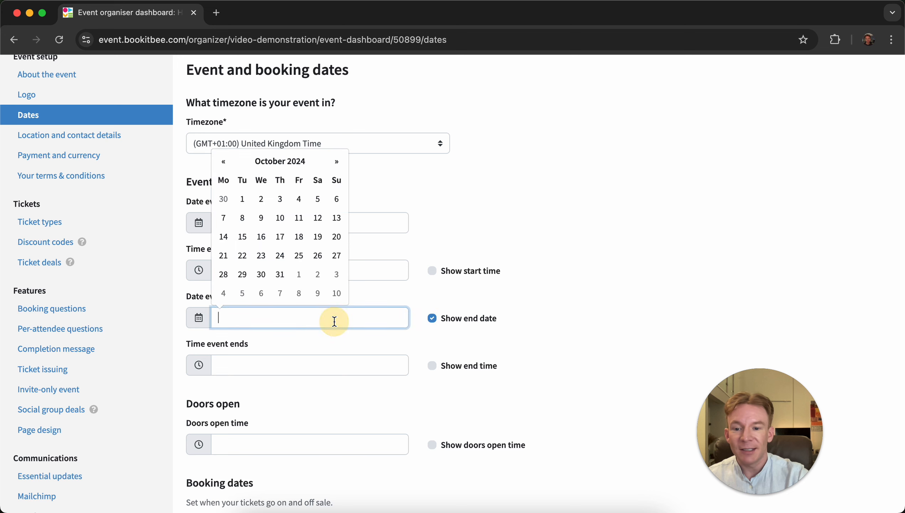
left_click(339, 261)
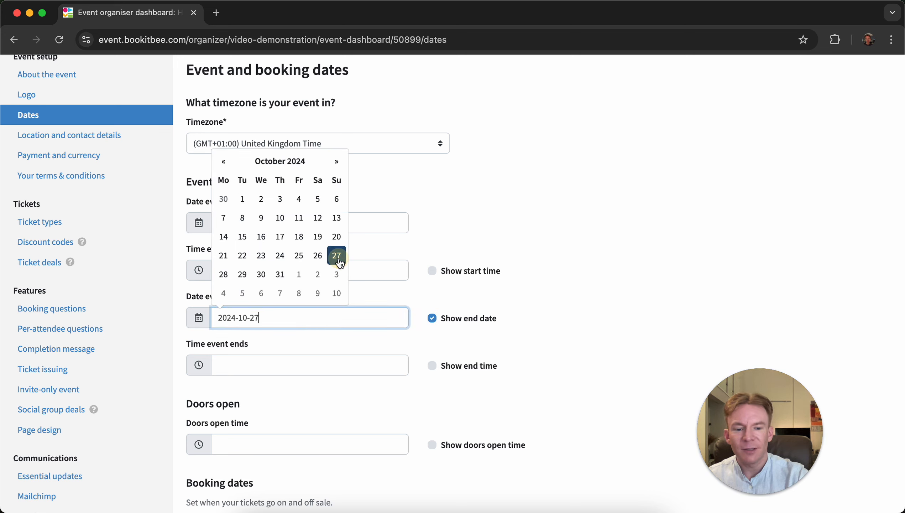
left_click(569, 268)
- Enable showing both the event start time and the event end time
scroll(569, 267, "down", 1)
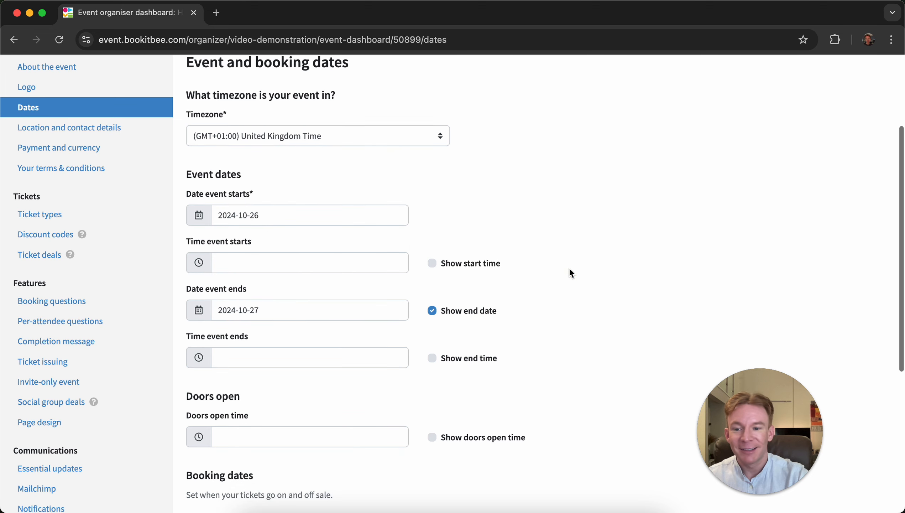
left_click(482, 269)
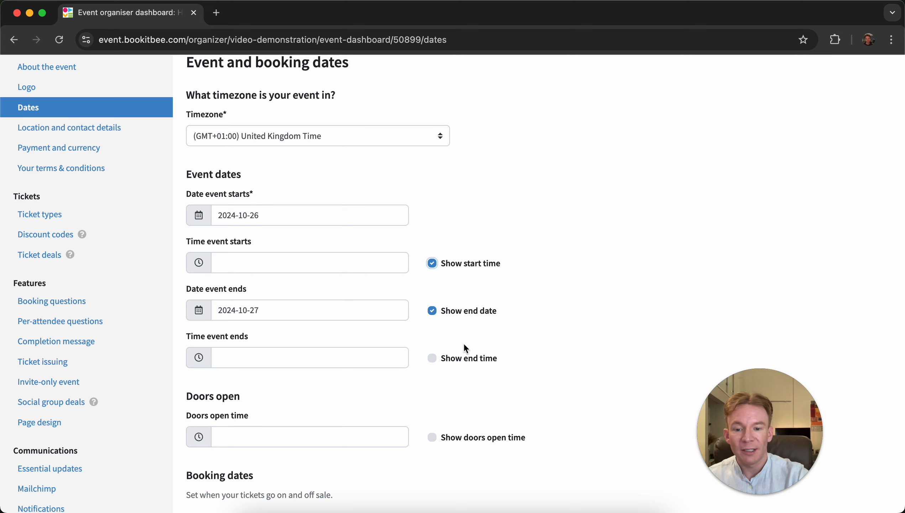
left_click(460, 358)
- Set the event start time to 12:00 and the event end time to 23:00
left_click(297, 264)
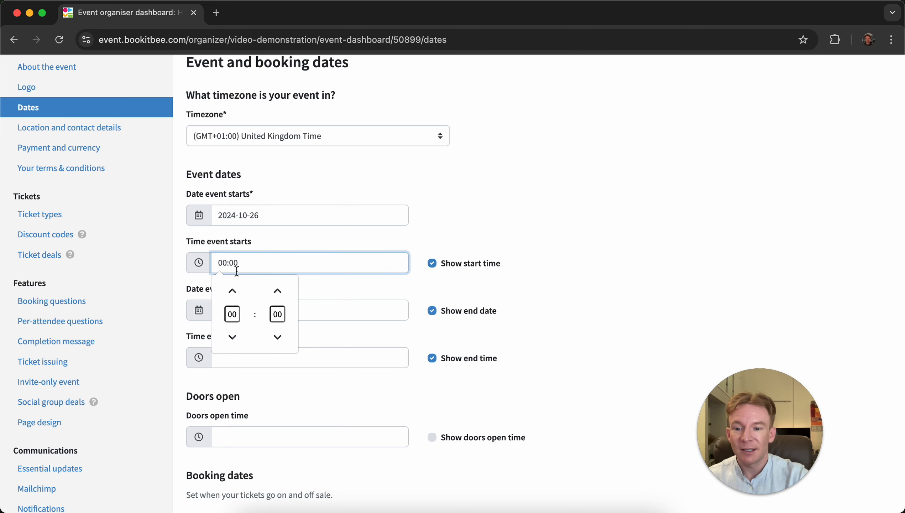
left_click(232, 314)
type("12")
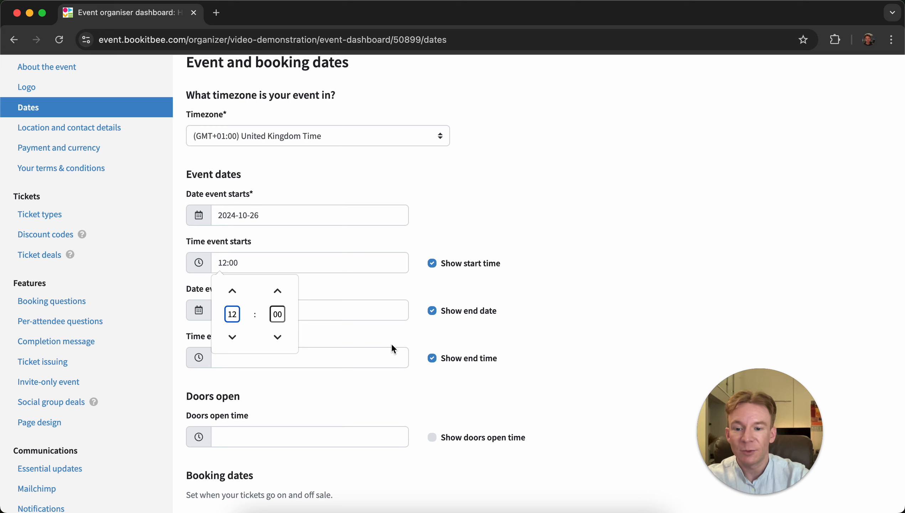
left_click(373, 359)
left_click(226, 323)
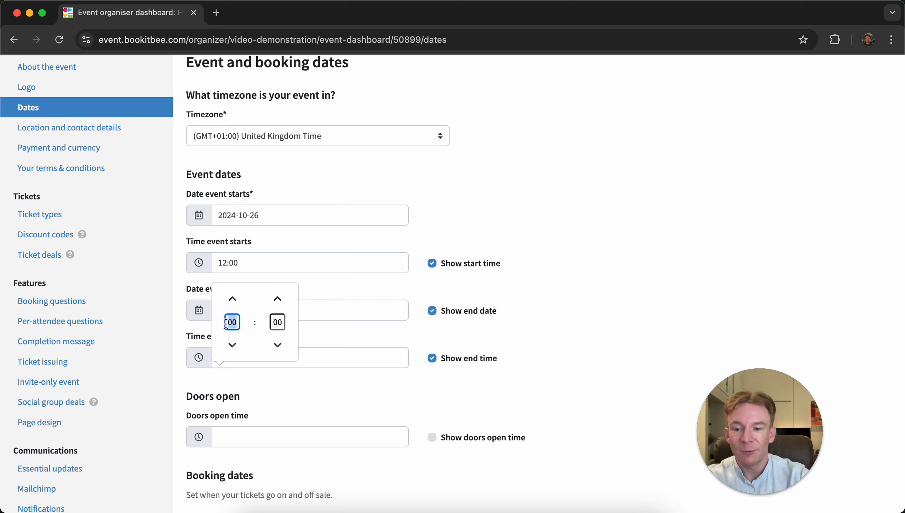
type("23")
left_click(596, 334)
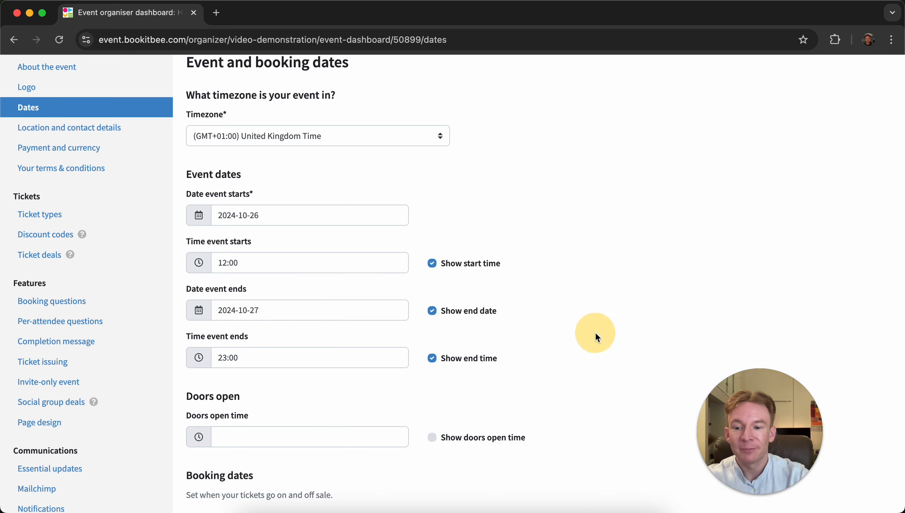
- Save the changes to the event dates
scroll(597, 334, "down", 2)
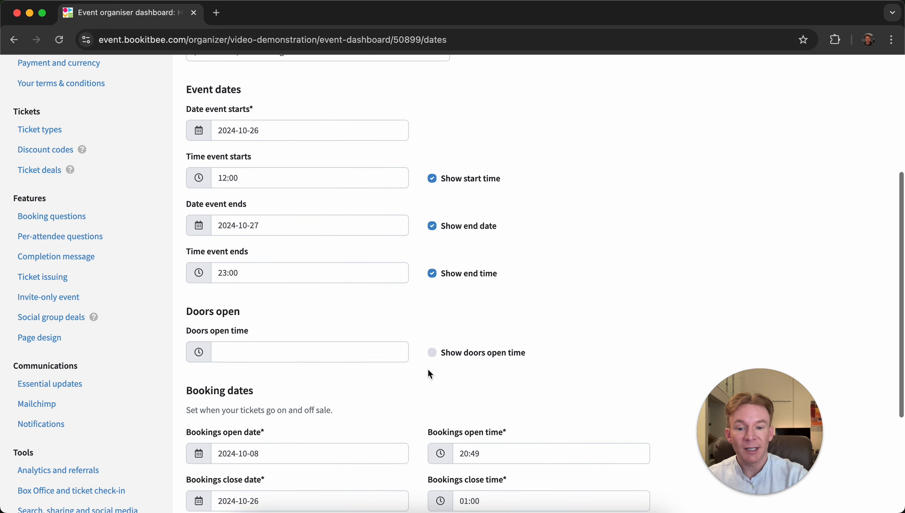
scroll(529, 323, "down", 4)
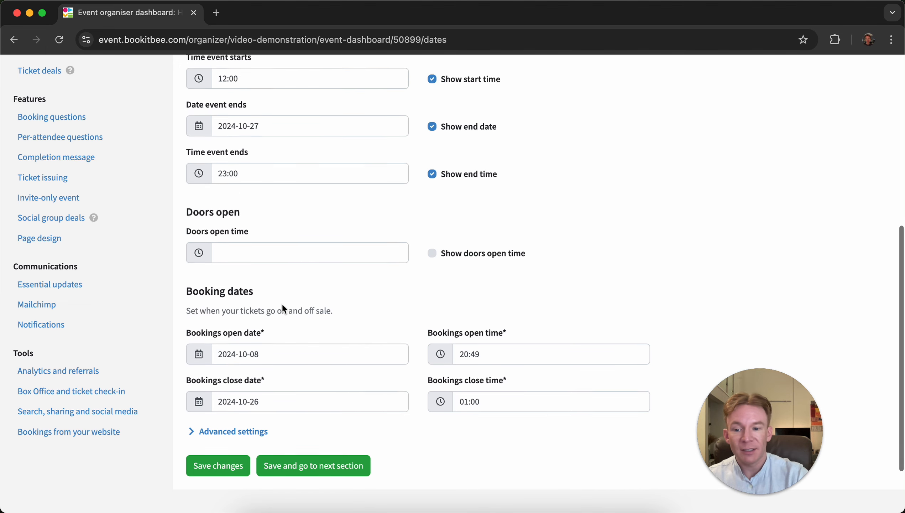
scroll(282, 303, "down", 2)
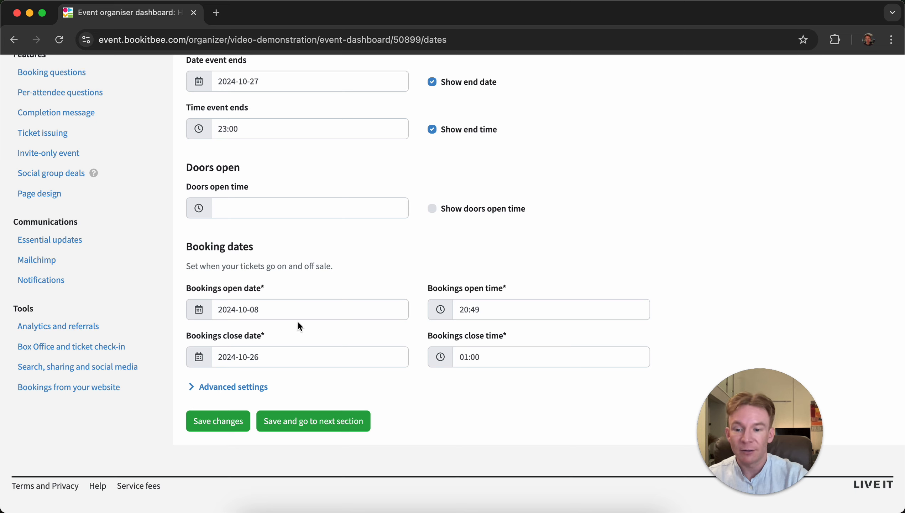
left_click(225, 426)
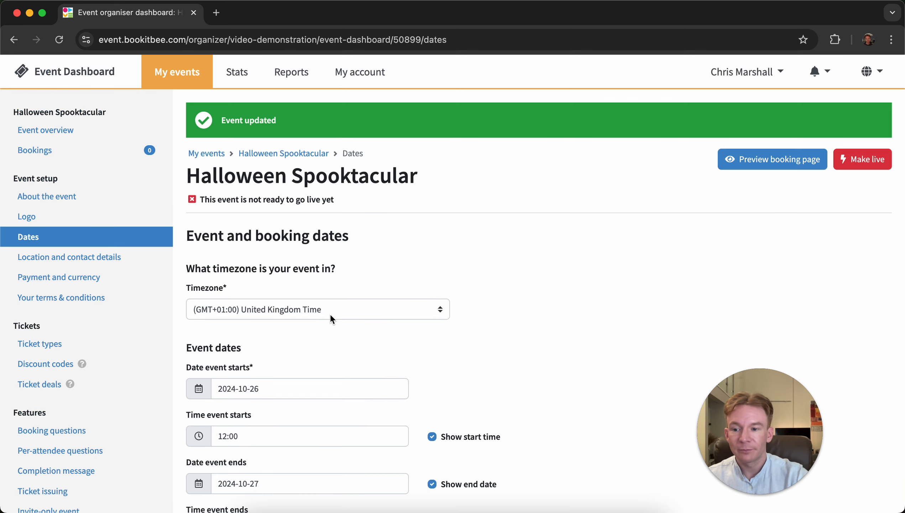
- Open the Location and contact details section and enter Wembley Stadium as the venue
left_click(118, 259)
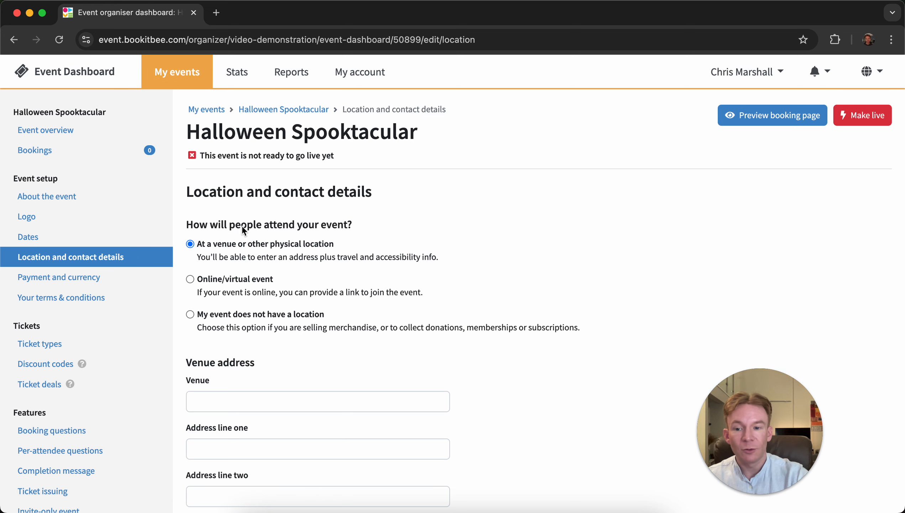
scroll(485, 250, "down", 2)
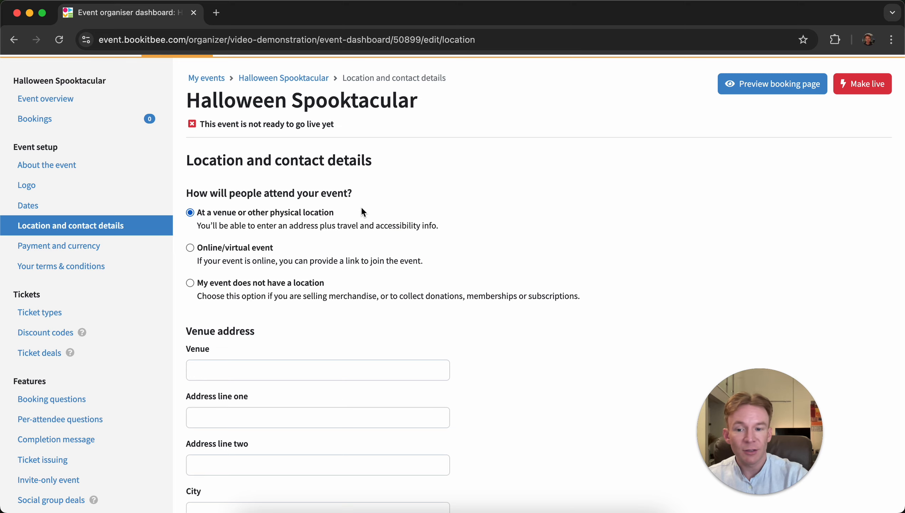
scroll(361, 207, "down", 2)
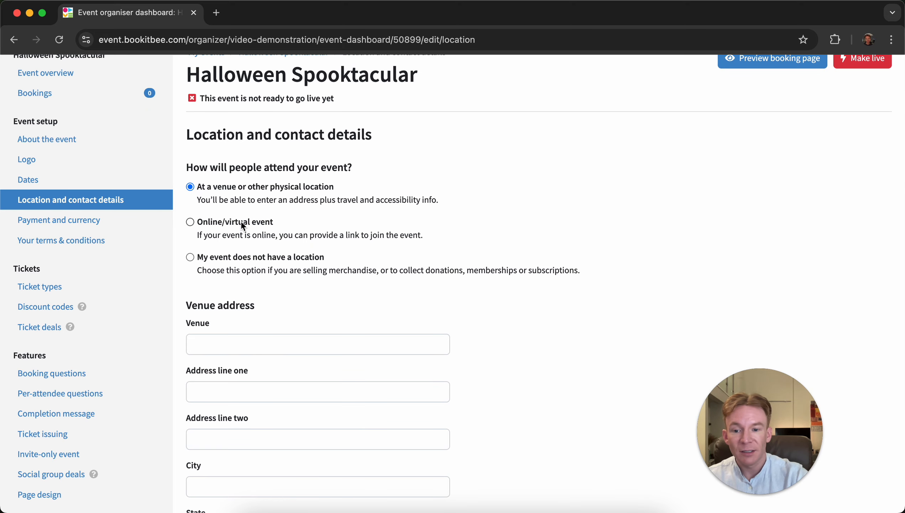
scroll(242, 224, "down", 6)
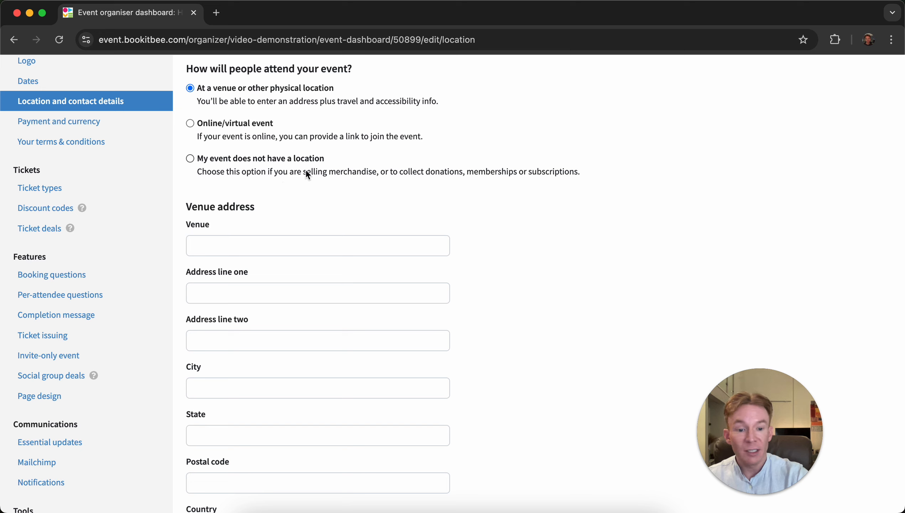
left_click(261, 248)
type("We")
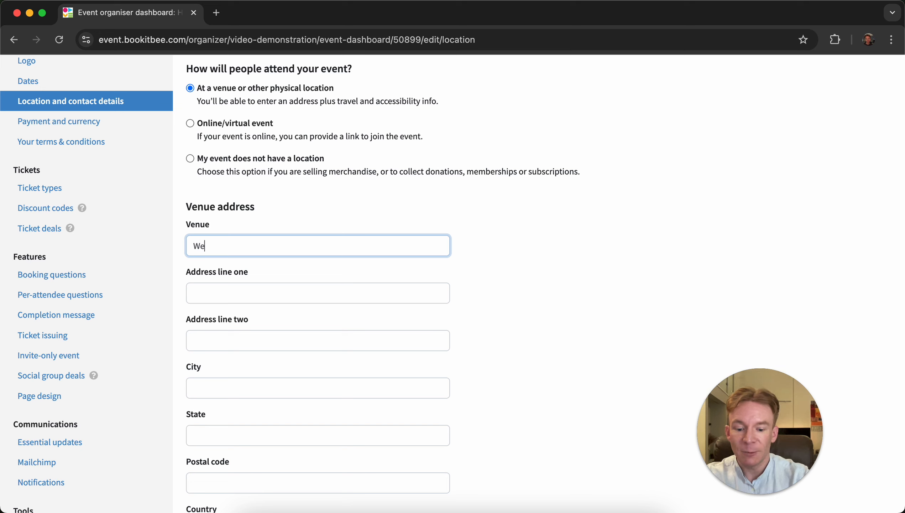
type("mbley St")
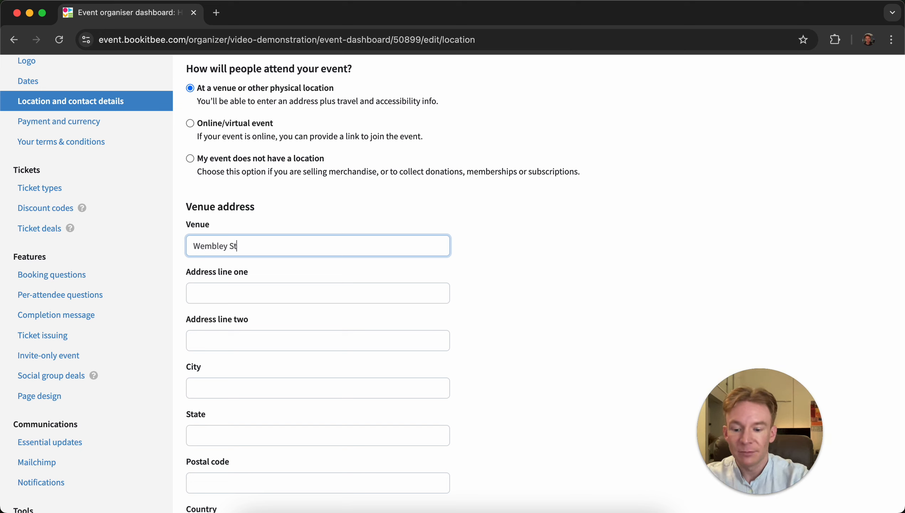
type("adium")
- Enter London as the venue city and HA9 0WS as the postal code
scroll(202, 305, "down", 3)
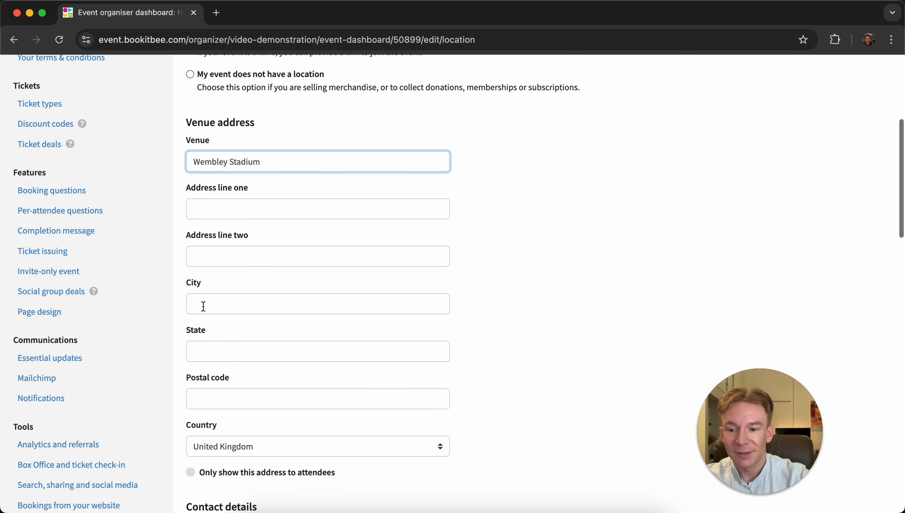
left_click(214, 305)
type("London")
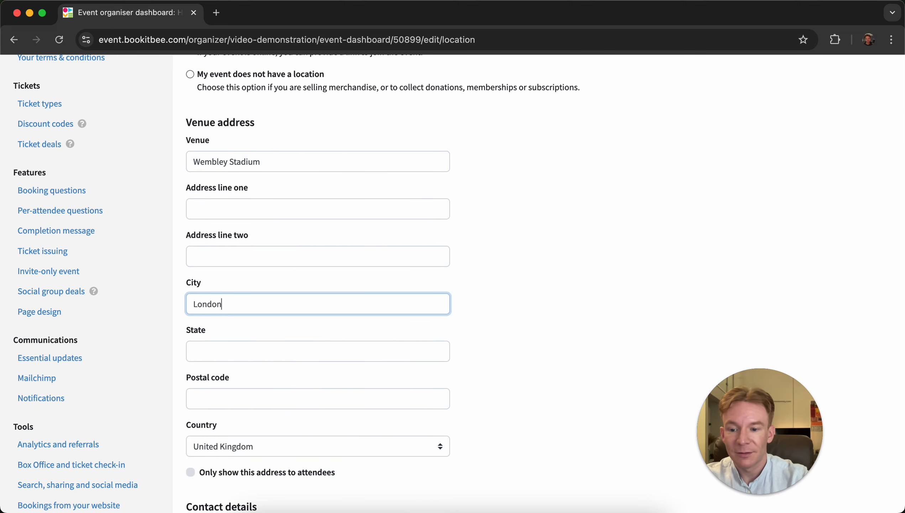
left_click(210, 398)
type("HA9 0WS")
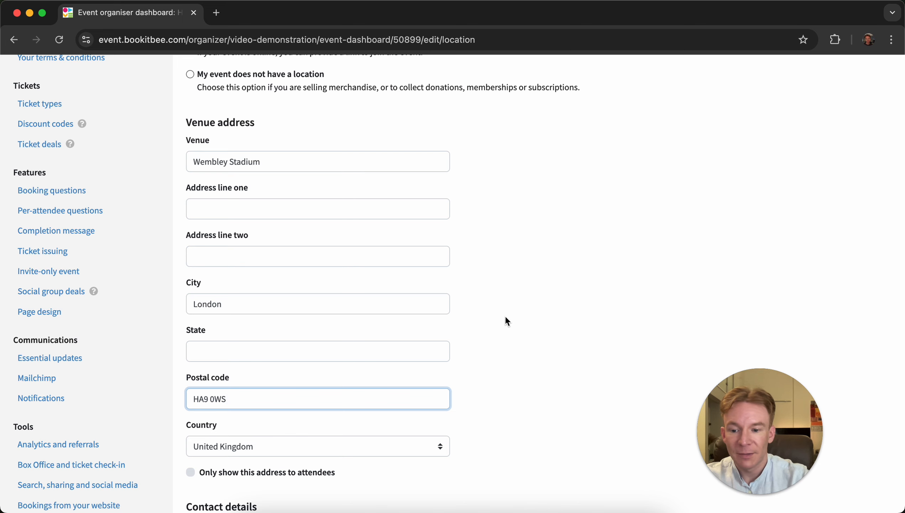
left_click(530, 322)
- Fill in the contact email address for attendees
scroll(530, 322, "down", 7)
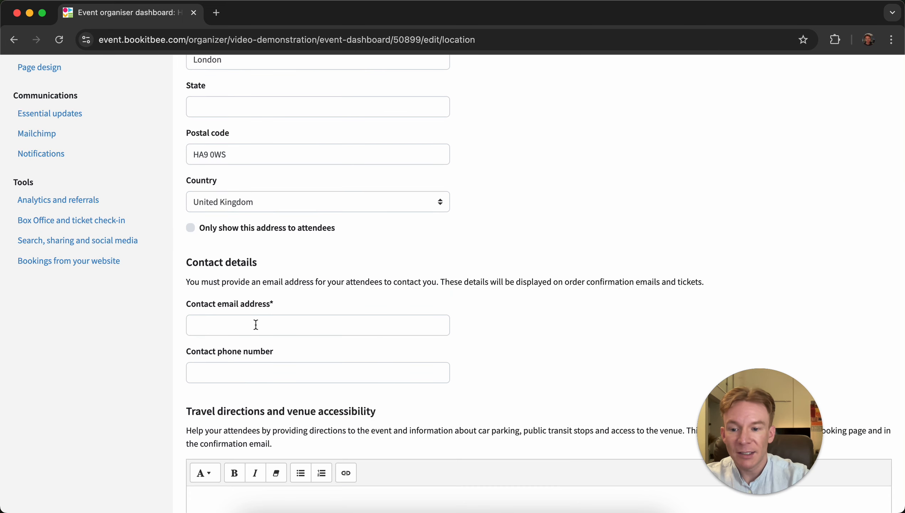
left_click(255, 328)
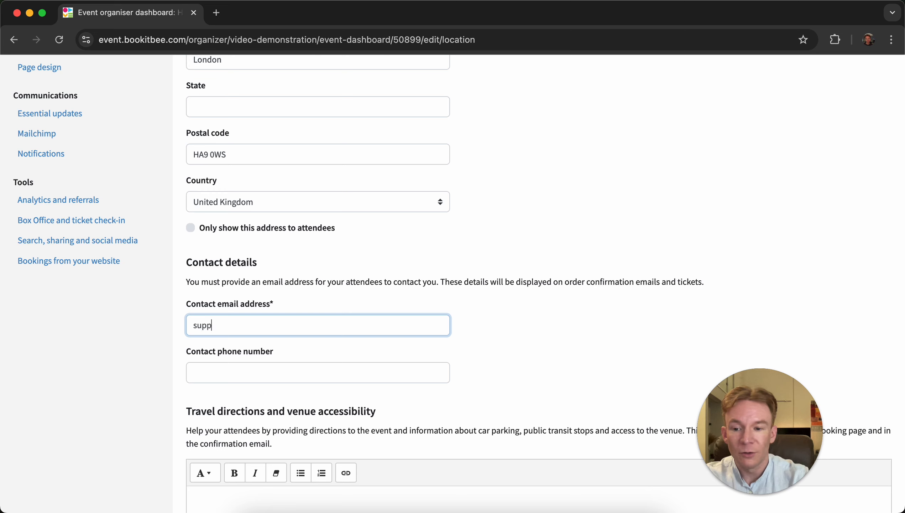
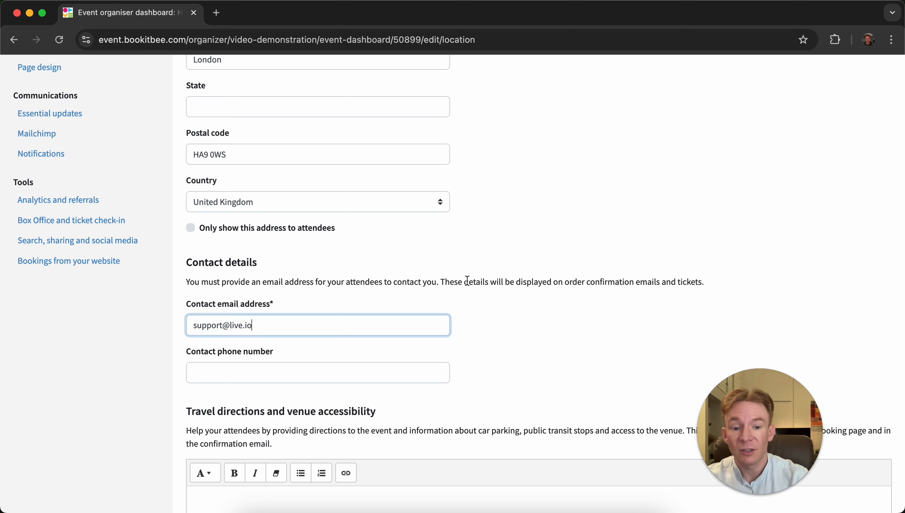
- Fetch the map for the entered venue address
scroll(467, 280, "down", 8)
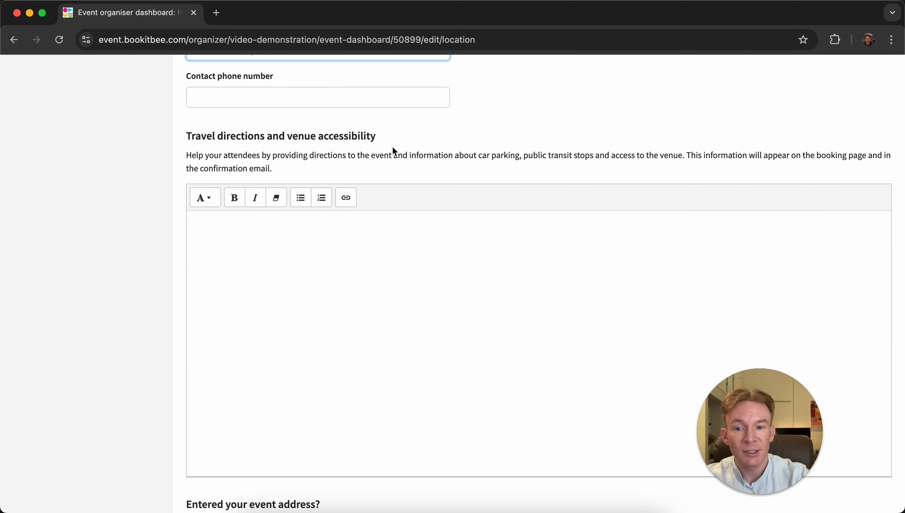
scroll(417, 155, "down", 9)
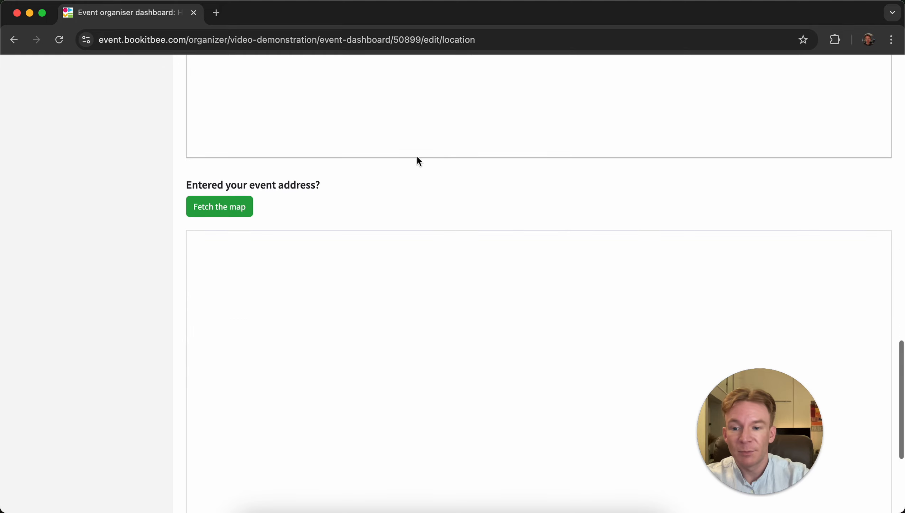
scroll(156, 258, "down", 2)
left_click(243, 147)
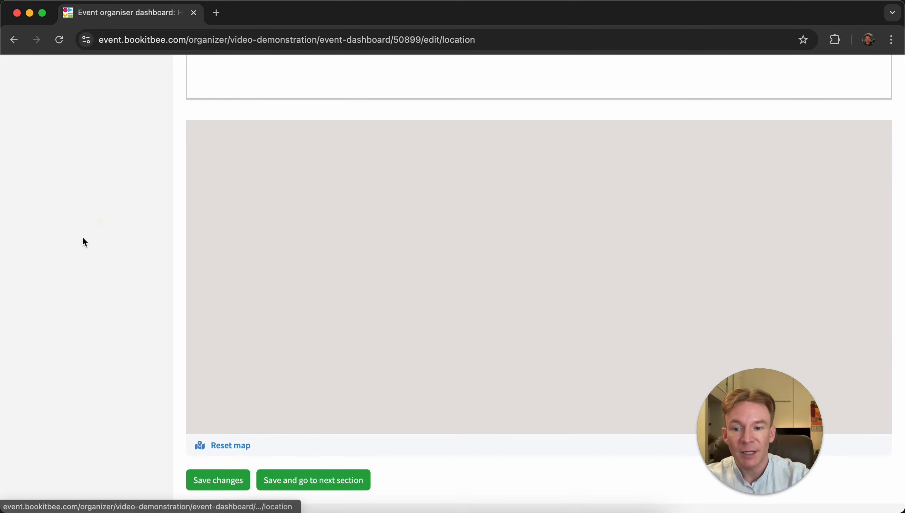
scroll(82, 237, "down", 3)
scroll(94, 297, "up", 2)
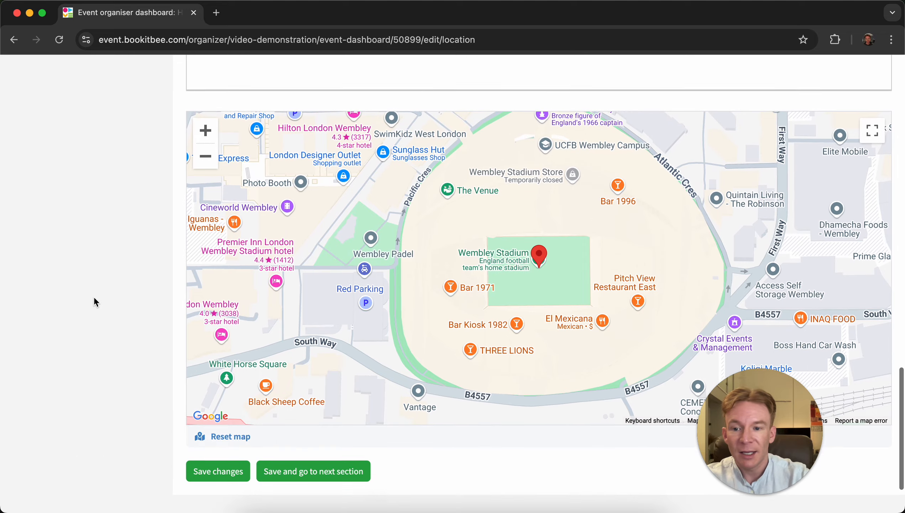
- Zoom the venue map out two levels and save the location details
left_click(207, 160)
left_click(206, 160)
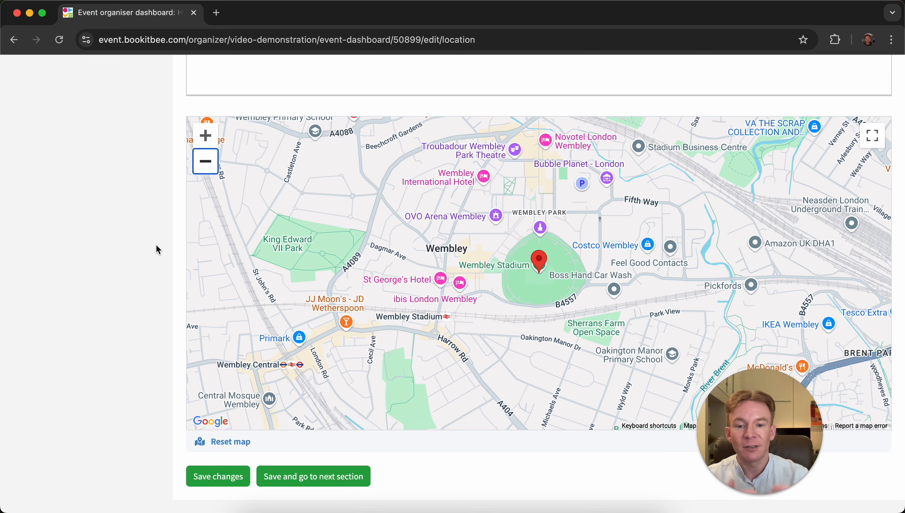
scroll(135, 385, "down", 1)
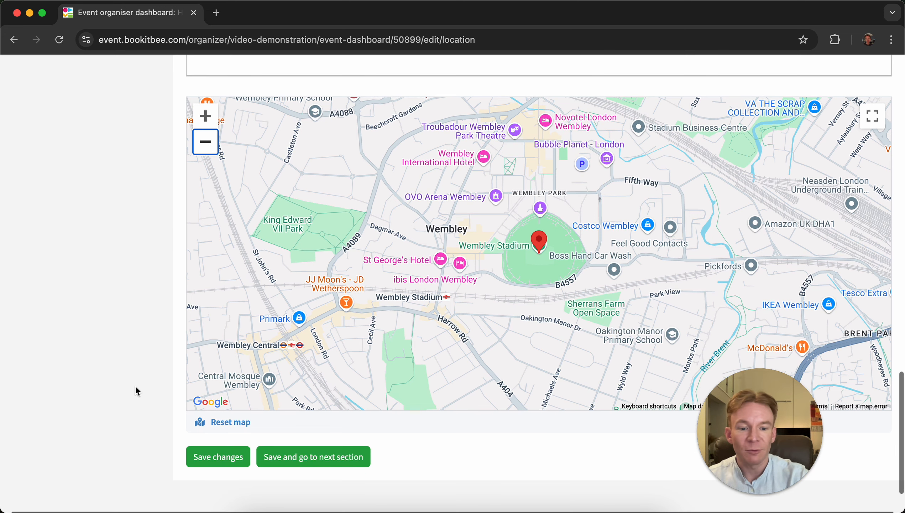
left_click(207, 458)
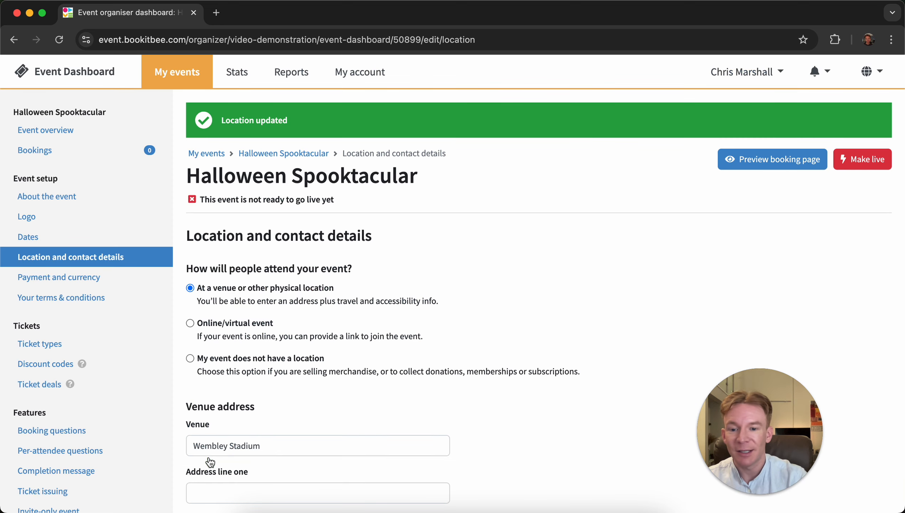
- Open the Payment and currency section and choose Stripe as the payment provider
left_click(108, 279)
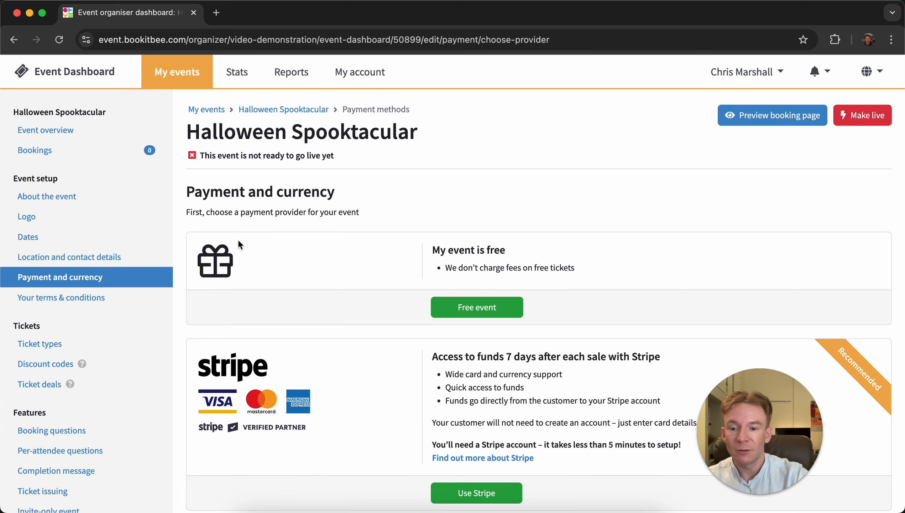
scroll(357, 219, "down", 5)
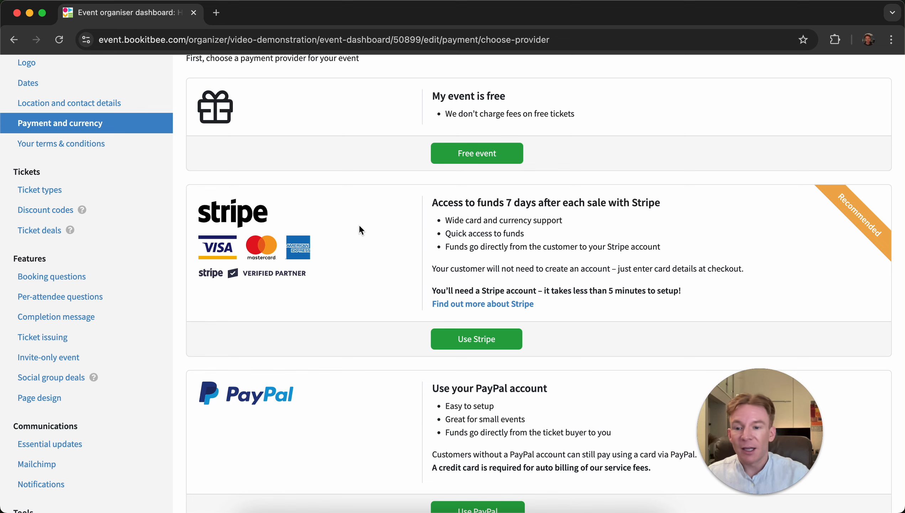
scroll(361, 229, "down", 4)
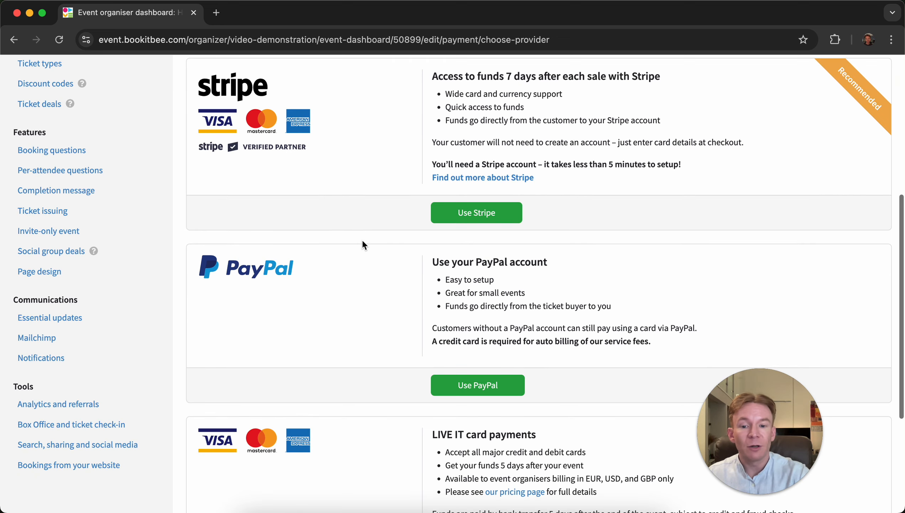
scroll(364, 304, "down", 5)
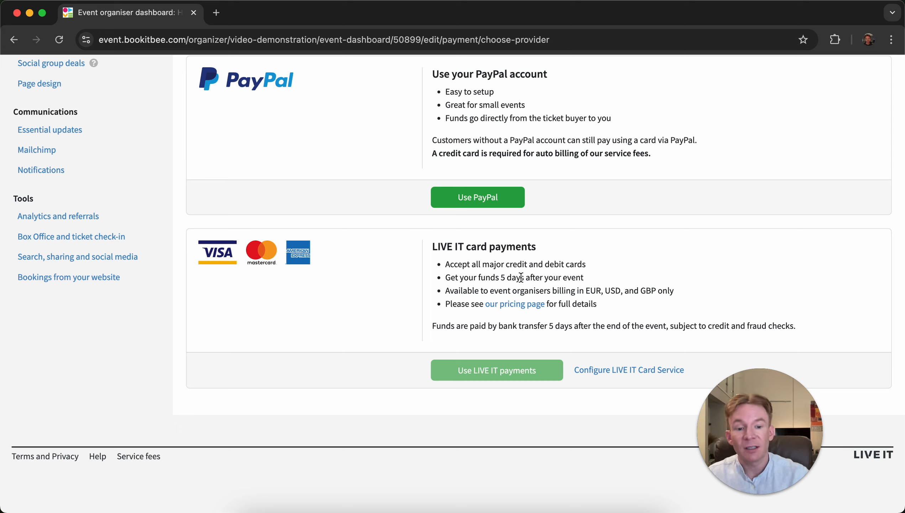
scroll(521, 277, "up", 12)
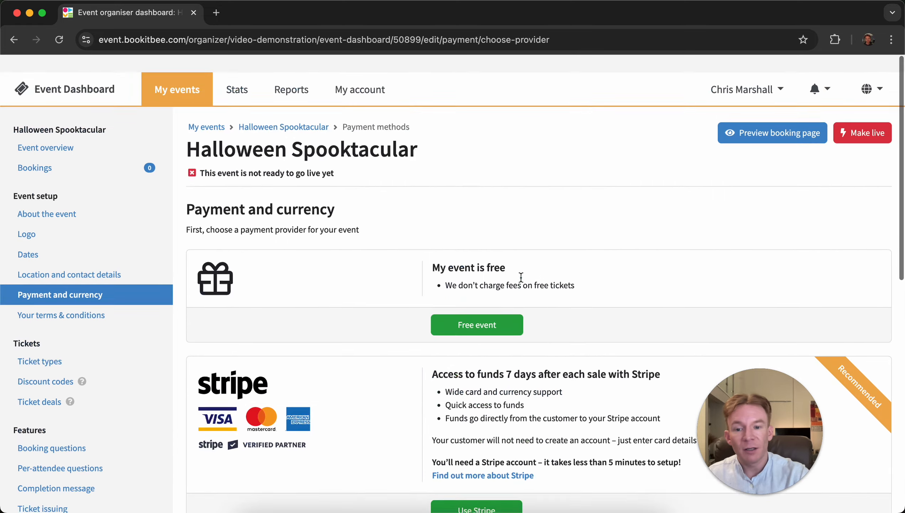
scroll(510, 287, "down", 5)
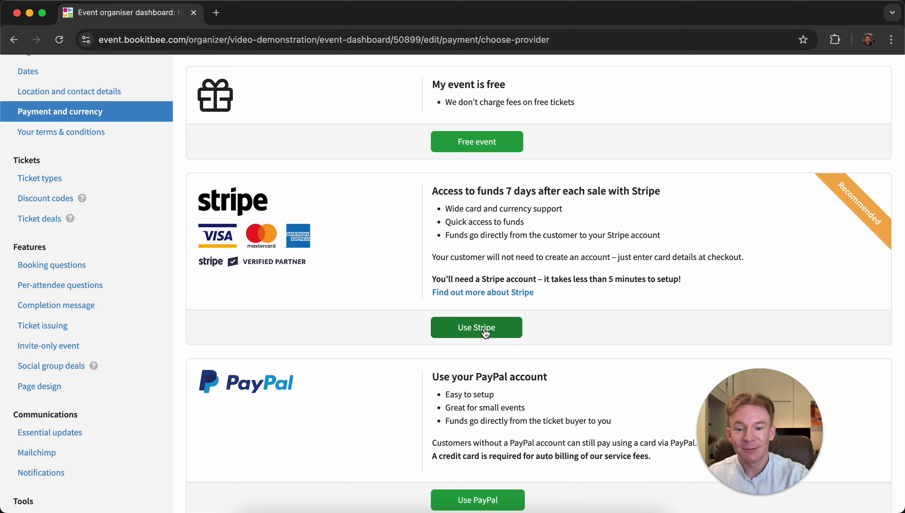
left_click(486, 334)
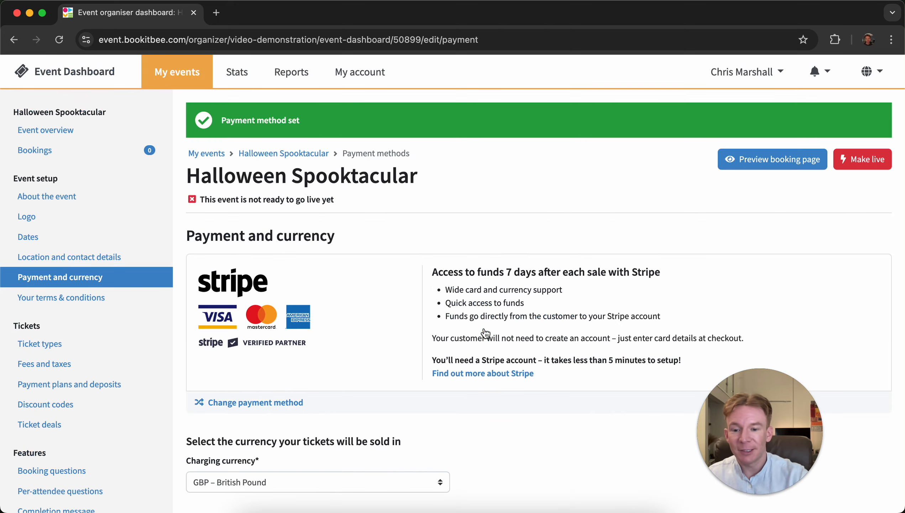
- Set the charging currency to GBP – British Pound and save the payment settings
scroll(485, 340, "down", 3)
left_click(383, 379)
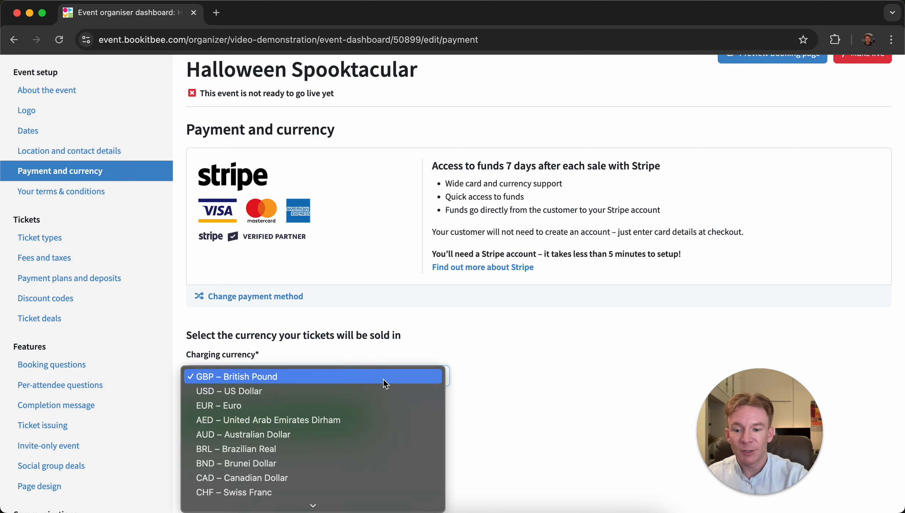
scroll(384, 378, "down", 6)
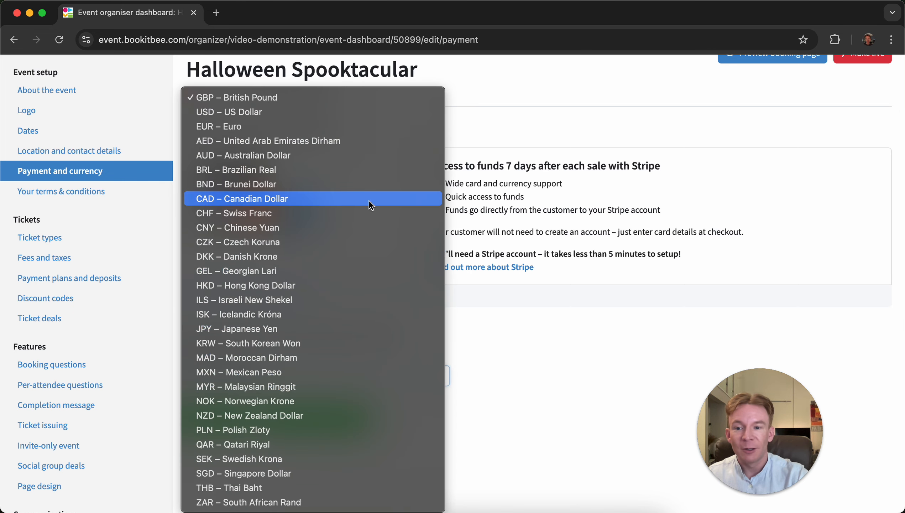
left_click(312, 101)
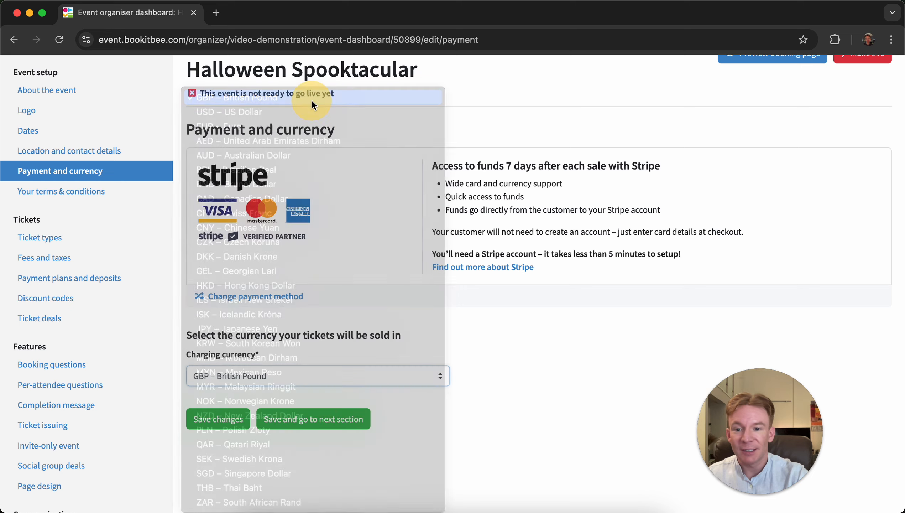
left_click(228, 427)
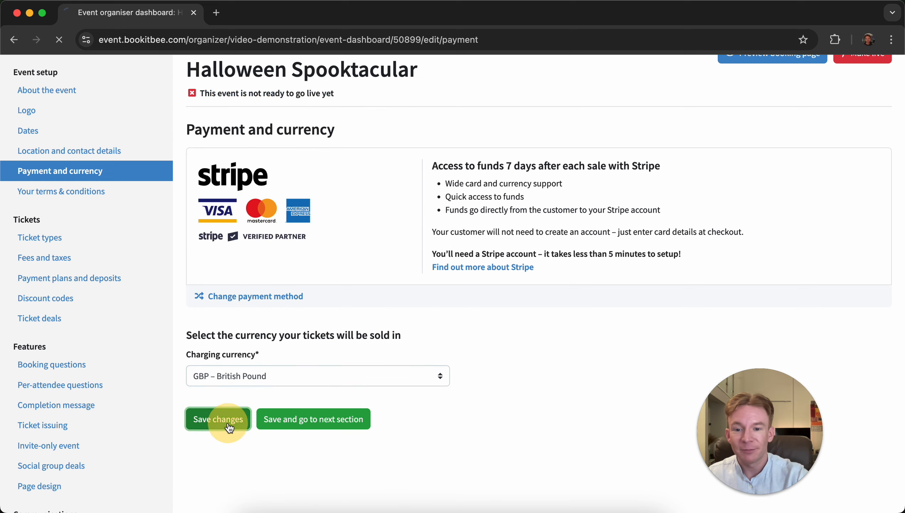
- Enter "No refunds. Rain or shine." as the event's terms and conditions and save them
left_click(105, 303)
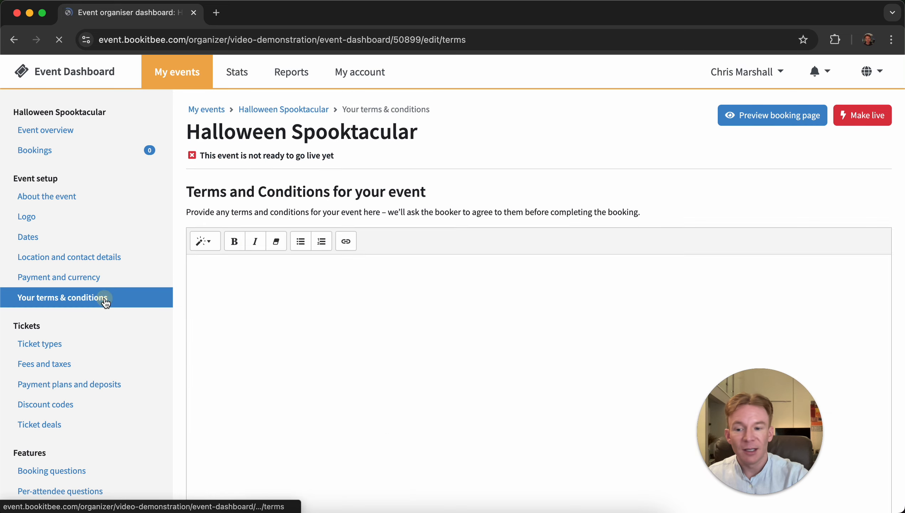
scroll(269, 289, "down", 2)
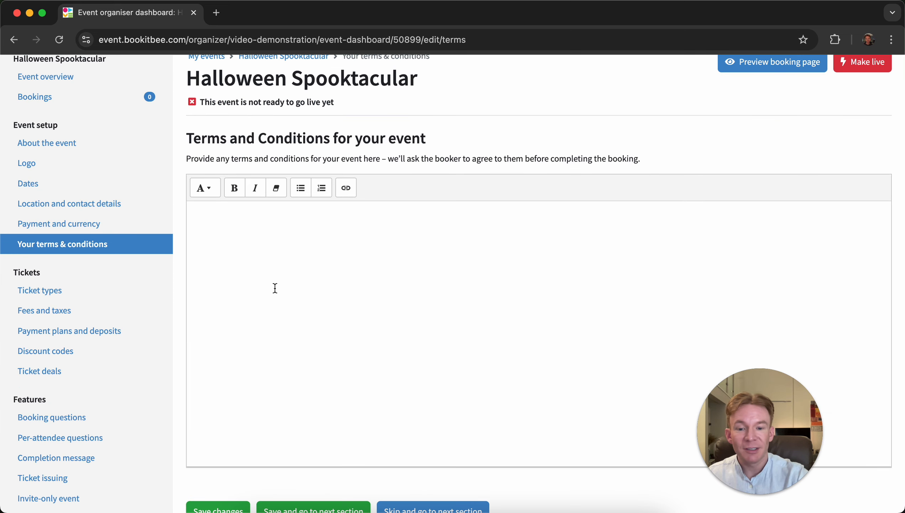
left_click(270, 288)
type("No")
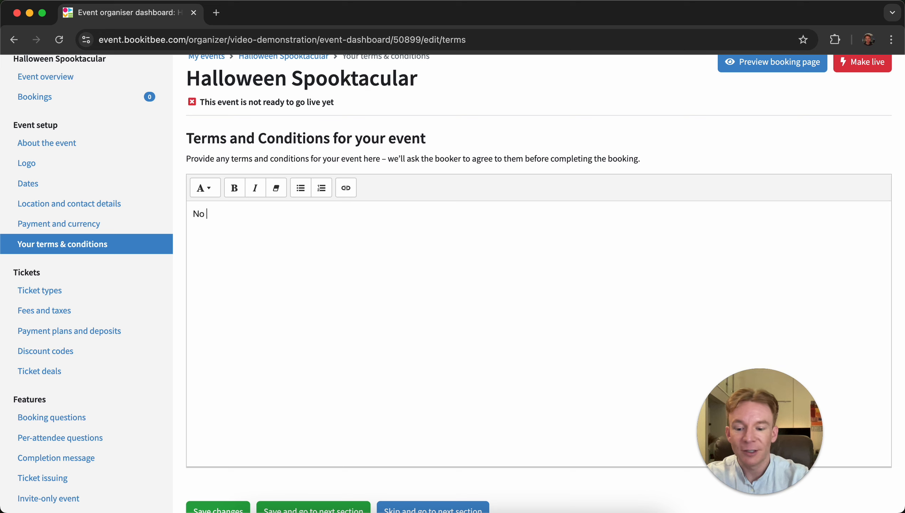
type(" refund ")
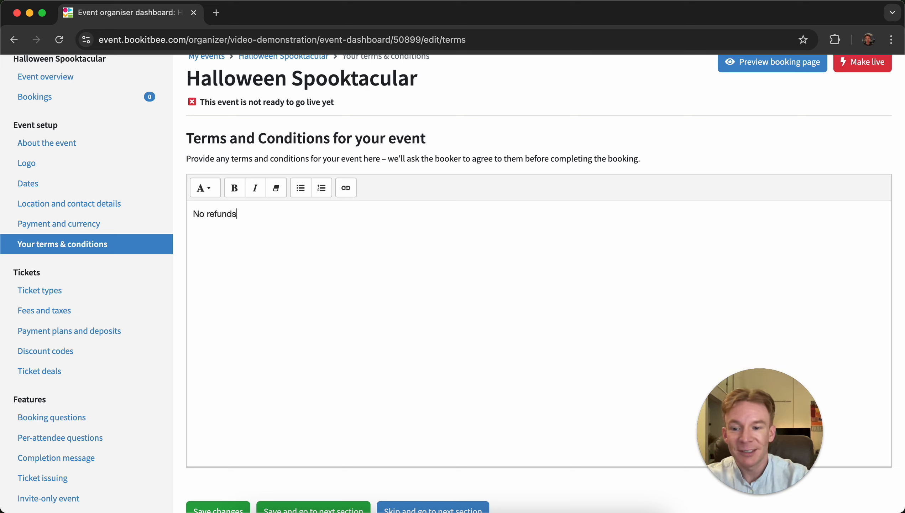
type(". Rain o")
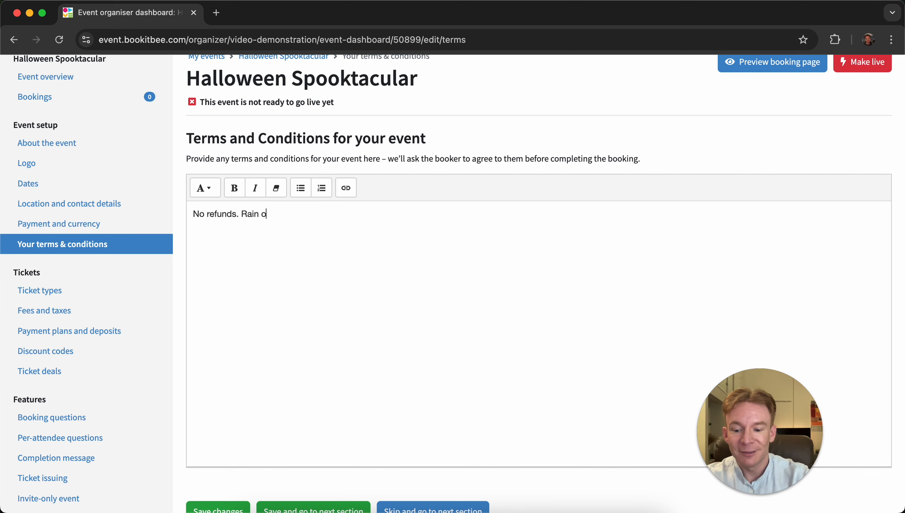
type("r shine.")
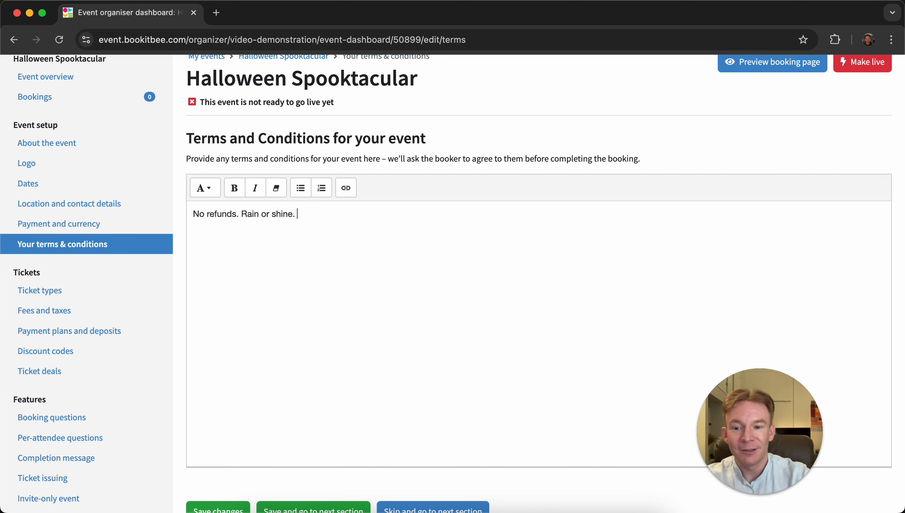
scroll(538, 288, "down", 3)
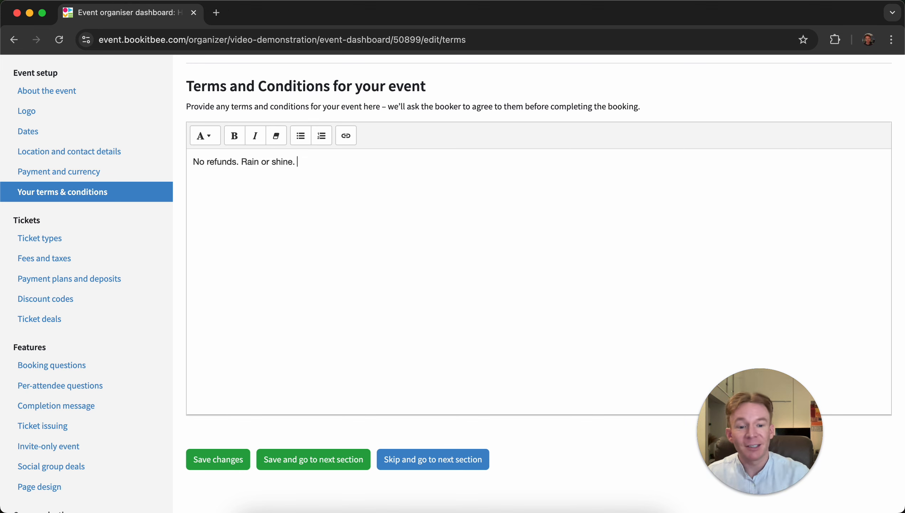
left_click(217, 465)
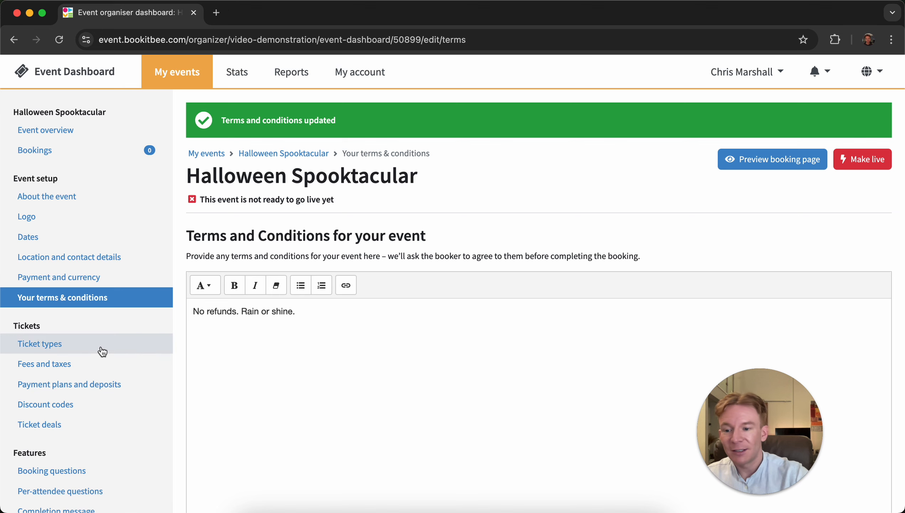
- Open Ticket types and set the first ticket's title to Saturday Day Ticket with a price of £50.00
left_click(86, 348)
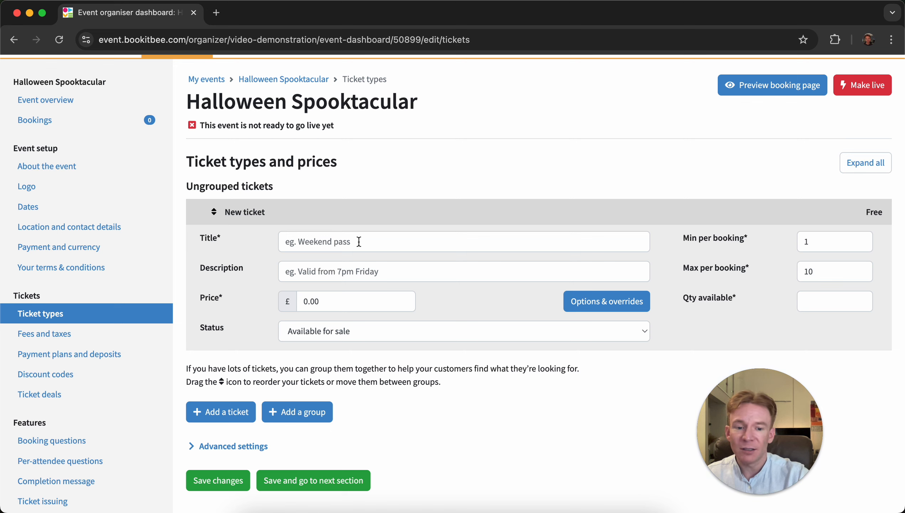
left_click(371, 246)
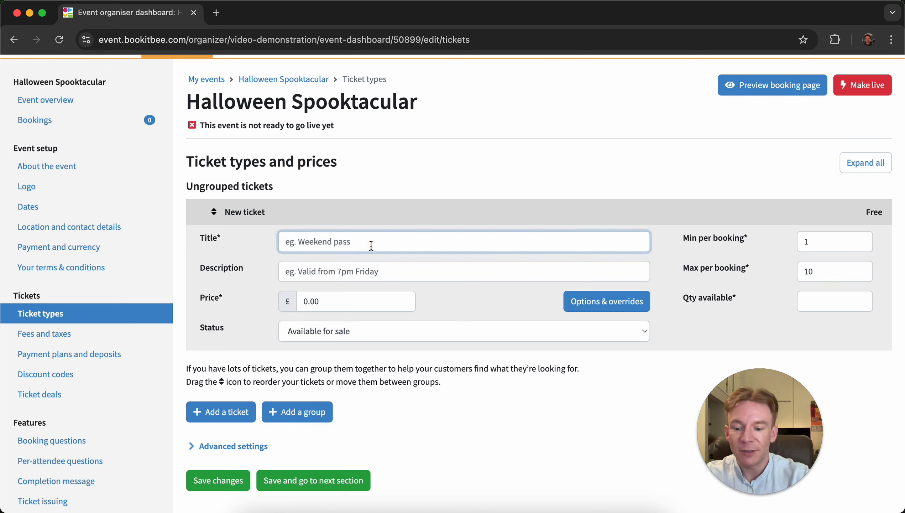
type("Saturd")
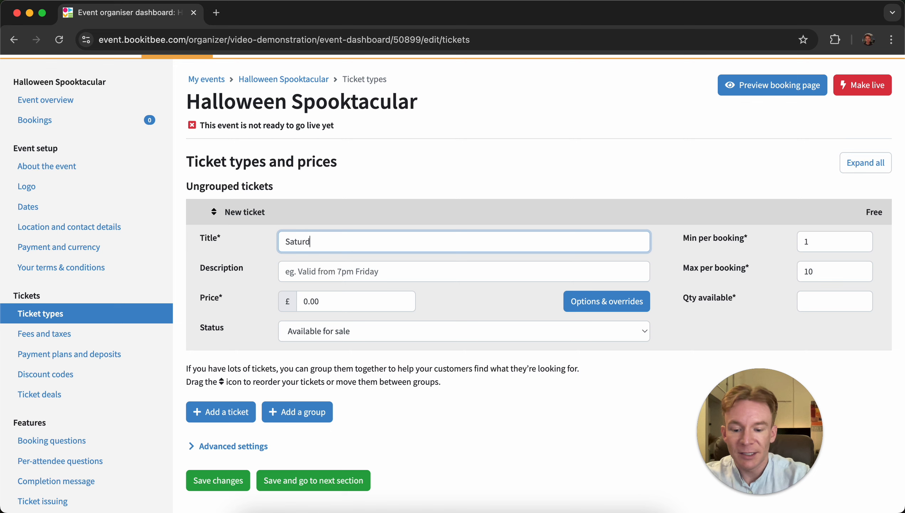
type("ay Day Ticket")
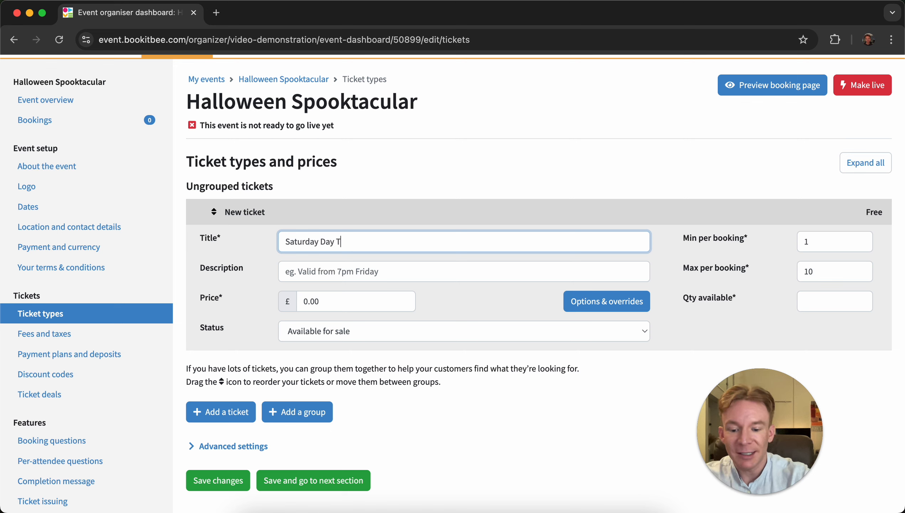
left_click(306, 301)
key("BackSpace")
type("509")
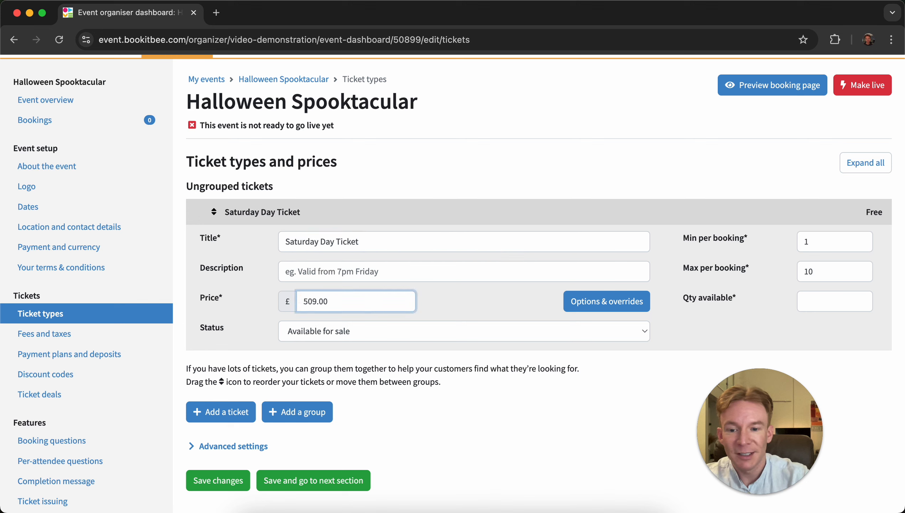
key("BackSpace")
- Describe the Saturday ticket as "18+ - ID required" and set its available quantity to 200
left_click(338, 270)
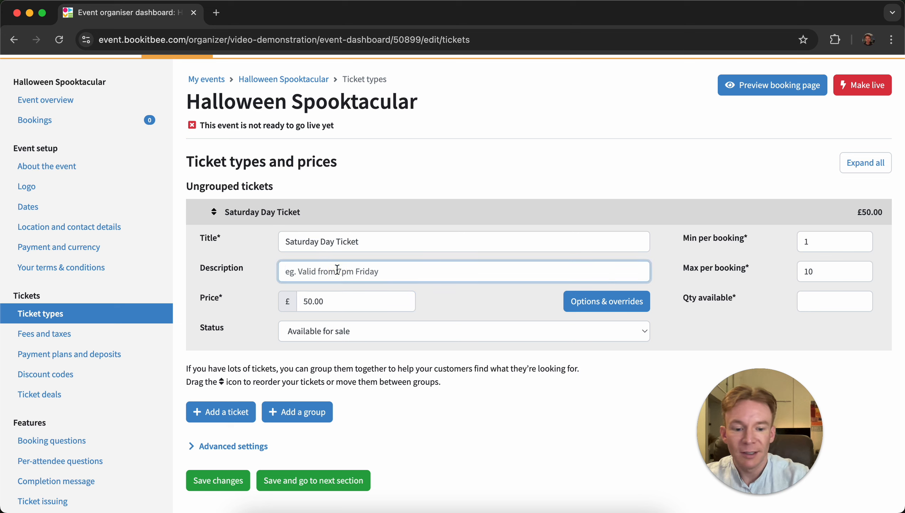
type("18+")
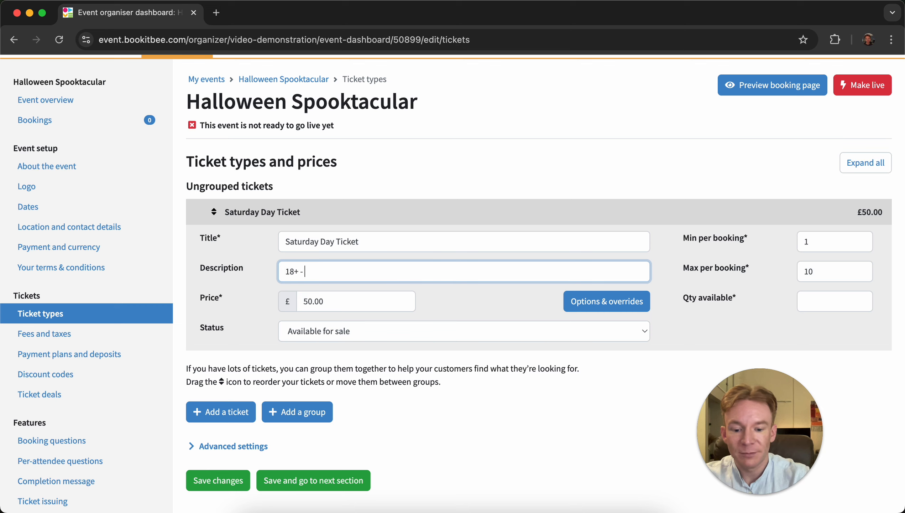
type(" - ID re")
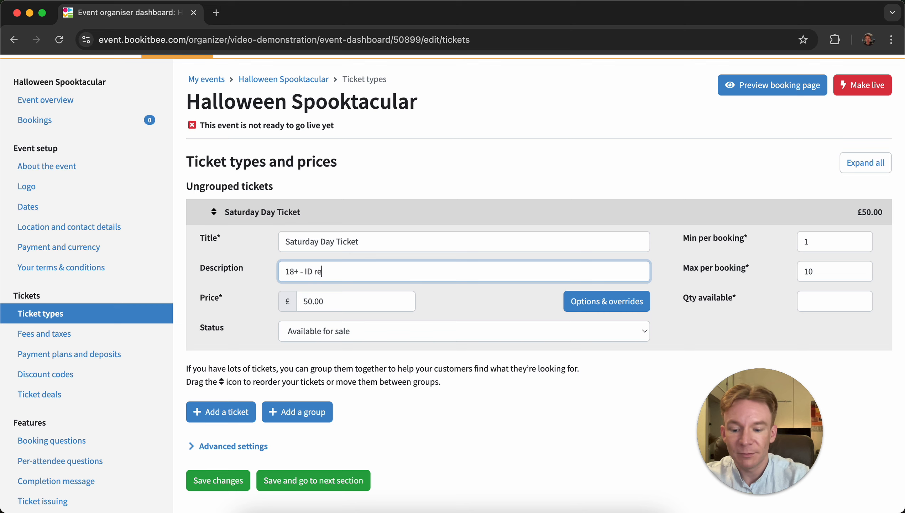
type("quired")
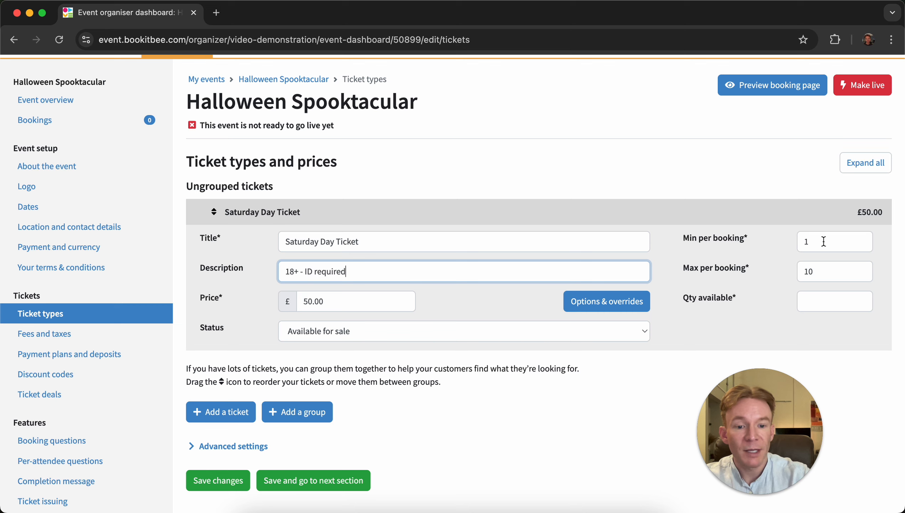
left_click(825, 304)
type("200")
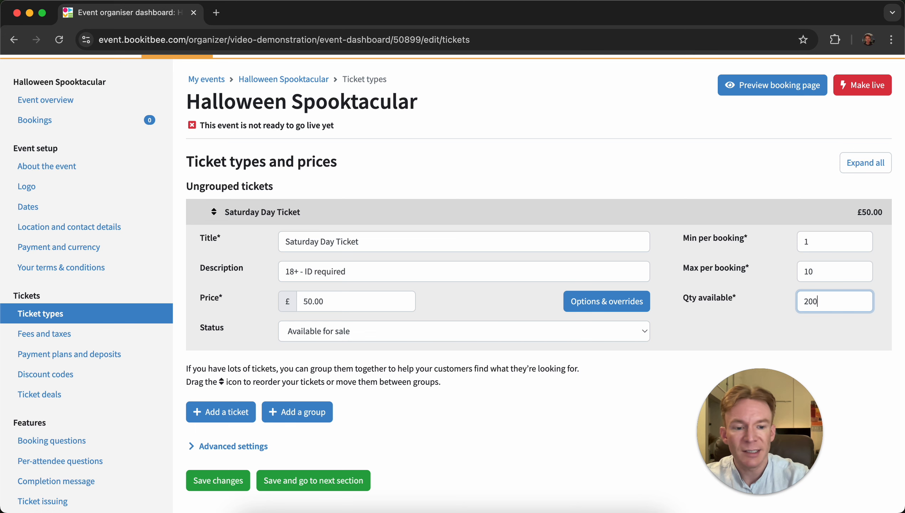
- Add a second ticket titled Sunday Day Ticket
left_click(239, 412)
left_click(383, 270)
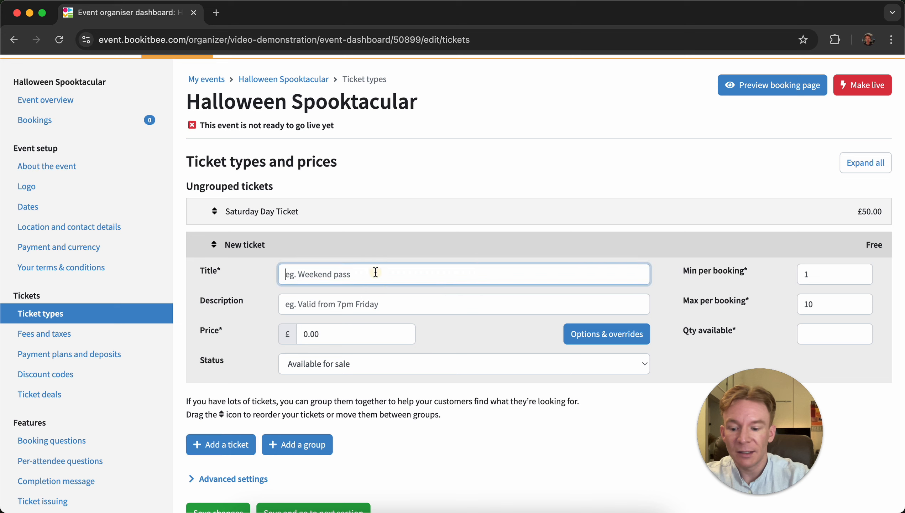
type("Sunday")
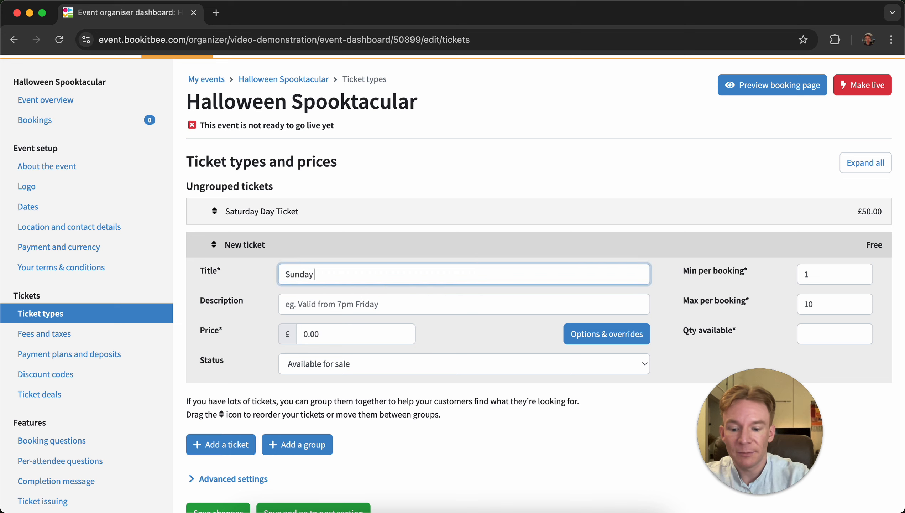
type(" Day Ticket")
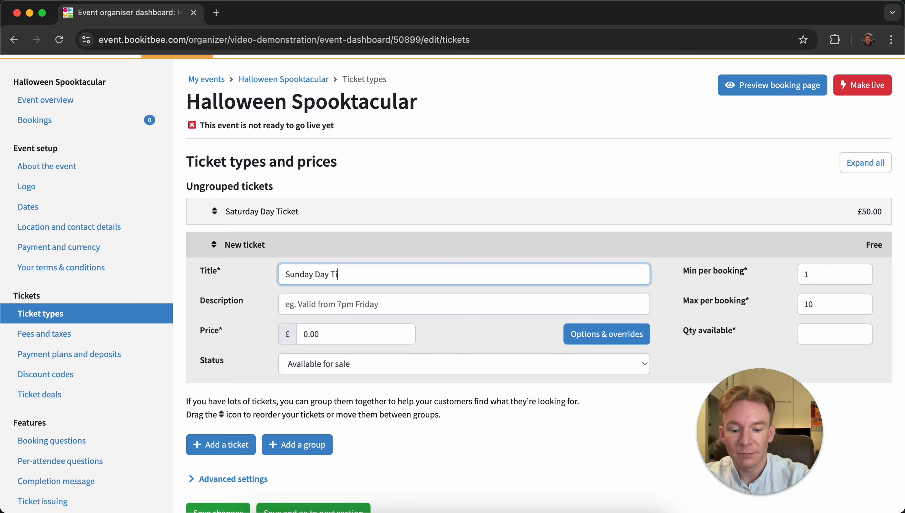
- Copy the Saturday ticket's description "18+ - ID required" into the Sunday Day Ticket's description
left_click(369, 220)
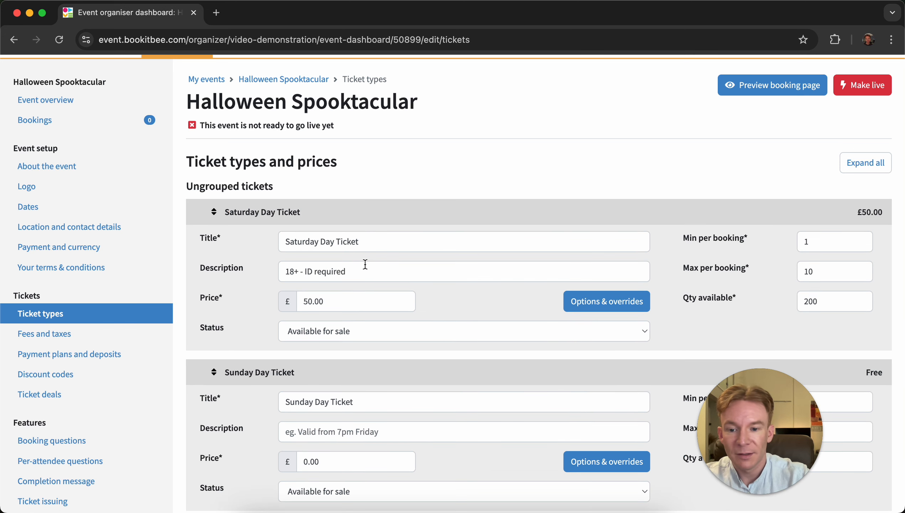
left_click(363, 270)
key("super+a")
key("super+c")
scroll(359, 295, "down", 3)
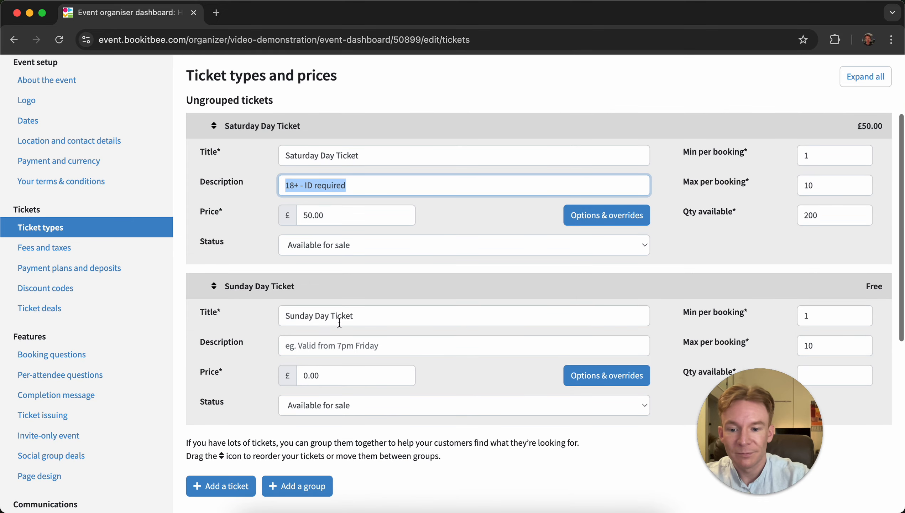
left_click(338, 343)
key("super+v")
- Set the Sunday ticket's price to £50.00 and its available quantity to 200, then save the changes
left_click(302, 376)
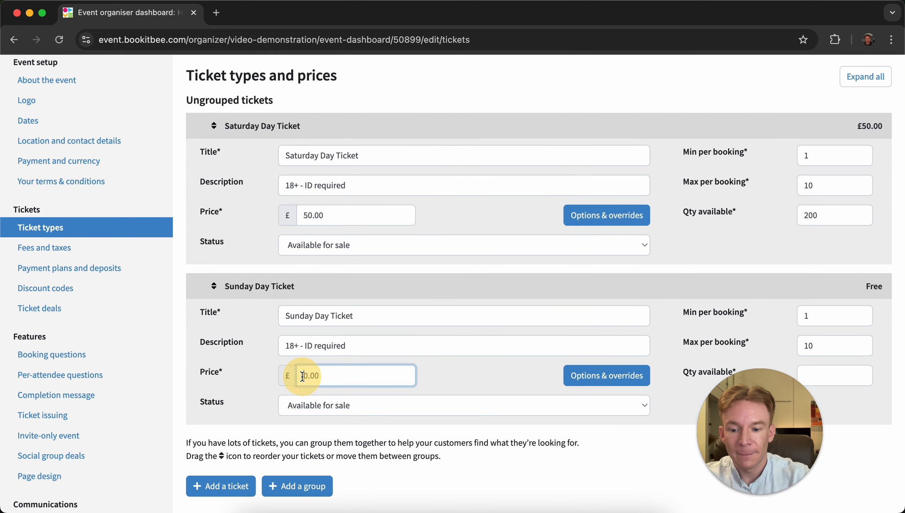
type("5")
scroll(574, 284, "down", 2)
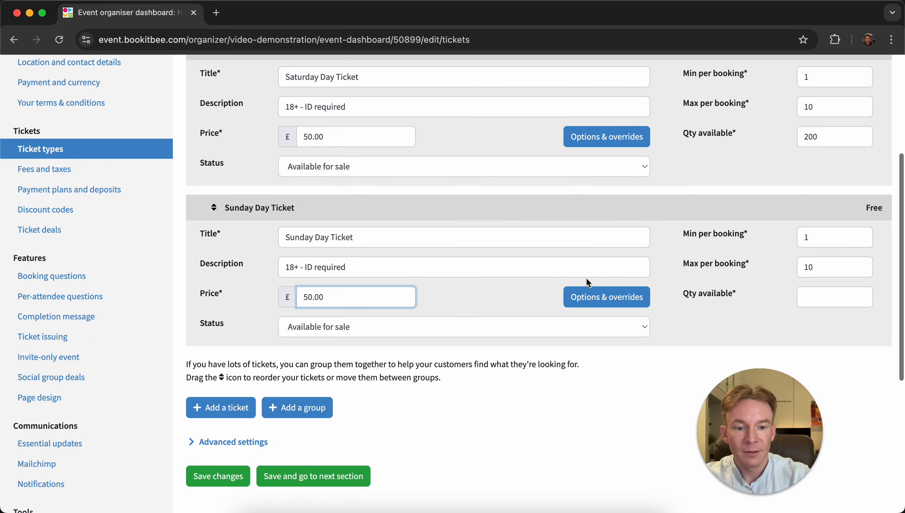
left_click(817, 299)
type("200")
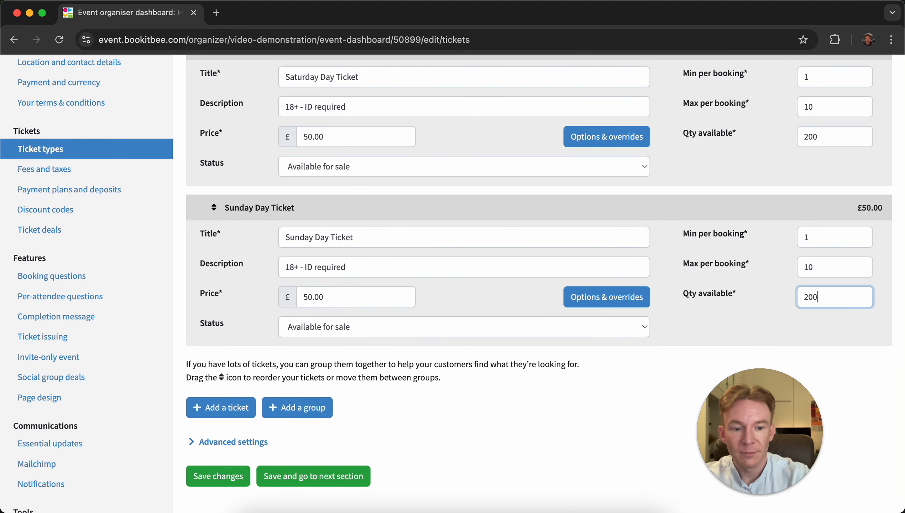
left_click(224, 478)
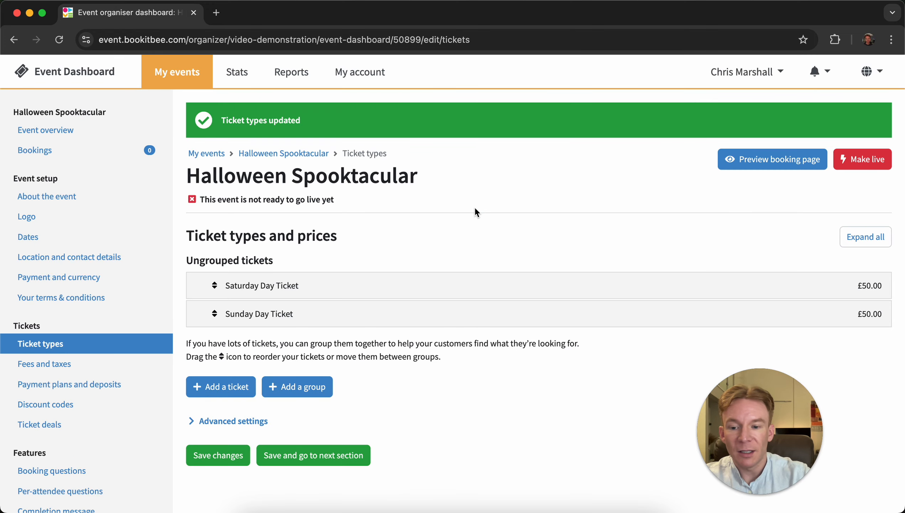
- Add a third ticket titled Two Day Ticket
left_click(239, 395)
left_click(335, 372)
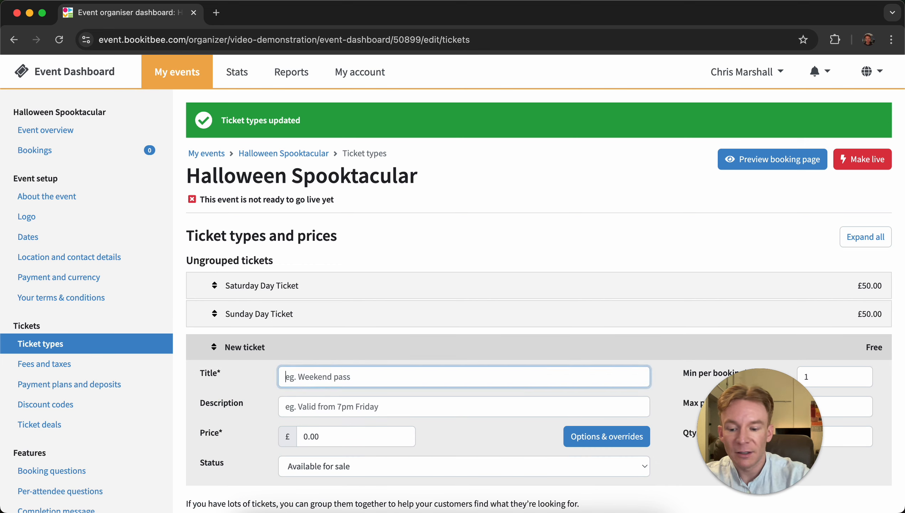
type("Two Day")
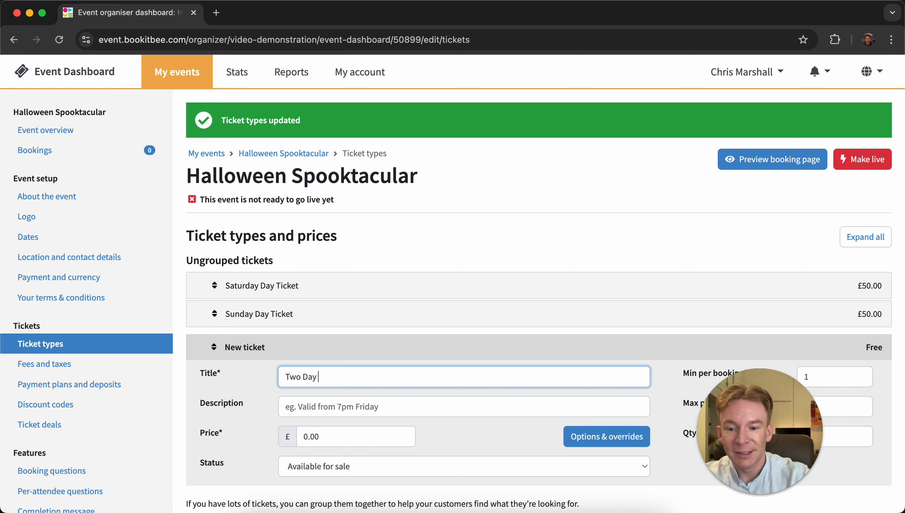
type(" Tikcet")
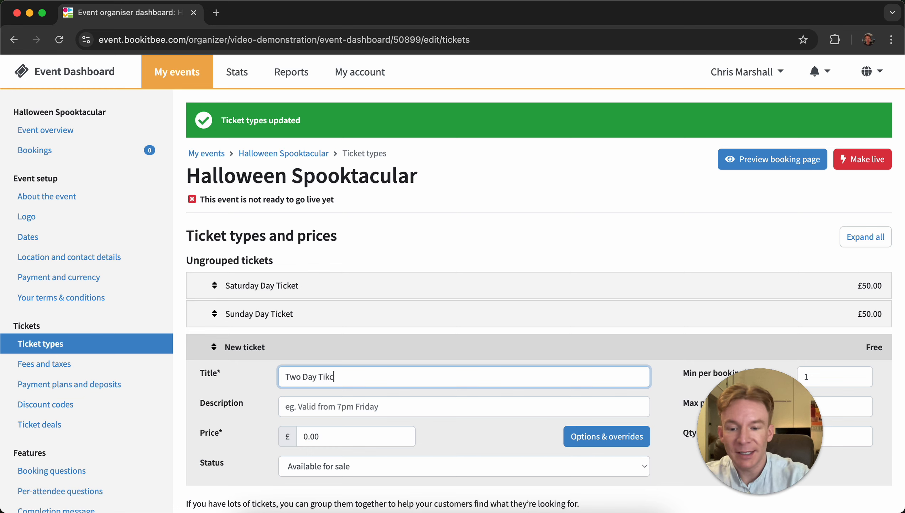
key("BackSpace")
key("BackSpace")
key("BackSpace")
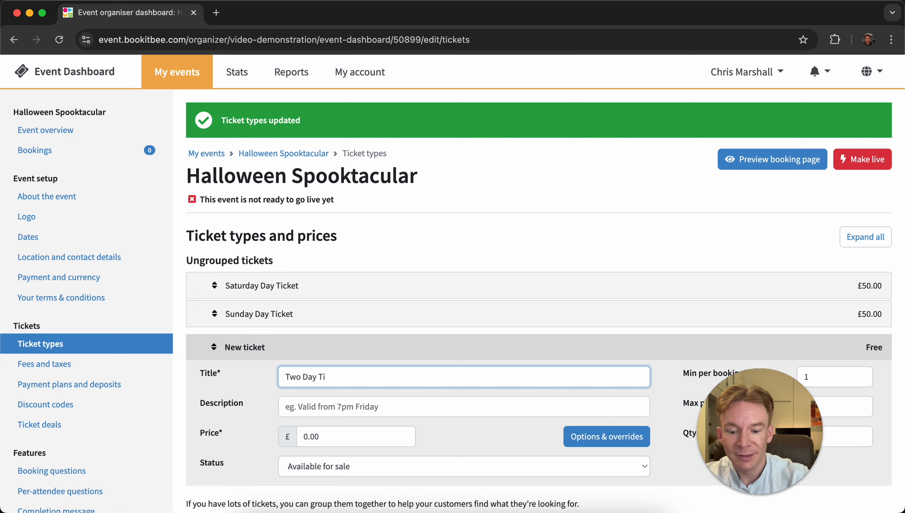
type("cket")
- Describe the Two Day Ticket as "18+ - ID required" and set its price to £90.00
left_click(322, 407)
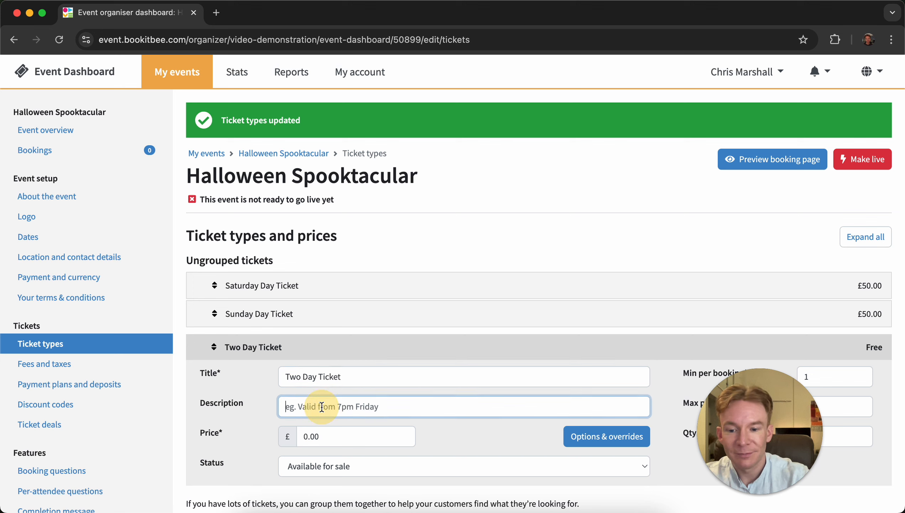
type("18+ - ID required")
left_click(304, 436)
type("9")
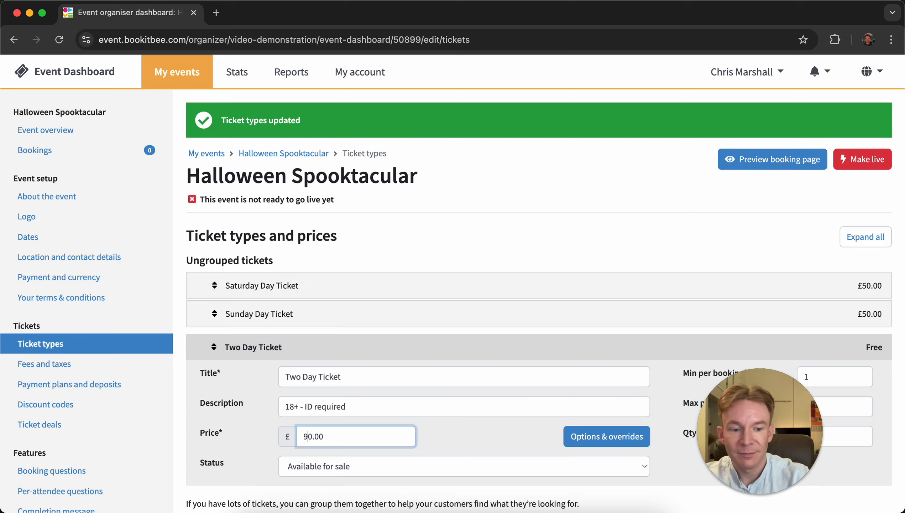
- Set the Two Day Ticket's available quantity to 200 and save the changes
scroll(504, 326, "down", 5)
left_click(816, 282)
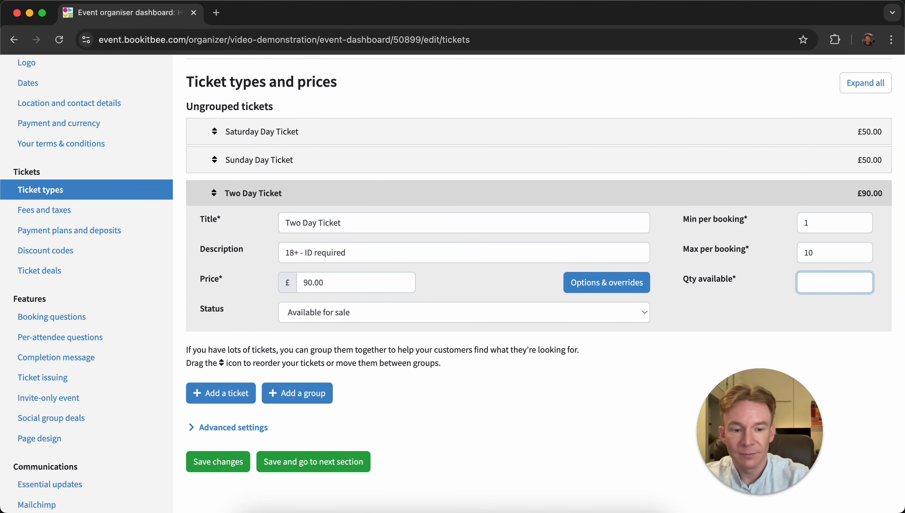
type("100")
key("BackSpace")
key("BackSpace")
key("BackSpace")
type("200")
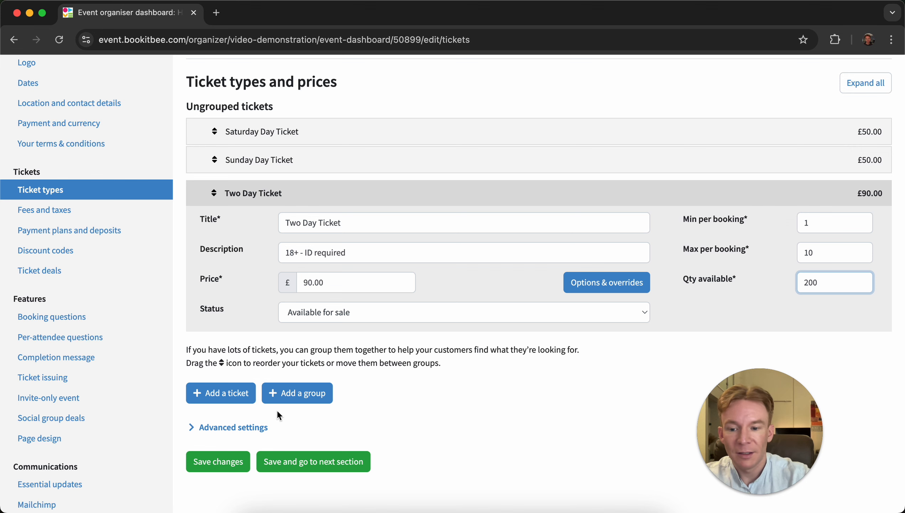
left_click(219, 462)
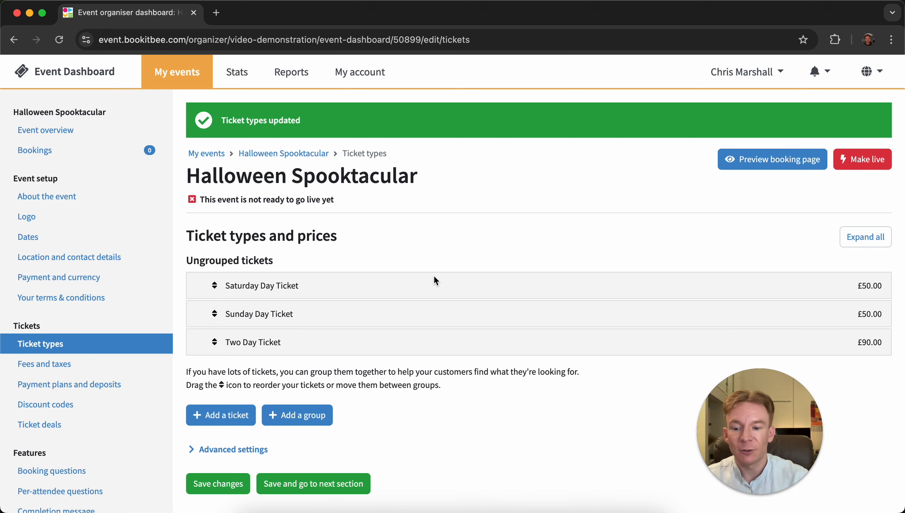
- Add a ticket group and title it Day Tickets
scroll(435, 276, "down", 3)
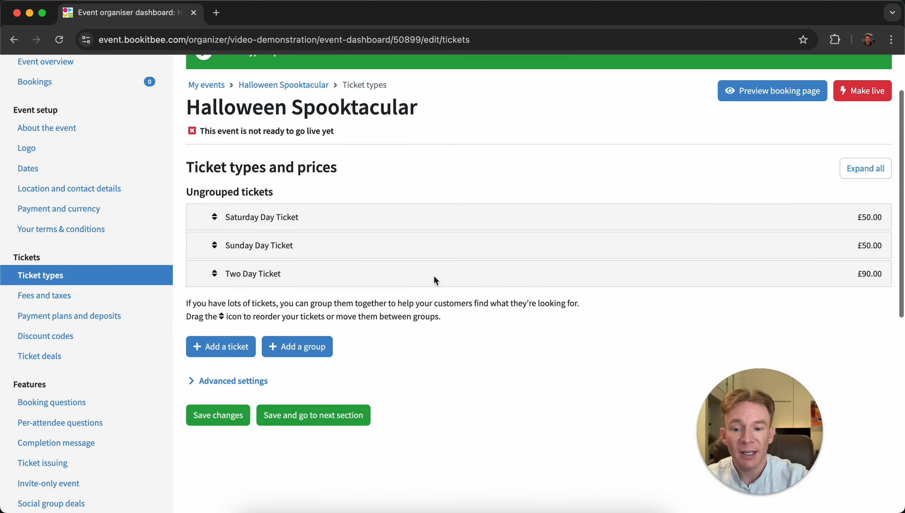
left_click(317, 352)
left_click(317, 220)
left_click(365, 245)
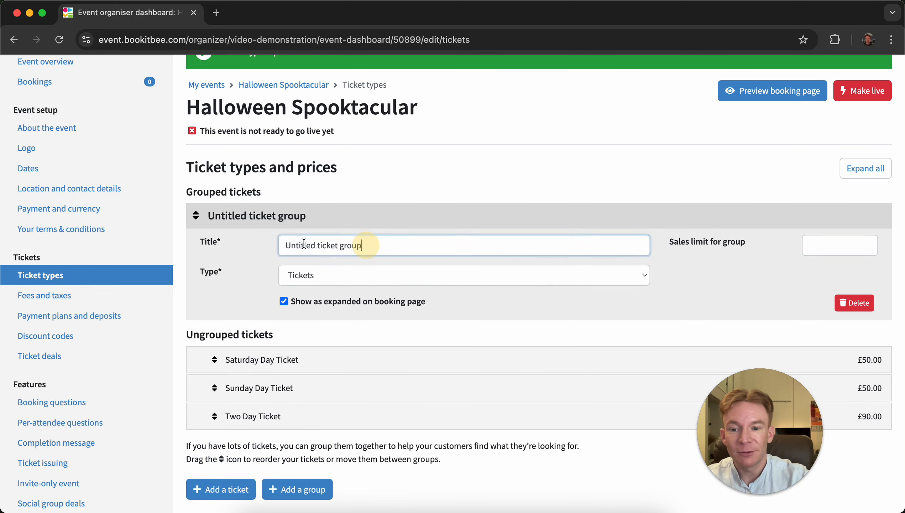
left_click(205, 243)
type("Day ")
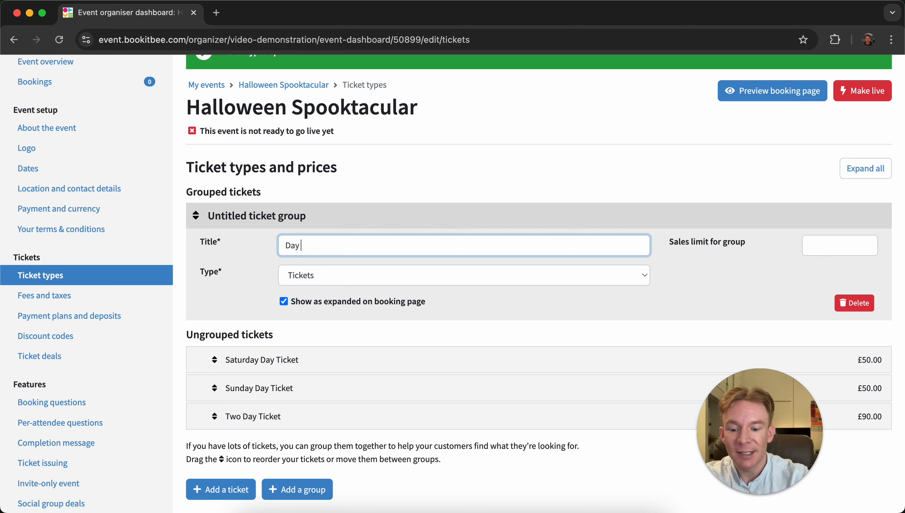
type("Tickets")
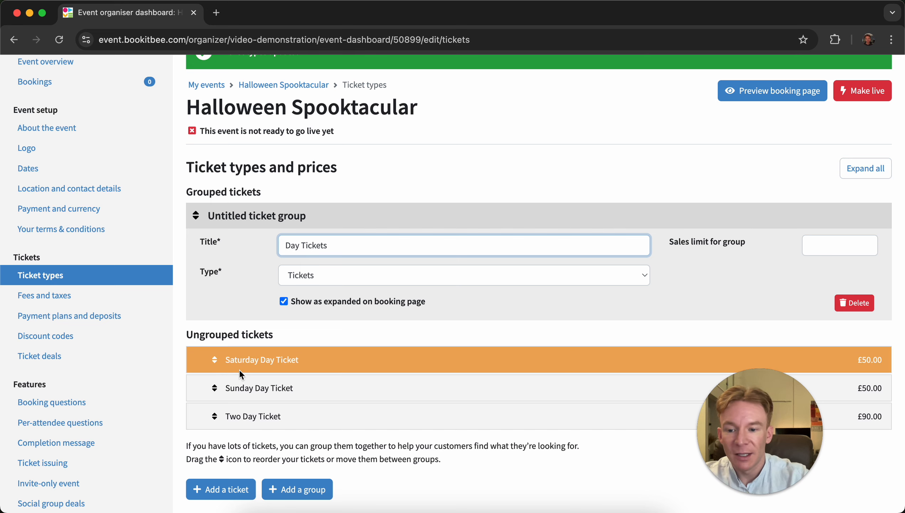
- Move the Saturday and Sunday Day Tickets into the Day Tickets group and save the changes
left_click_drag(213, 358, 218, 330)
left_click_drag(215, 387, 215, 366)
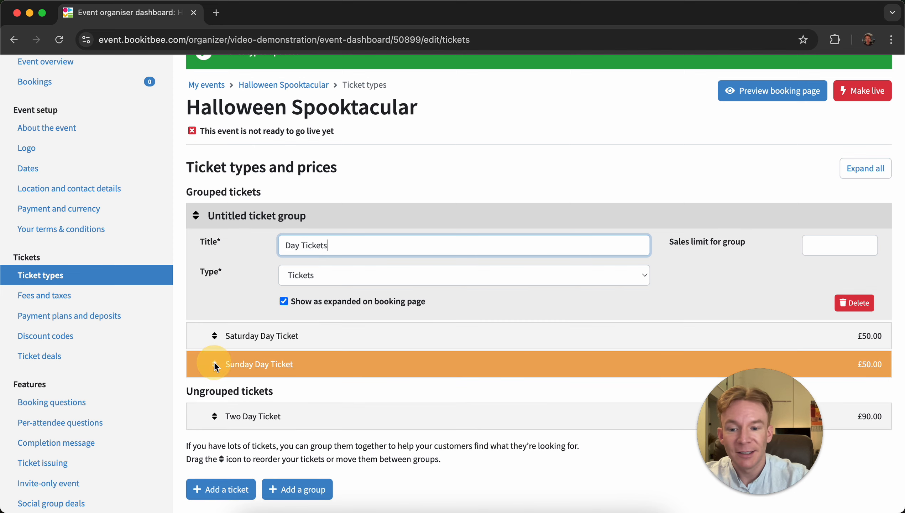
left_click_drag(282, 367, 282, 366)
scroll(282, 365, "down", 5)
left_click(237, 448)
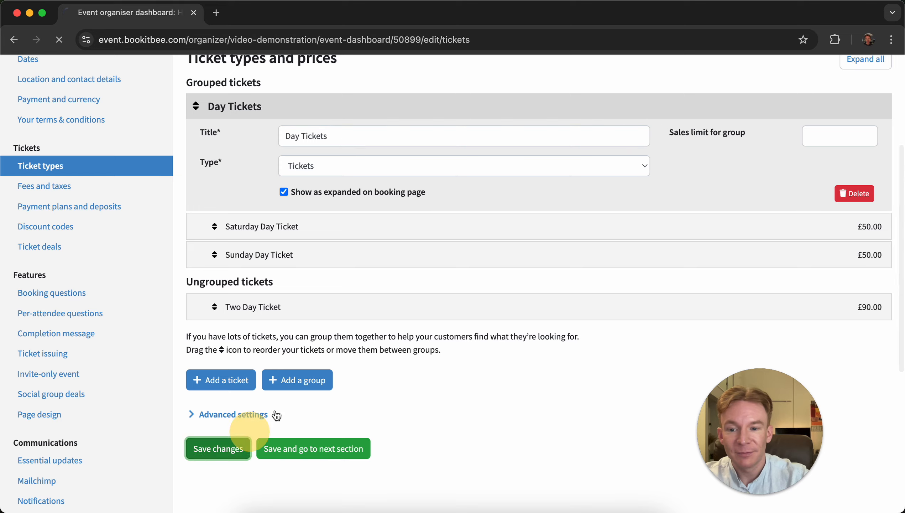
- Add a second ticket group and title it Weekend Pass
scroll(399, 266, "down", 2)
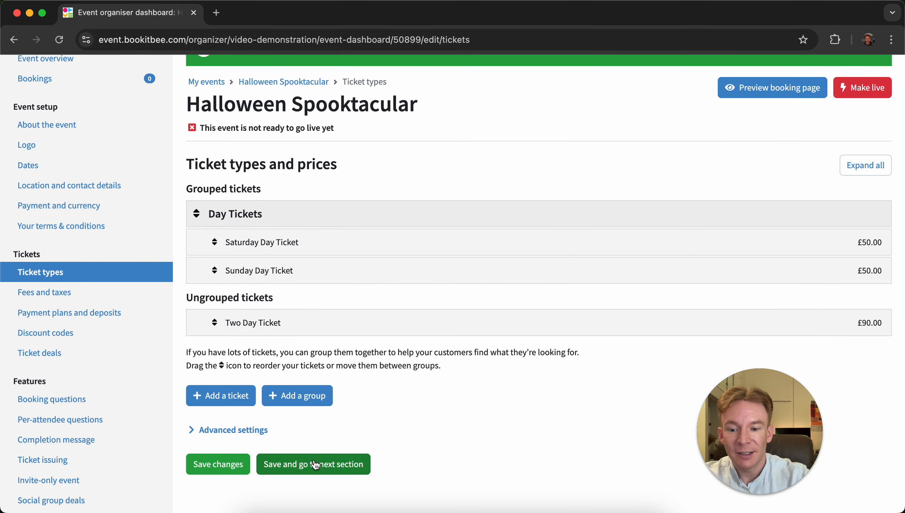
left_click(304, 405)
left_click(325, 308)
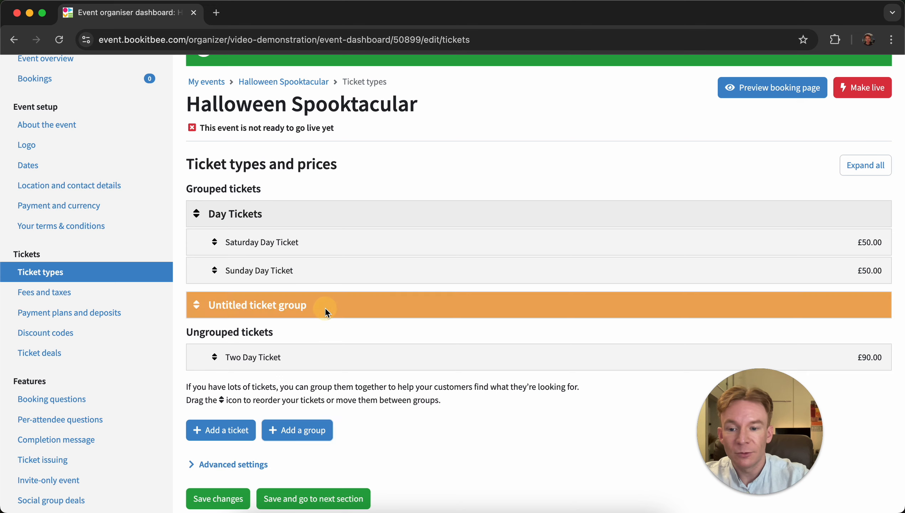
left_click_drag(377, 340, 185, 328)
type("W")
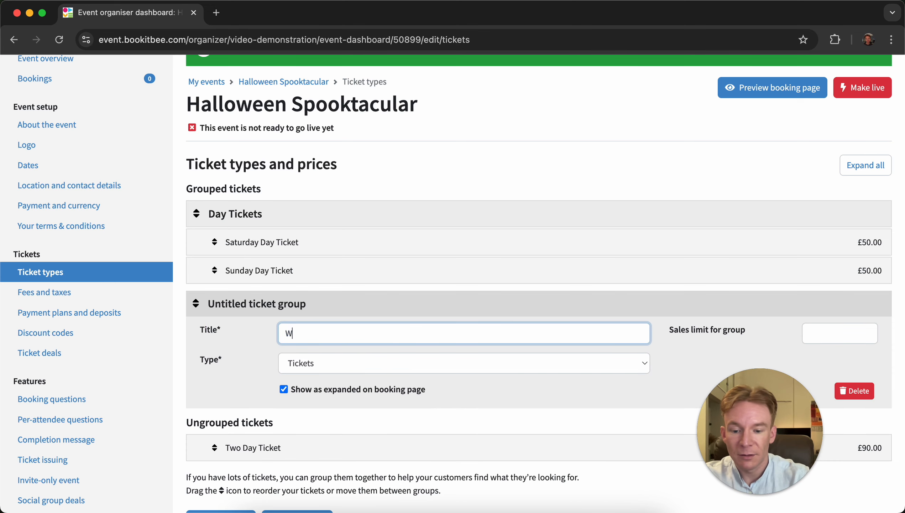
type("eekend")
type("Pass")
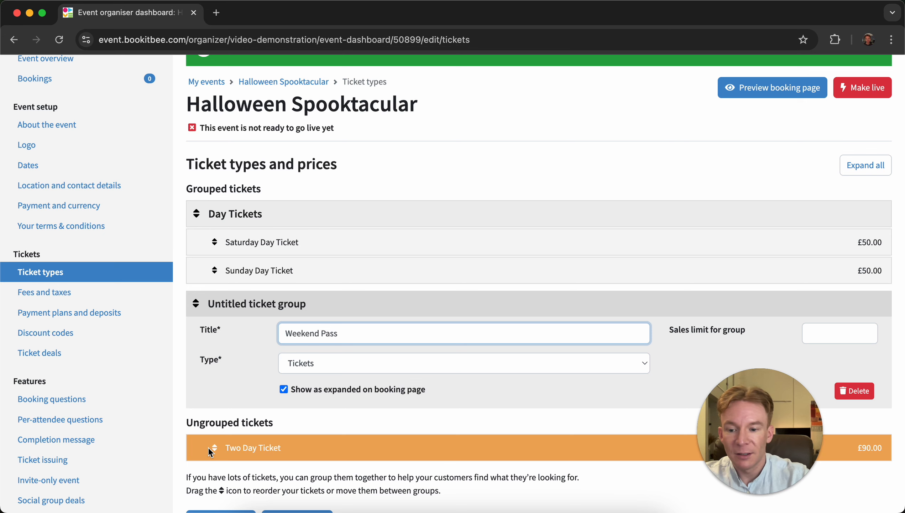
- Move the Two Day Ticket into the Weekend Pass group and save the changes
left_click_drag(210, 447, 219, 424)
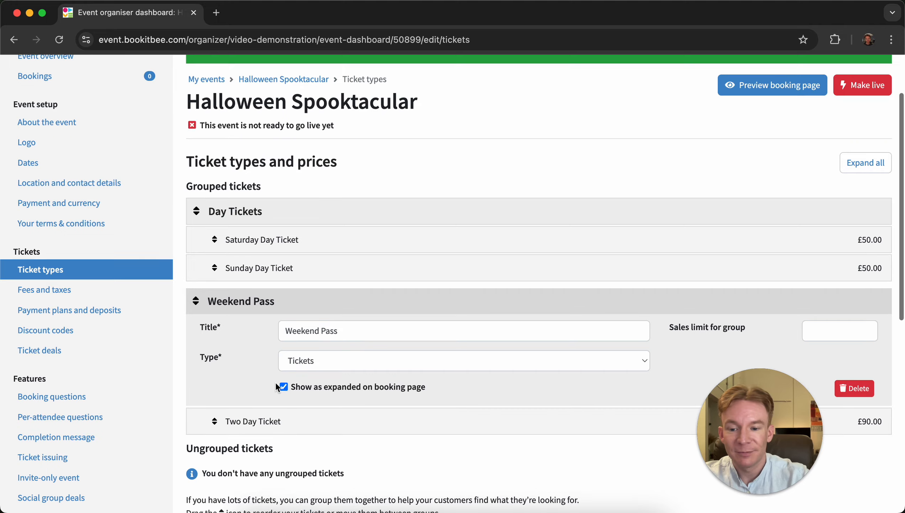
scroll(252, 413, "down", 5)
left_click(218, 438)
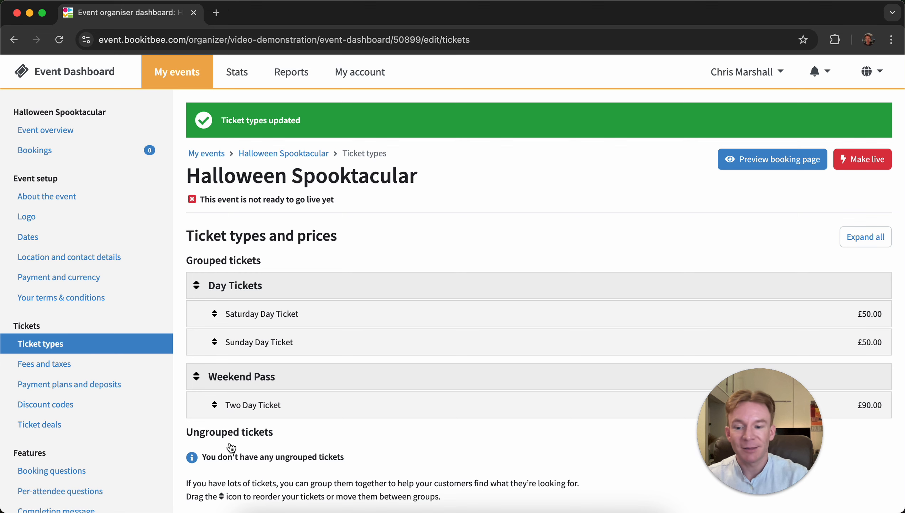
- Expand the advanced ticket settings and review the sales limit, availability warning and booking size options
scroll(366, 291, "down", 7)
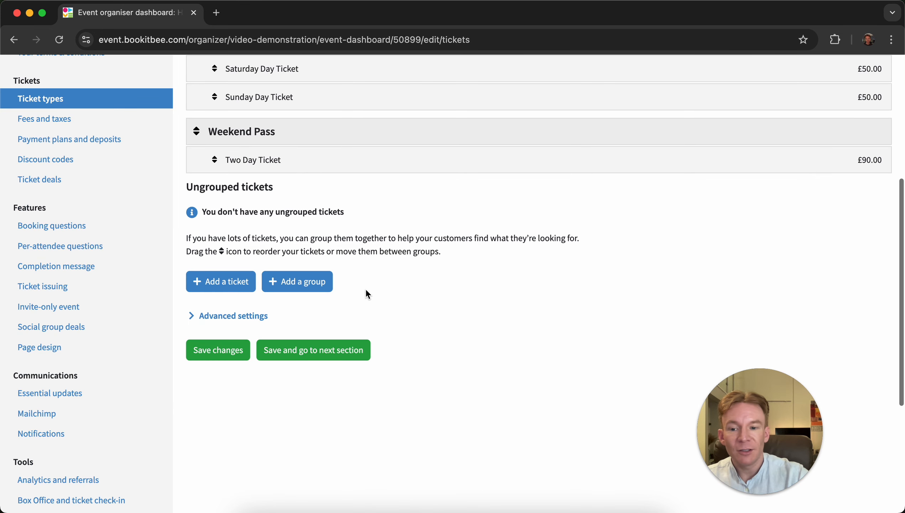
left_click(230, 327)
scroll(523, 301, "down", 3)
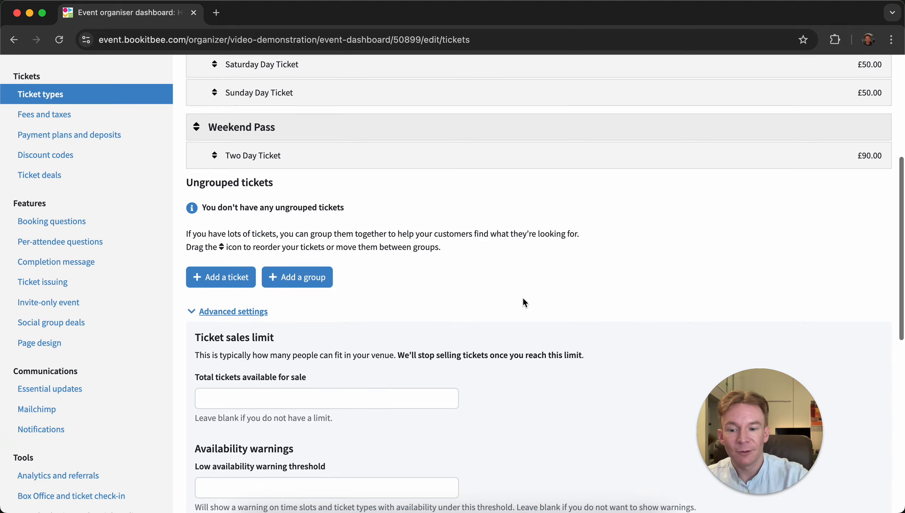
scroll(524, 300, "down", 6)
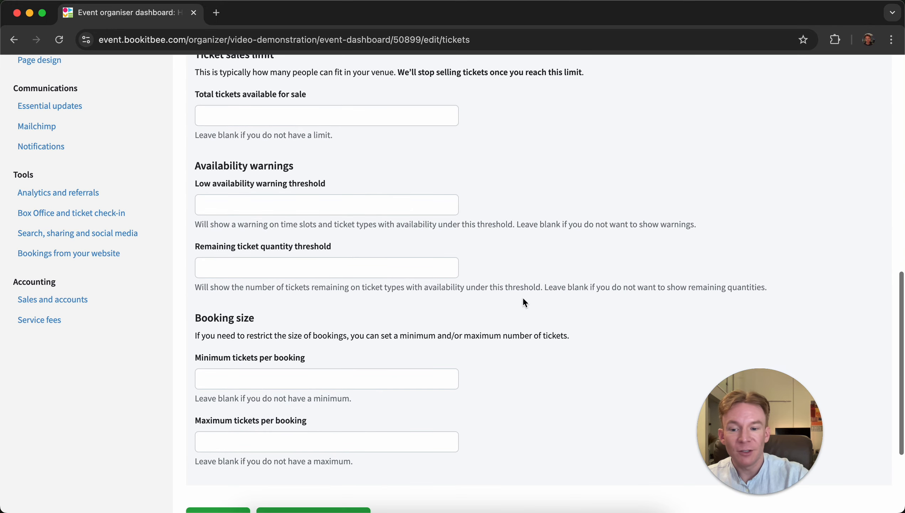
scroll(523, 297, "up", 3)
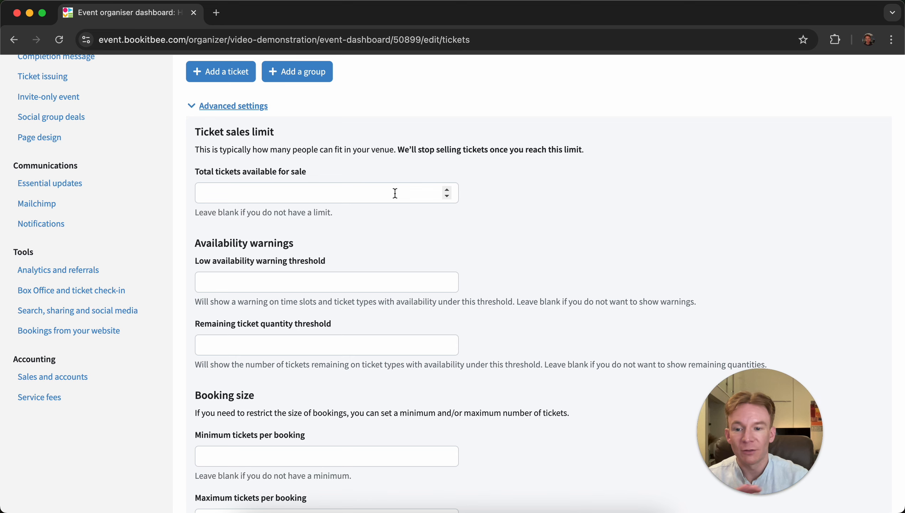
scroll(395, 193, "up", 10)
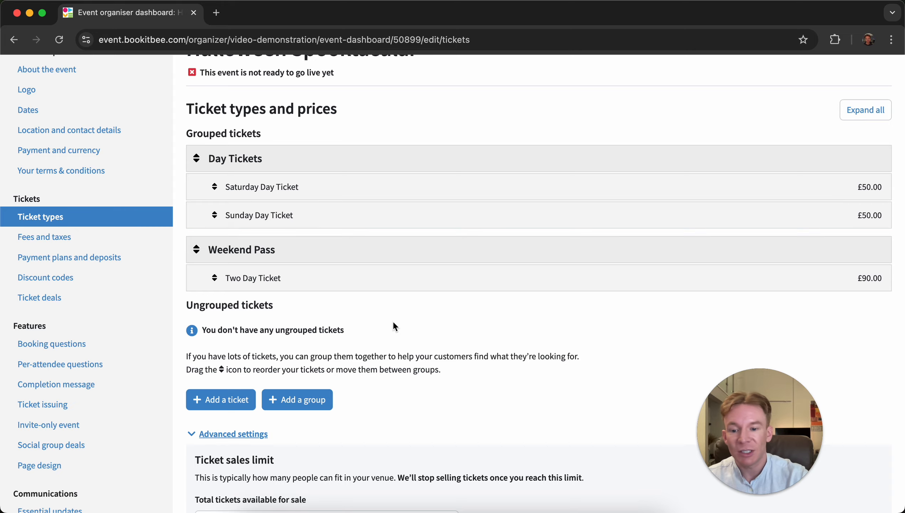
scroll(393, 322, "down", 5)
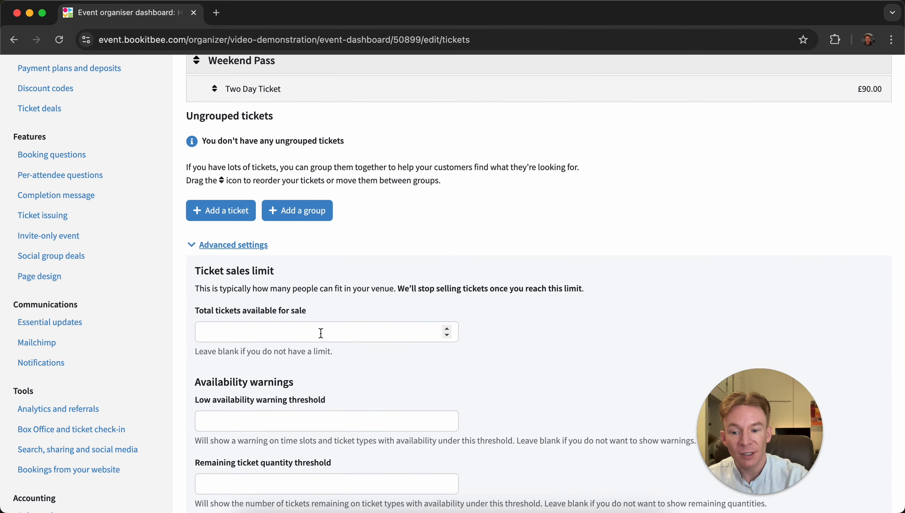
scroll(321, 333, "down", 5)
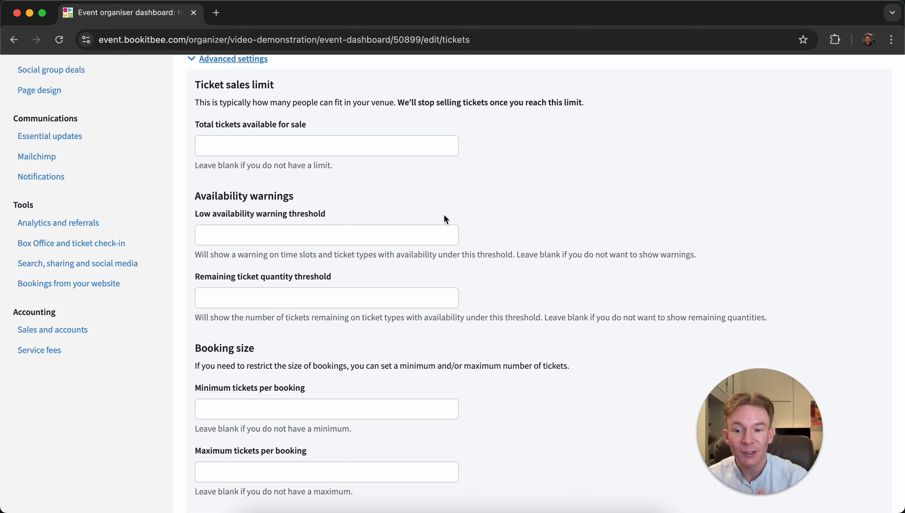
left_click(343, 296)
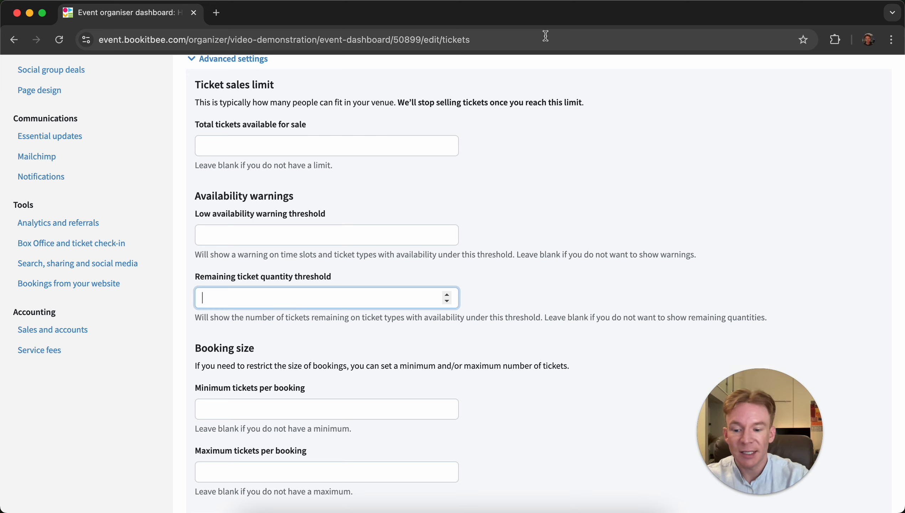
- Set the remaining ticket quantity threshold to 20 and save the ticket type changes
type("20")
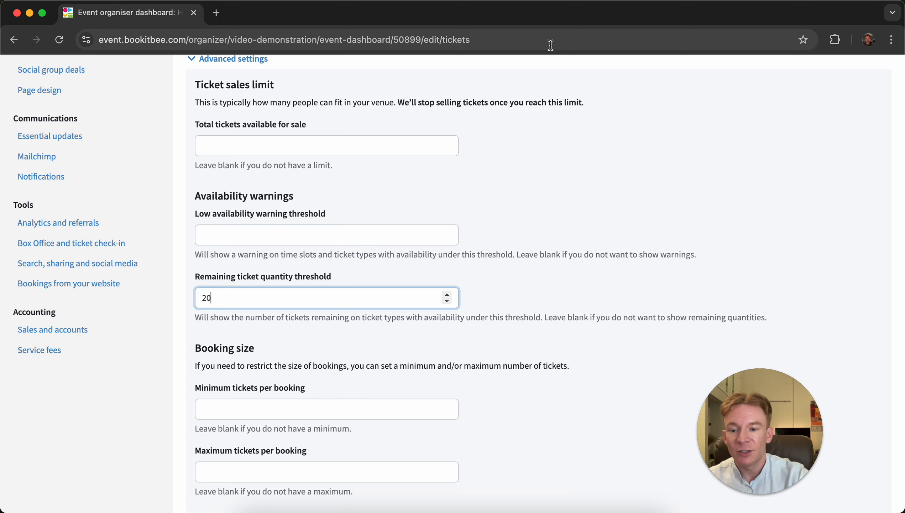
scroll(398, 273, "down", 5)
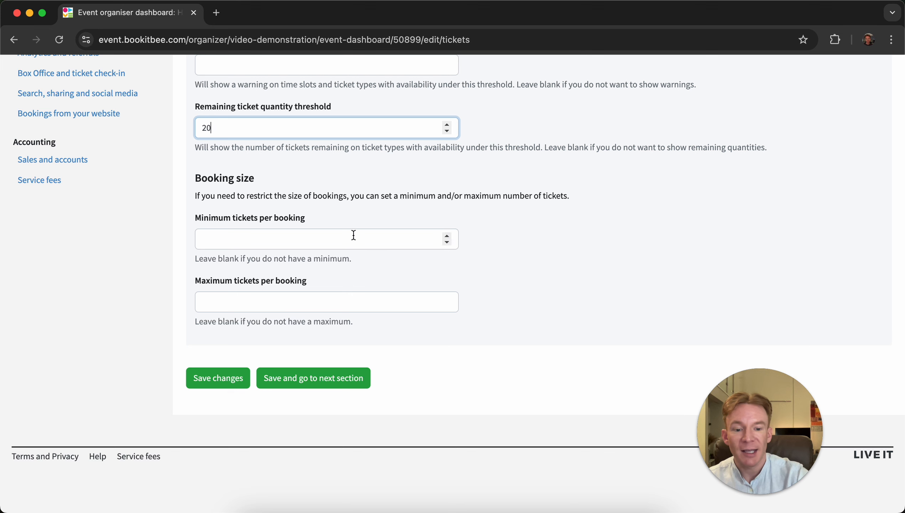
left_click(222, 381)
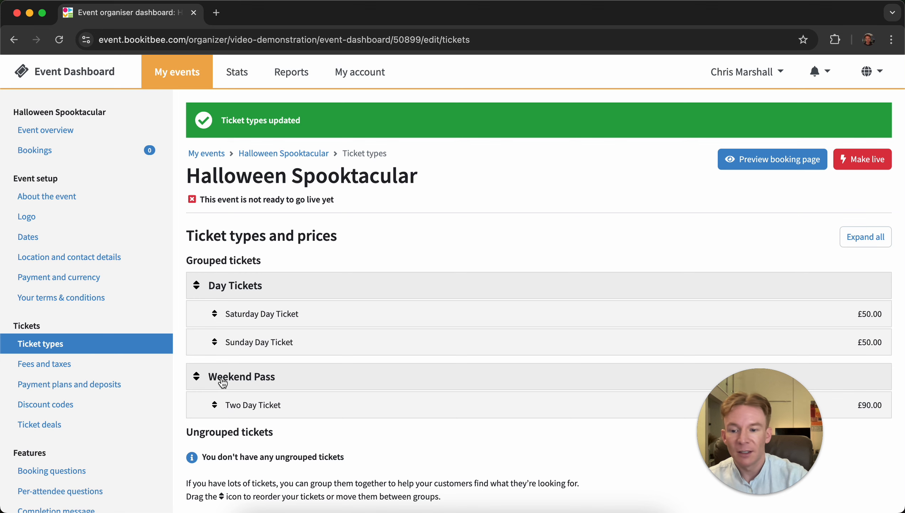
- Open the fees and taxes settings and choose to charge the purchaser extra to cover the LIVE IT fees
left_click(125, 372)
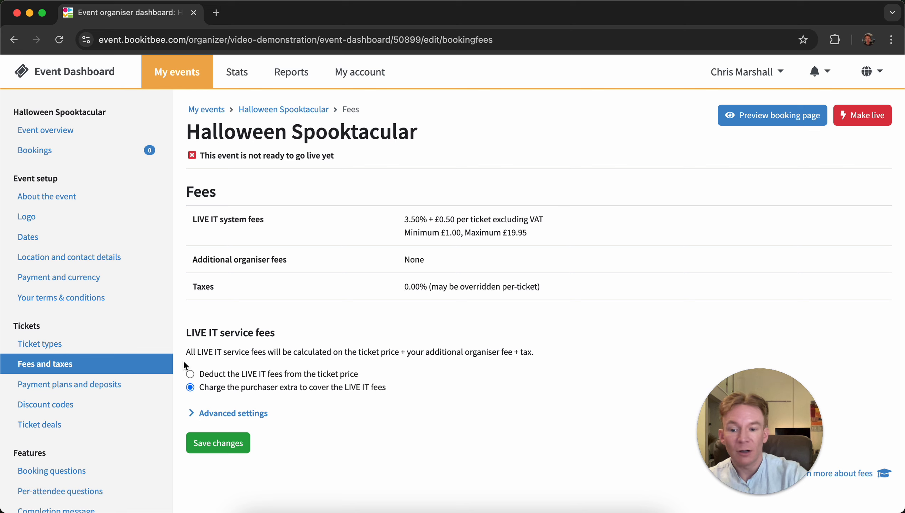
left_click(321, 377)
left_click(322, 389)
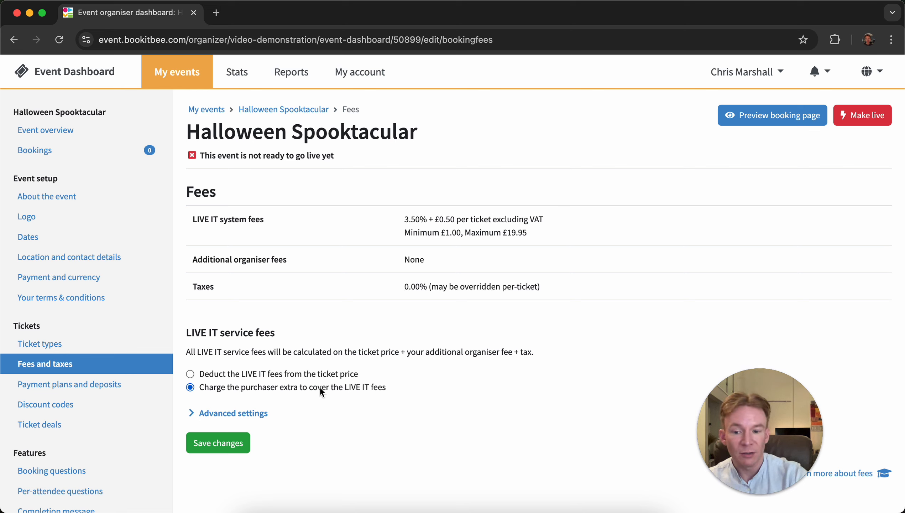
left_click(311, 373)
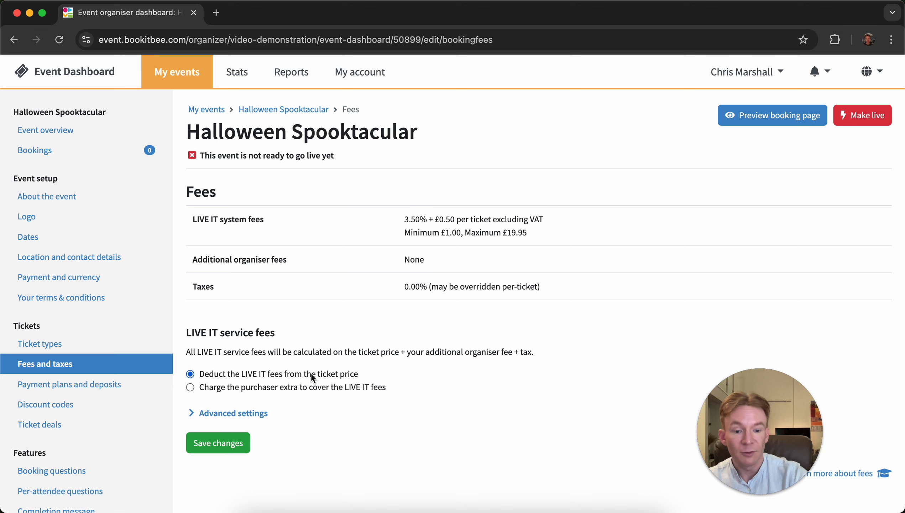
left_click(305, 386)
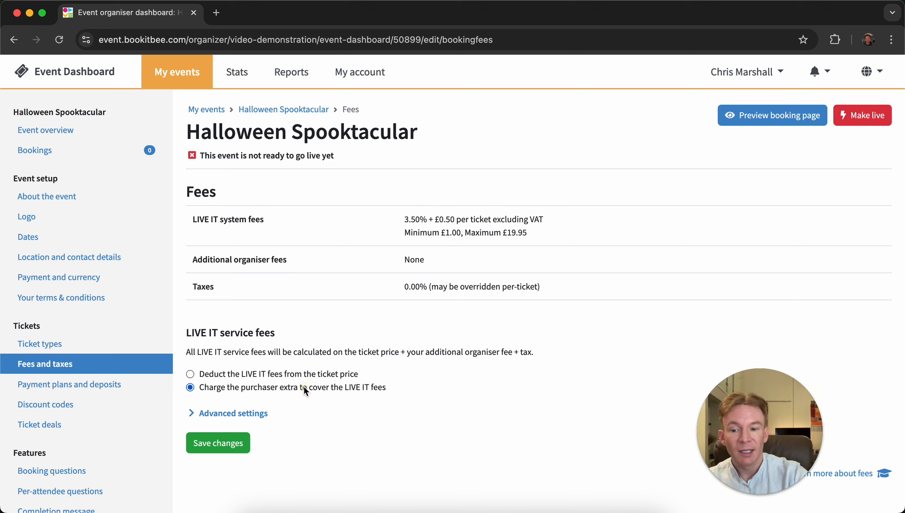
- Expand the advanced fee settings and add an organiser fee of 2% of the ticket price
left_click(206, 415)
scroll(277, 333, "down", 4)
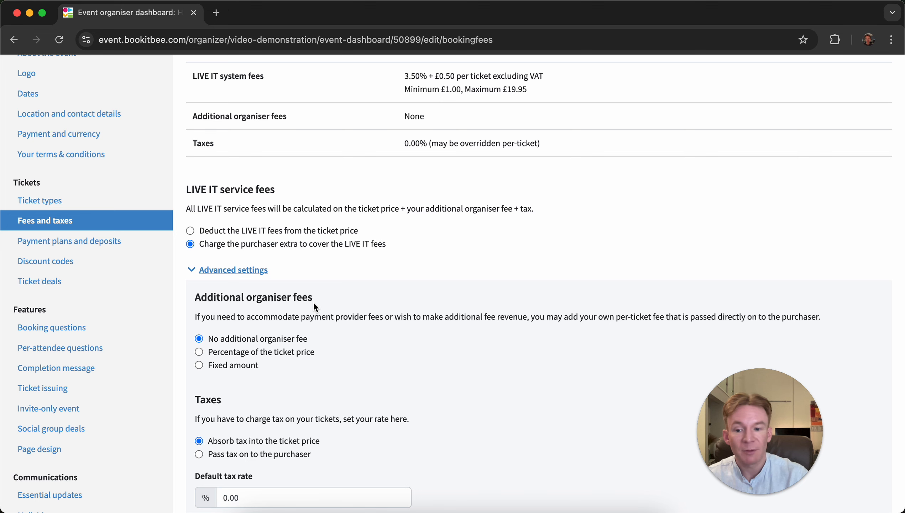
left_click(274, 352)
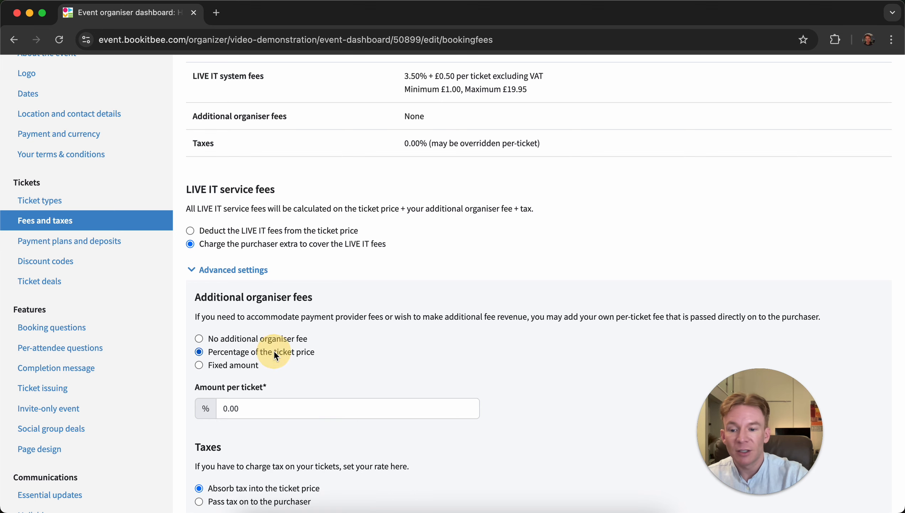
scroll(252, 355, "down", 2)
left_click(224, 346)
key("Delete")
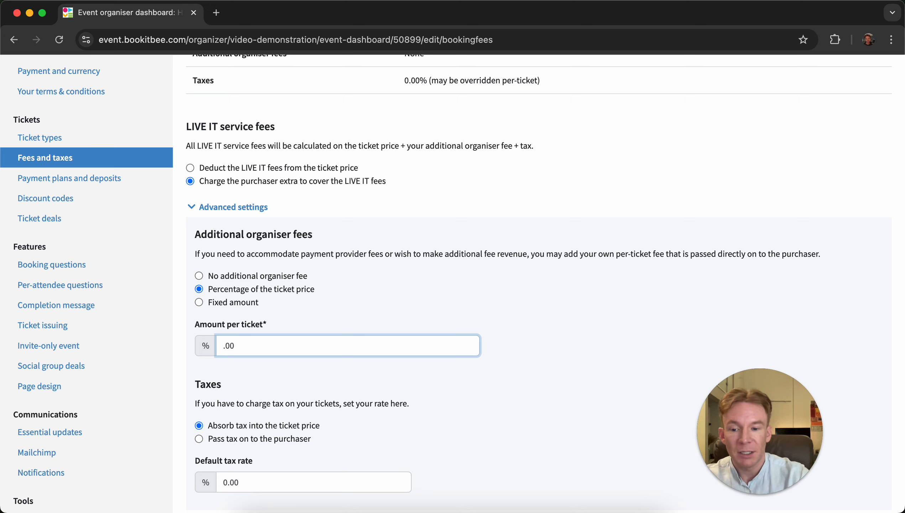
type("2")
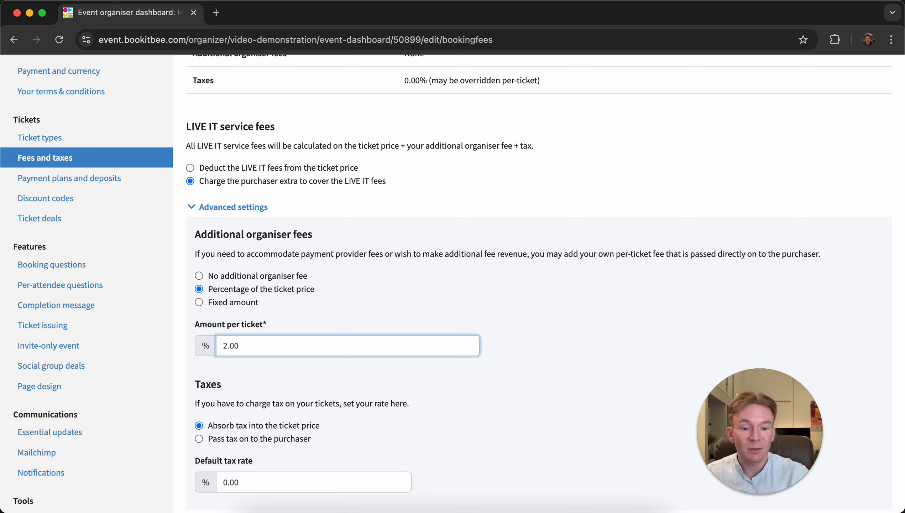
- Set the default tax rate to 20% and save the fees and taxes changes
scroll(236, 298, "down", 4)
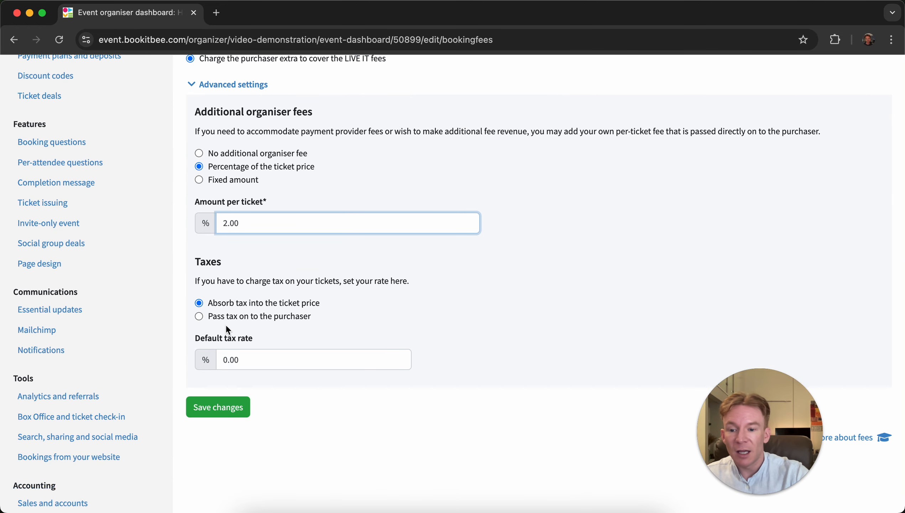
left_click(223, 359)
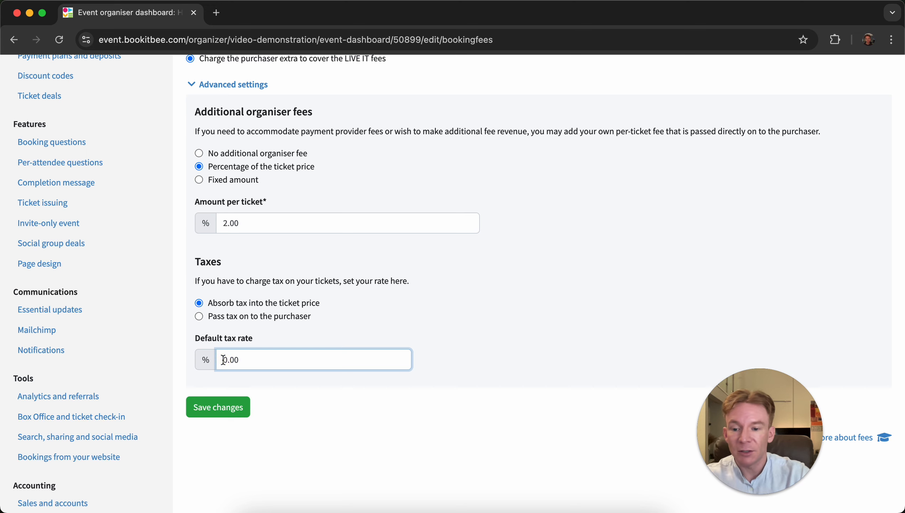
type("2")
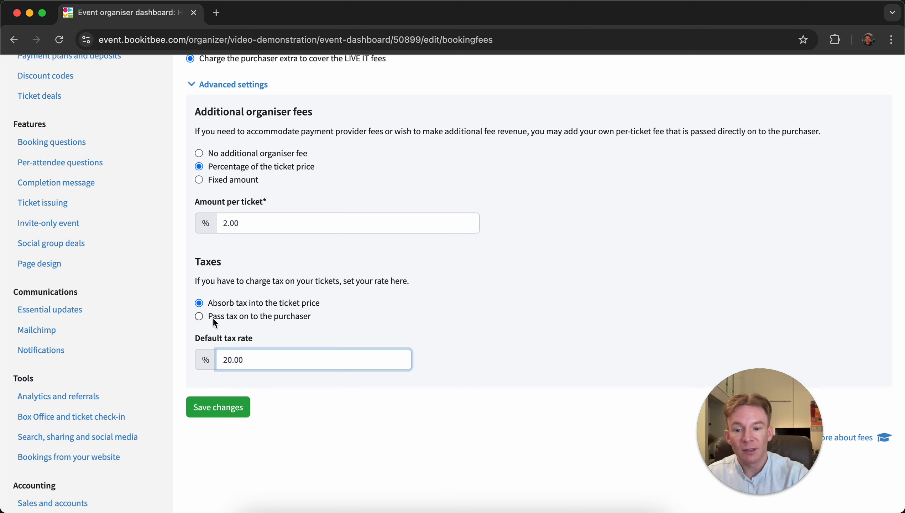
left_click(232, 410)
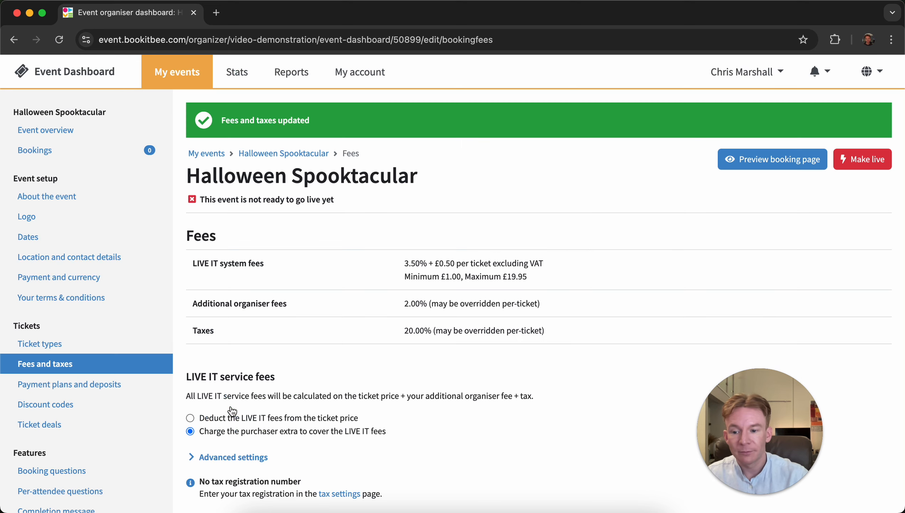
scroll(232, 411, "down", 3)
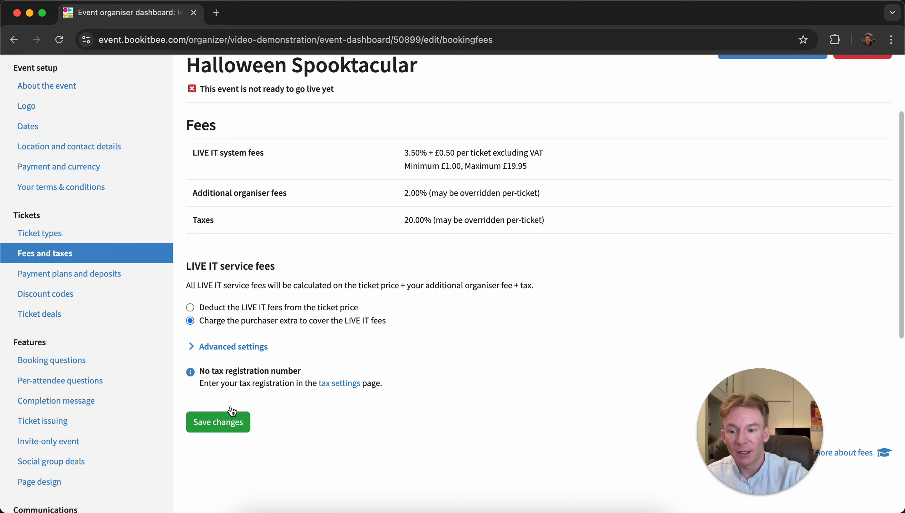
scroll(232, 410, "up", 3)
scroll(271, 368, "down", 5)
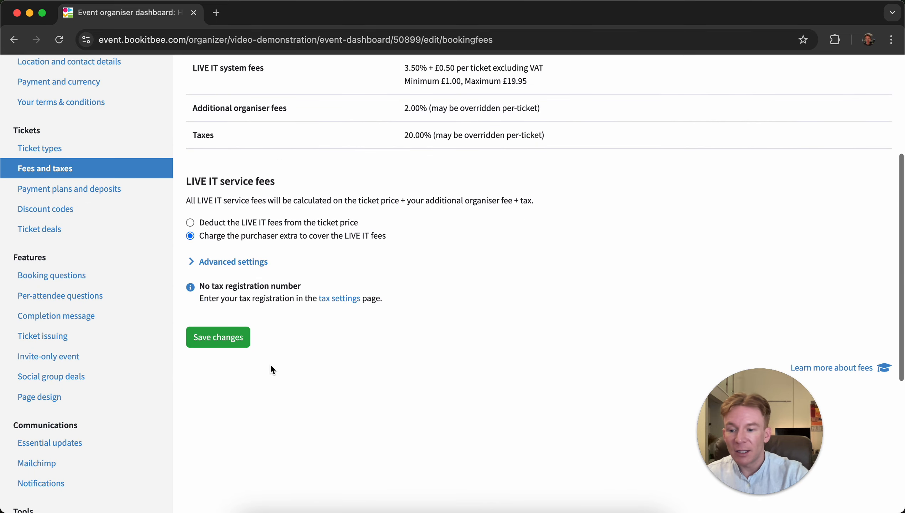
scroll(110, 403, "down", 2)
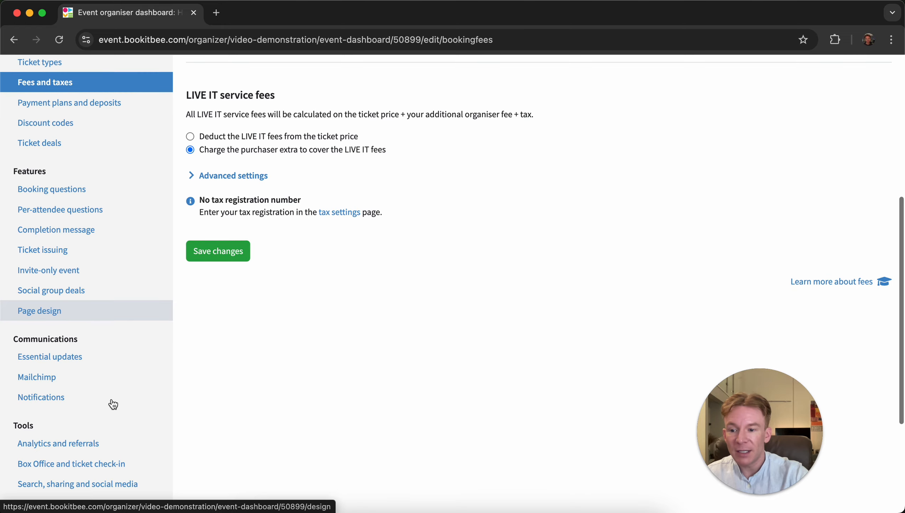
scroll(113, 402, "down", 5)
scroll(113, 402, "up", 4)
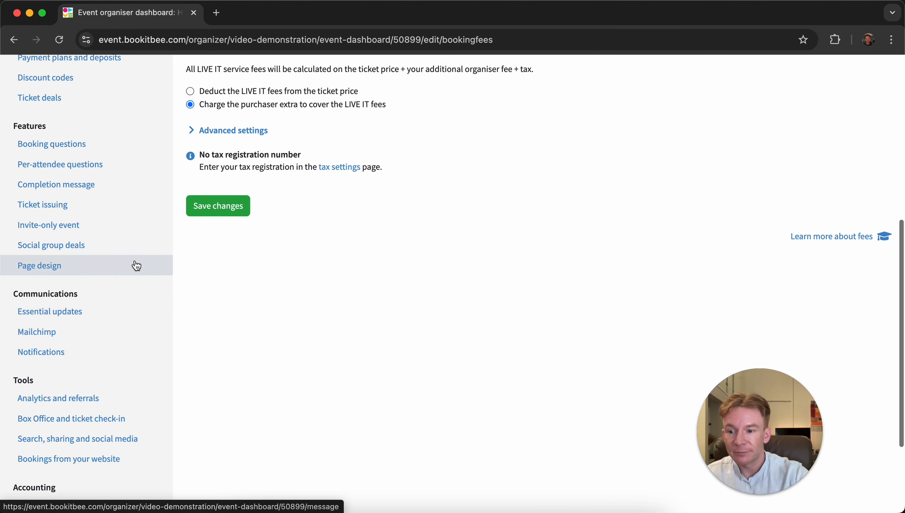
- Upload the full moon photo from Downloads as the booking page background image and save the page design
left_click(97, 268)
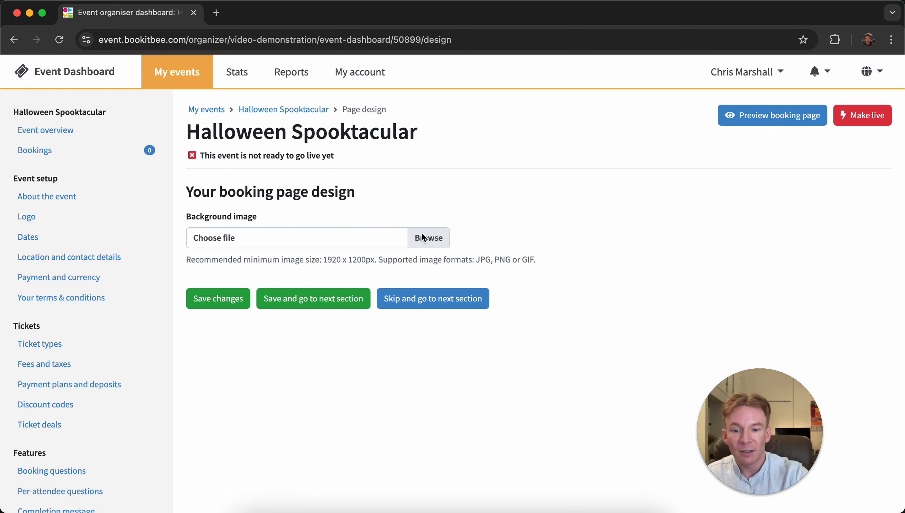
left_click(422, 238)
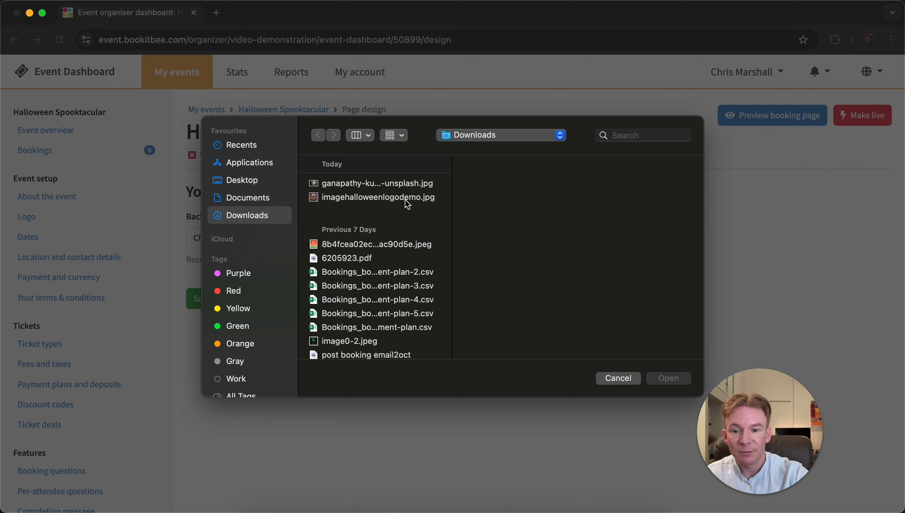
left_click(399, 186)
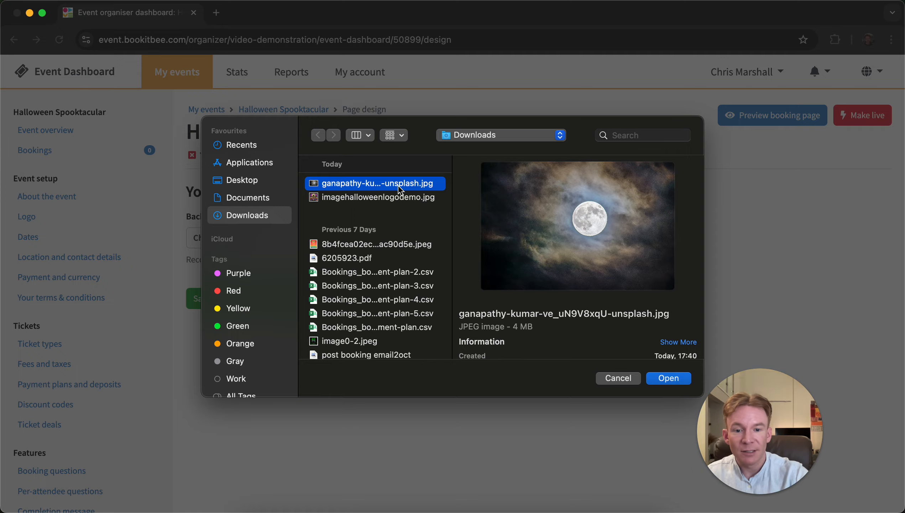
key("space")
key("space")
left_click(668, 379)
left_click(219, 299)
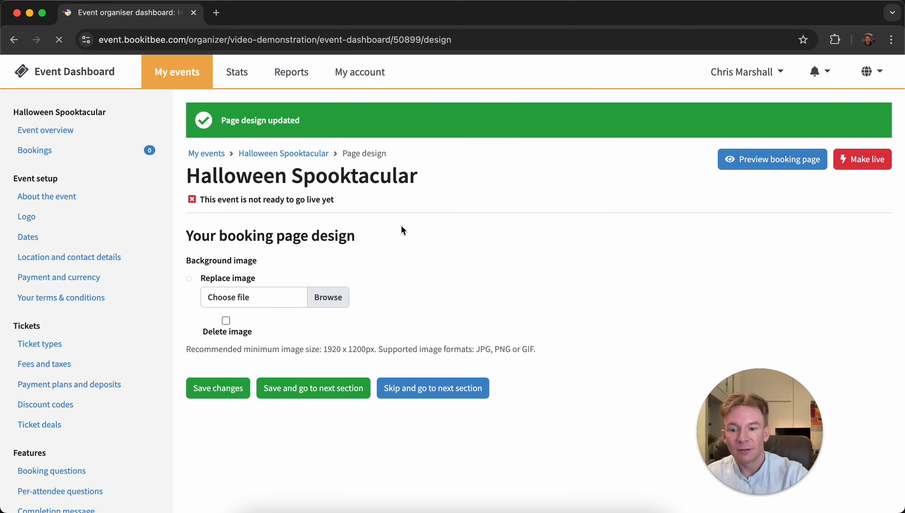
- Open the booking page preview and check how the grouped tickets and their fees appear
scroll(556, 216, "down", 2)
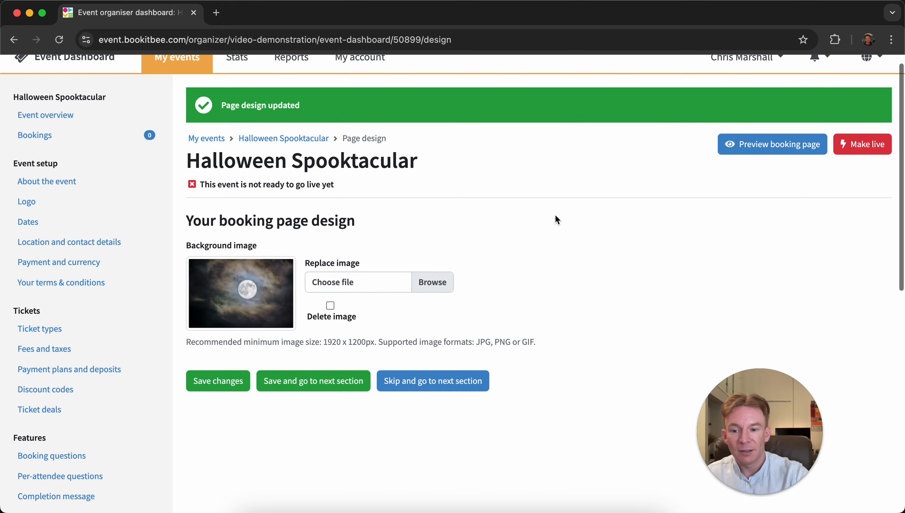
scroll(555, 214, "down", 4)
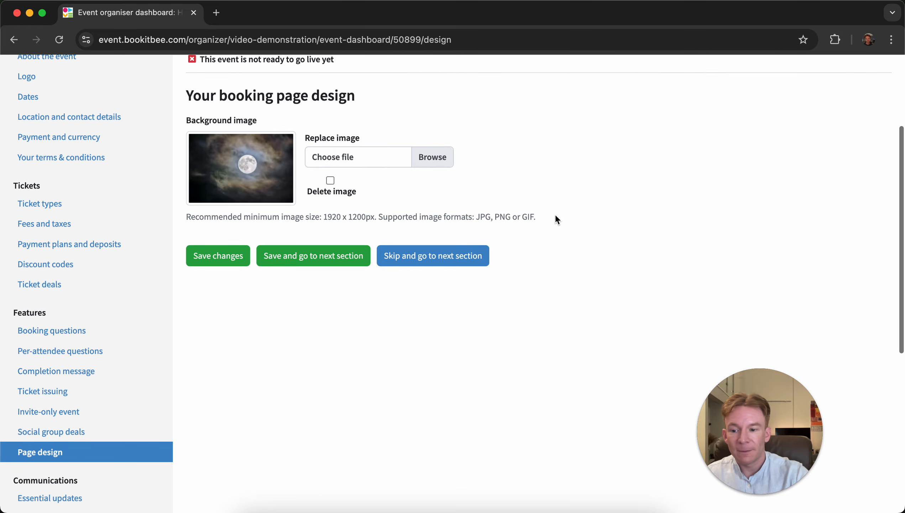
scroll(555, 214, "up", 6)
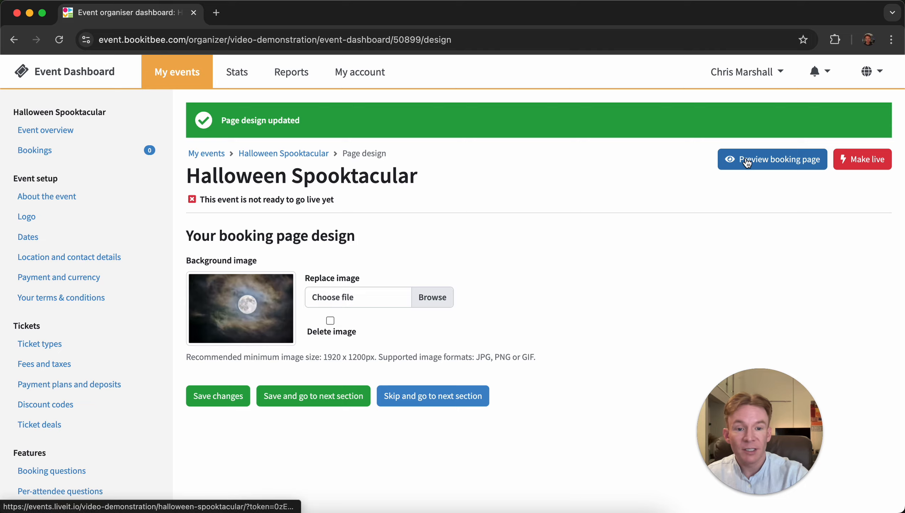
left_click(747, 160)
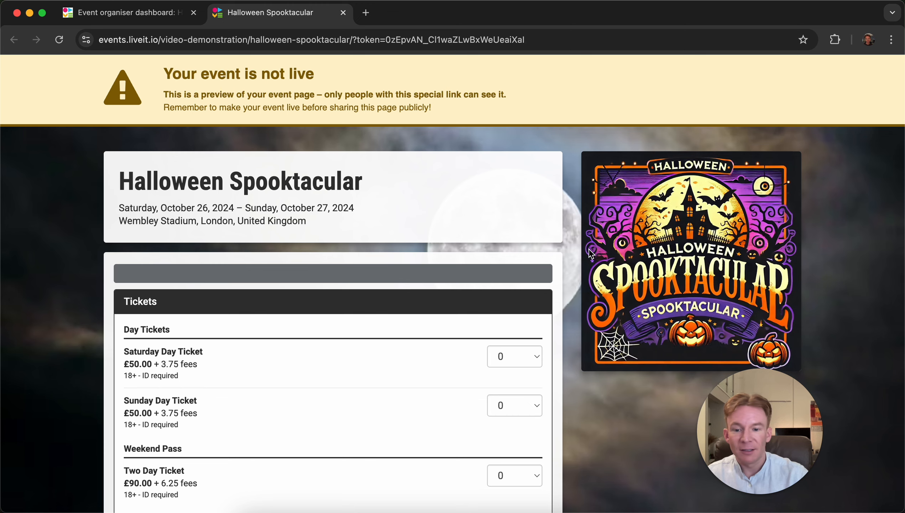
scroll(591, 254, "down", 2)
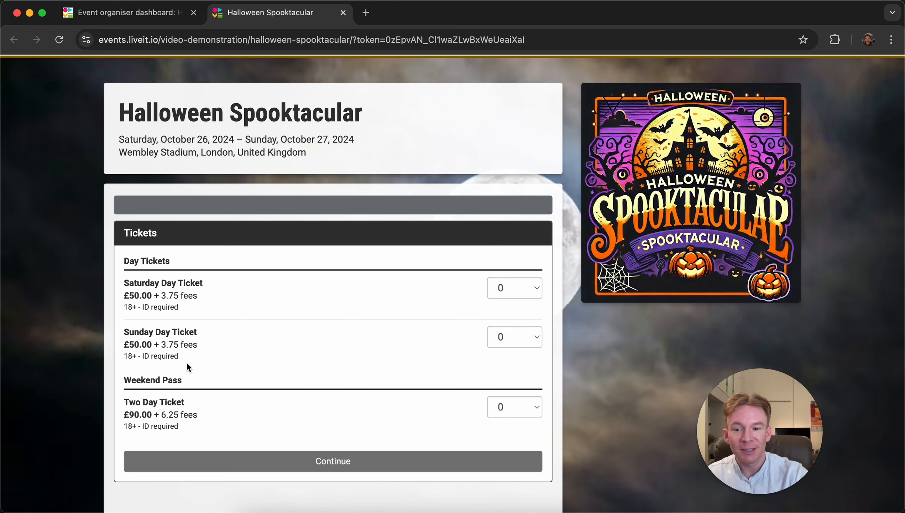
scroll(216, 328, "down", 1)
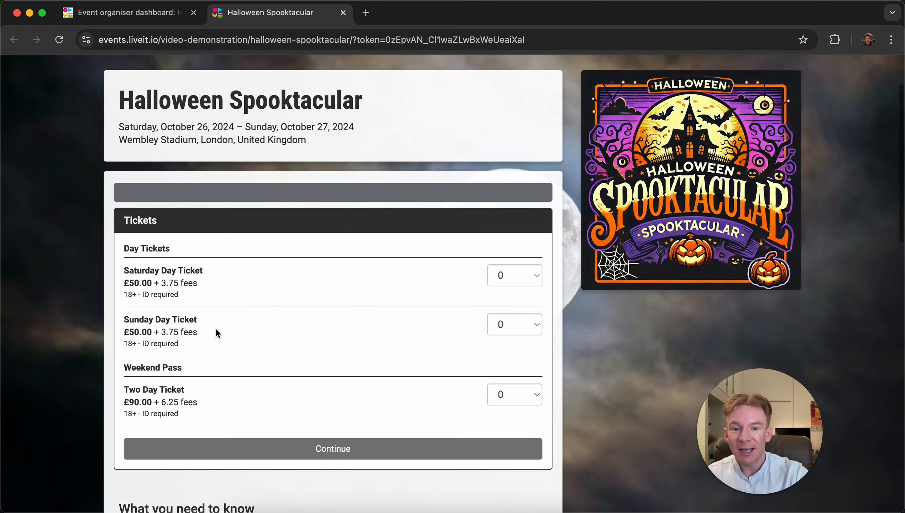
scroll(216, 328, "up", 1)
scroll(216, 327, "up", 2)
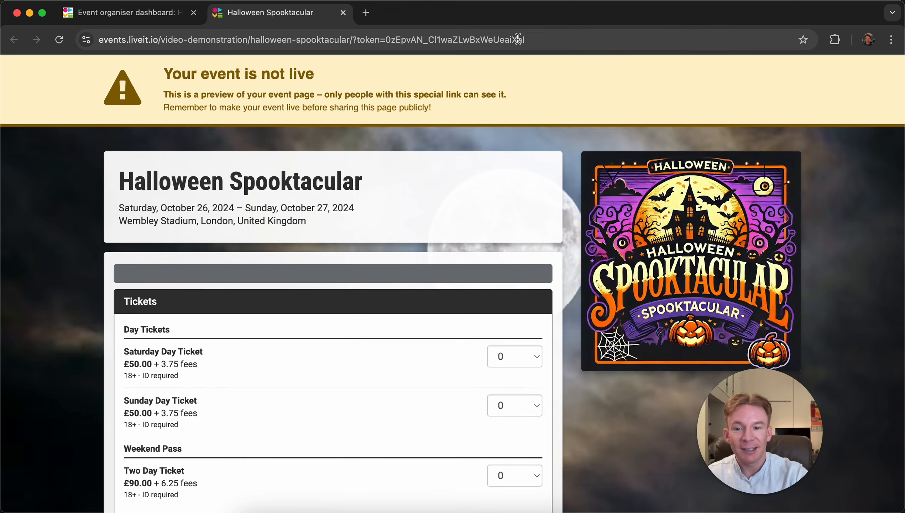
- Select the preview page link and scroll through the event description, location map and event details
left_click(518, 37)
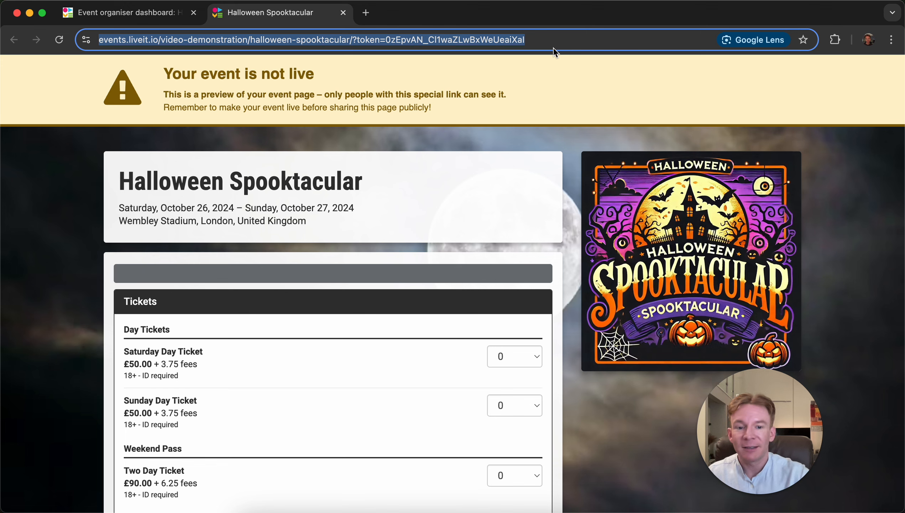
left_click(568, 197)
scroll(568, 196, "down", 3)
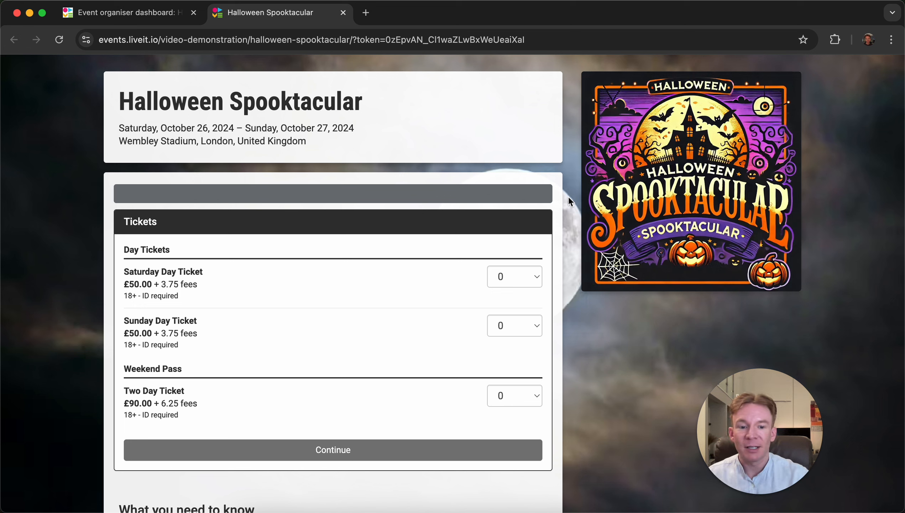
scroll(569, 200, "down", 10)
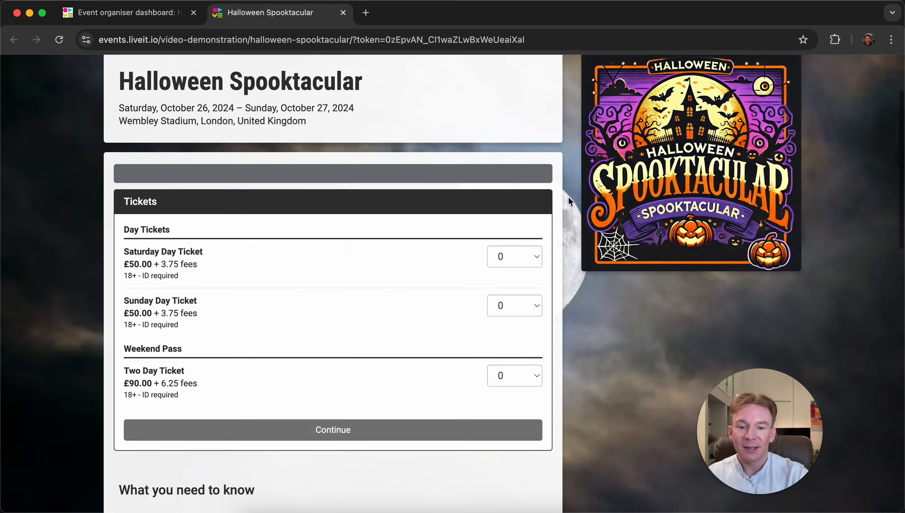
scroll(568, 197, "down", 5)
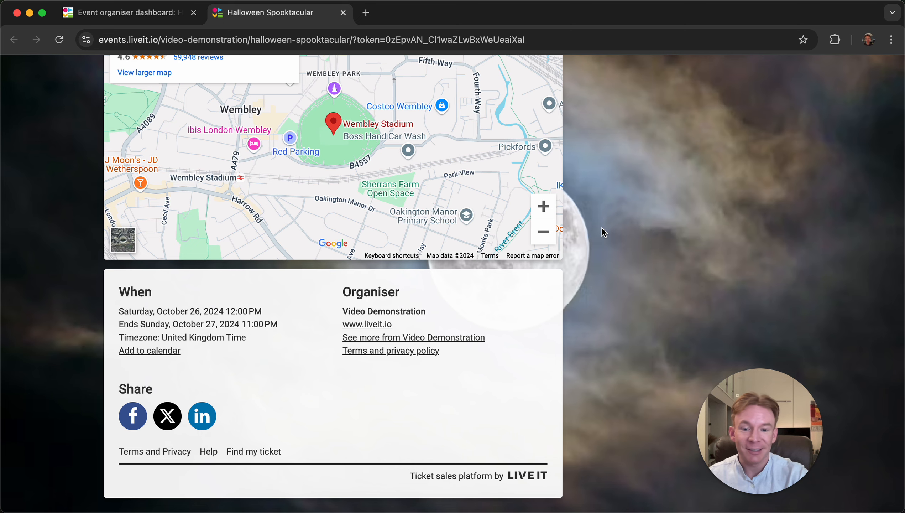
scroll(642, 286, "up", 15)
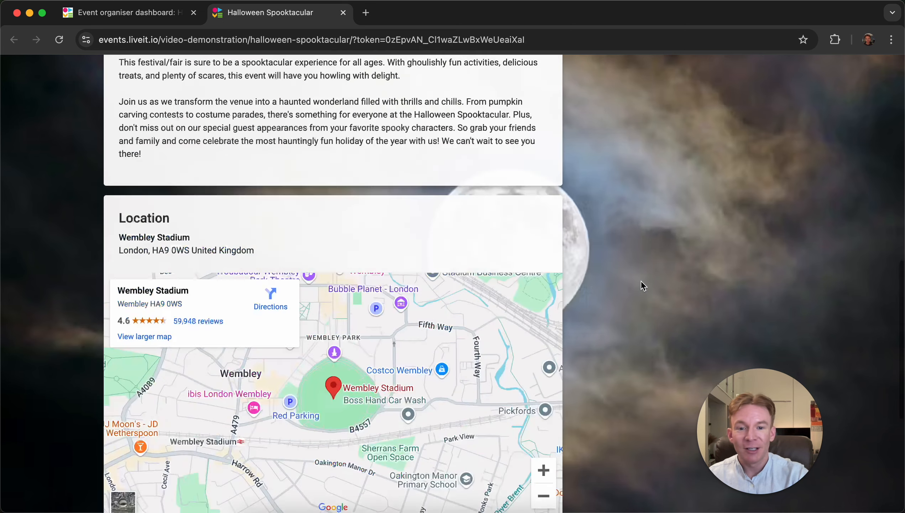
- Scroll through the booking page preview's tickets, description, map and event details once more
scroll(642, 286, "down", 10)
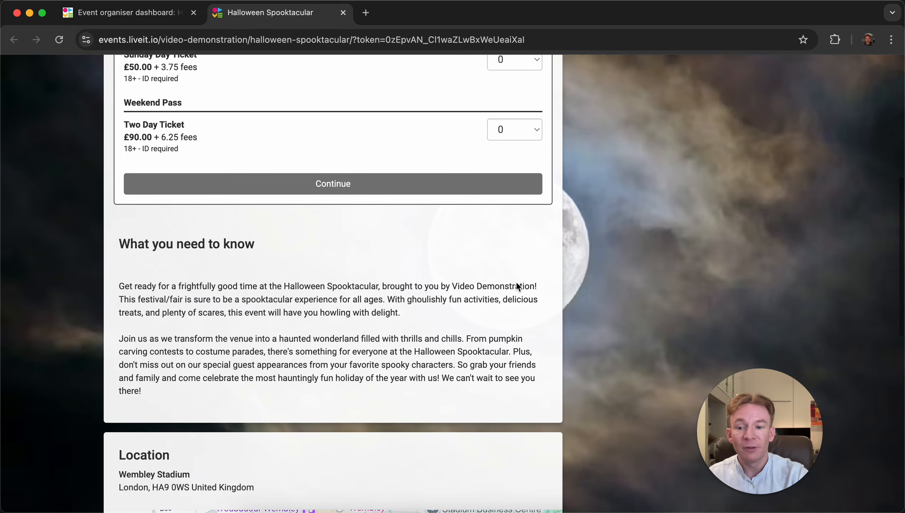
scroll(435, 356, "down", 8)
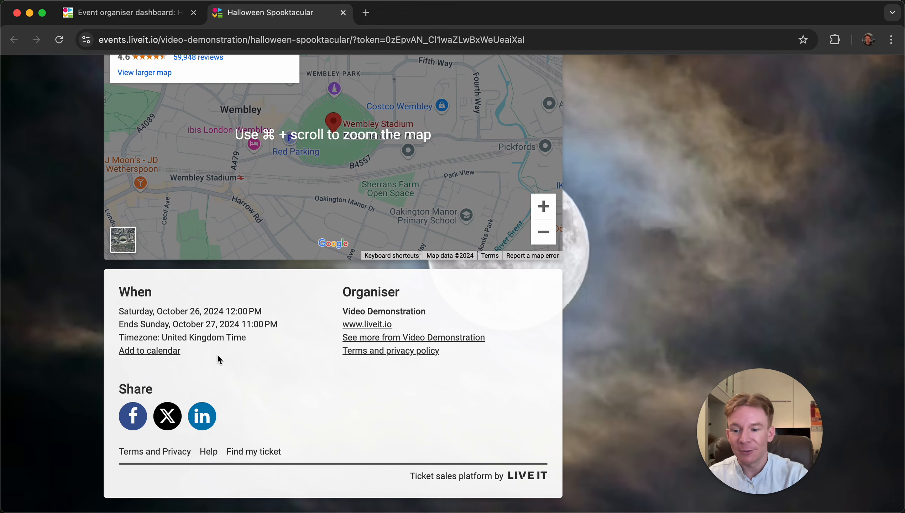
scroll(217, 354, "up", 20)
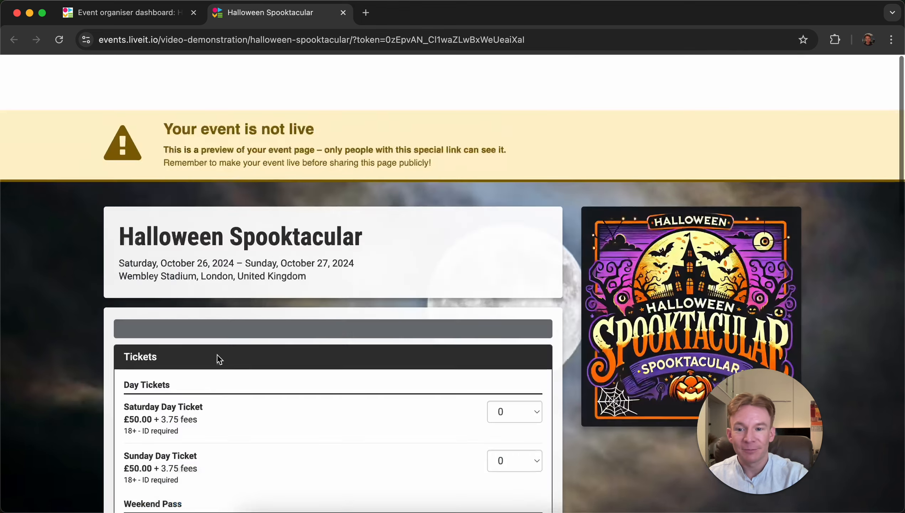
- Back on the dashboard, add 'Last entry 5pm.' to the booking confirmation email message in the completion message settings and save
left_click(146, 17)
scroll(103, 253, "down", 5)
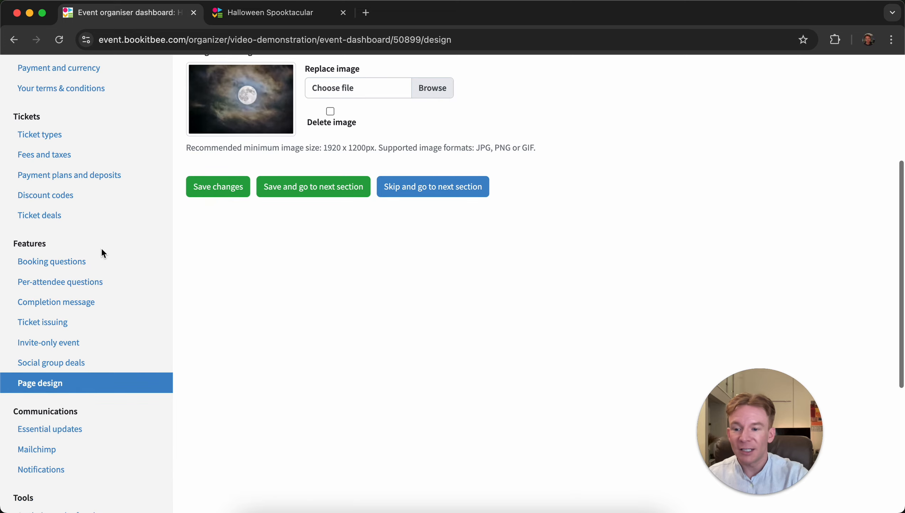
scroll(103, 253, "down", 4)
scroll(103, 253, "up", 10)
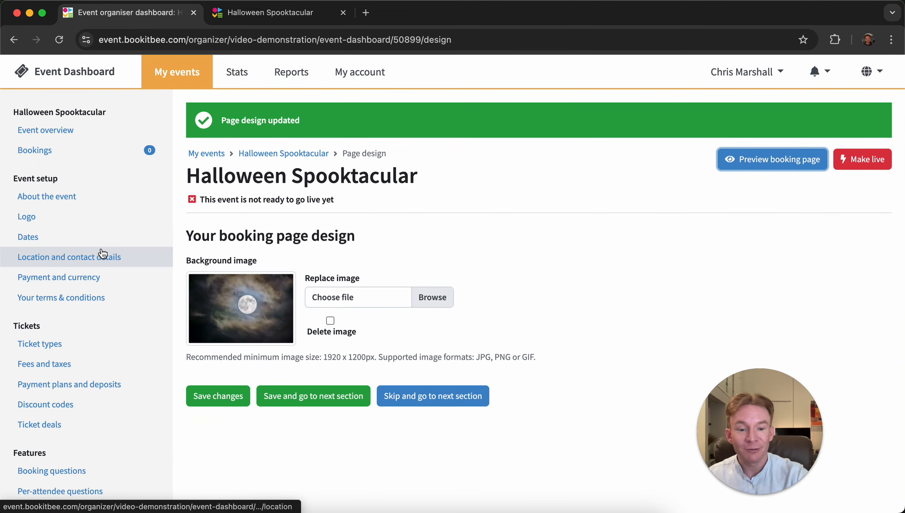
scroll(103, 253, "down", 5)
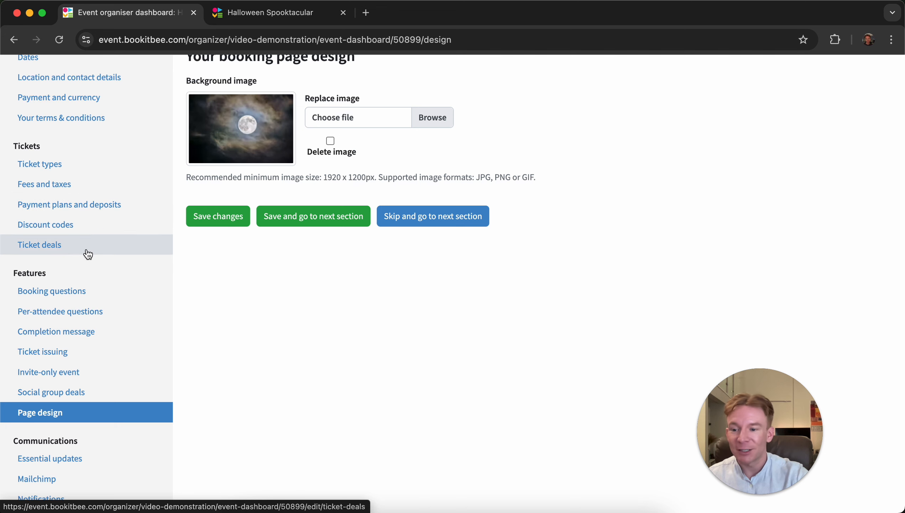
scroll(88, 251, "down", 2)
scroll(88, 255, "down", 1)
left_click(106, 220)
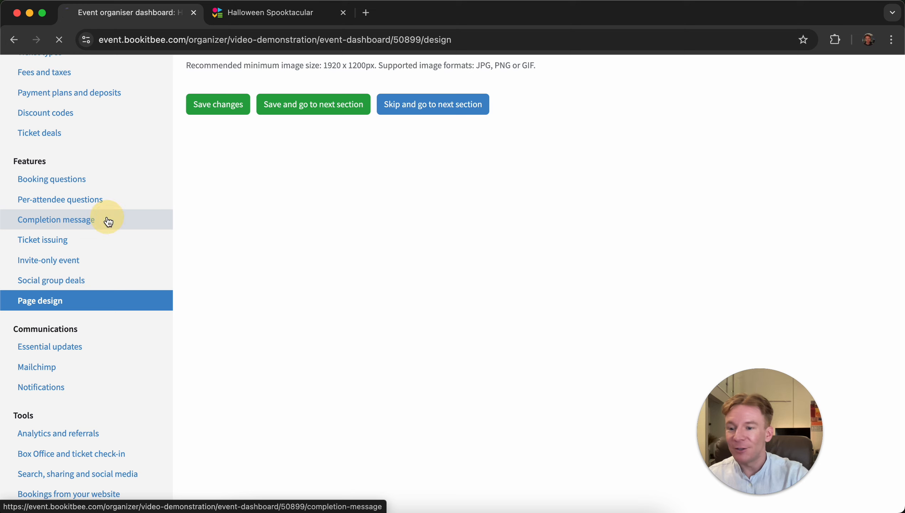
scroll(342, 257, "down", 2)
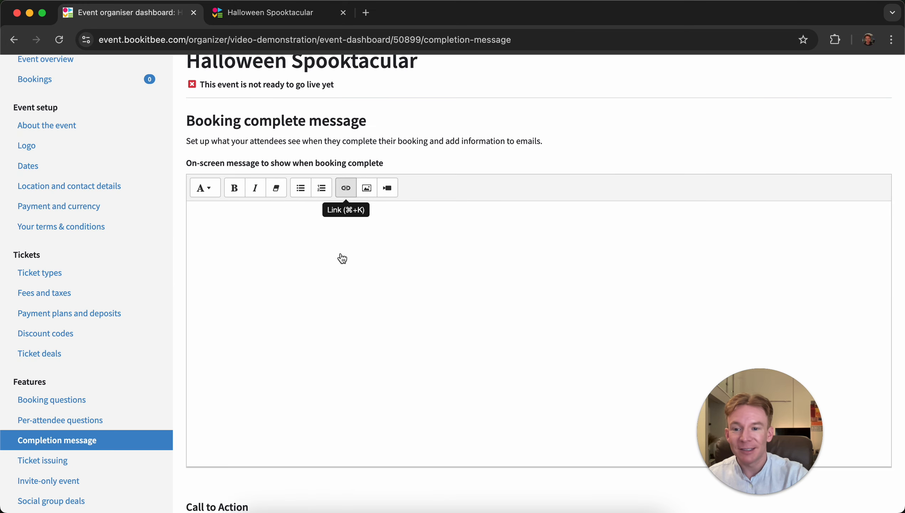
scroll(342, 257, "down", 12)
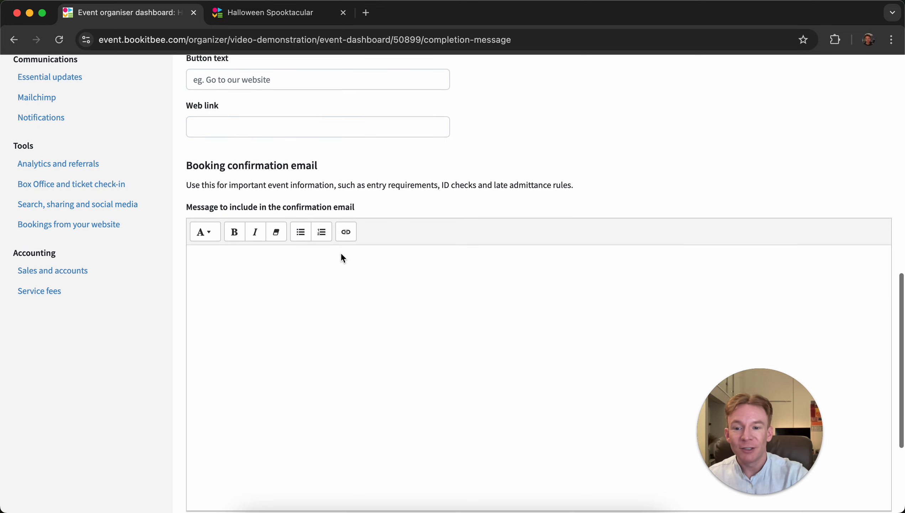
left_click(327, 340)
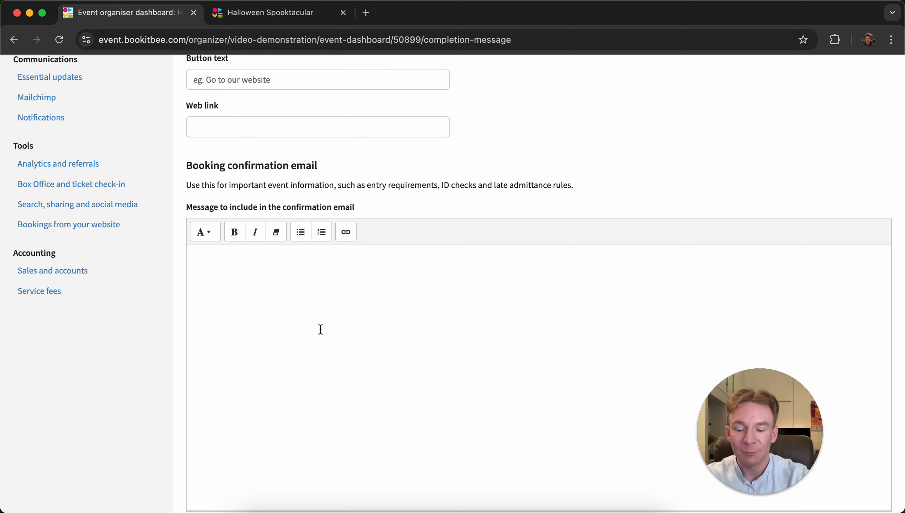
type("Last en")
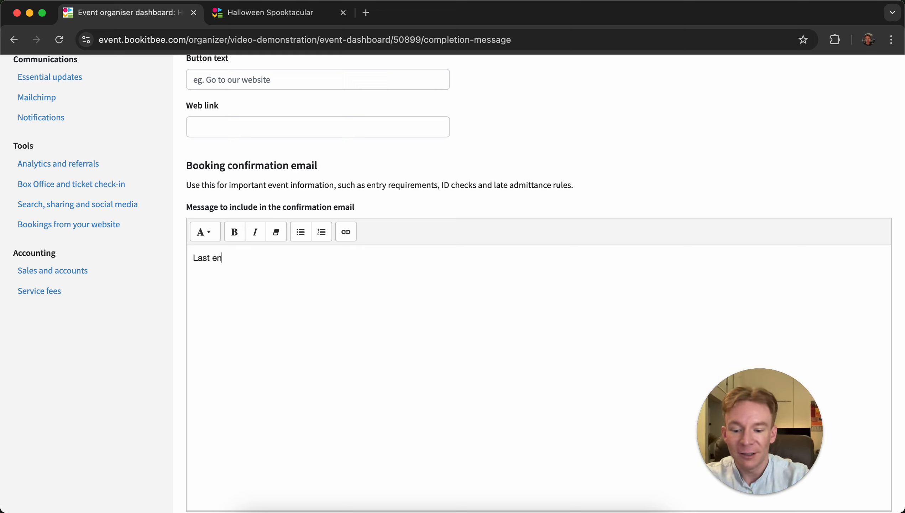
type("try 5pm.")
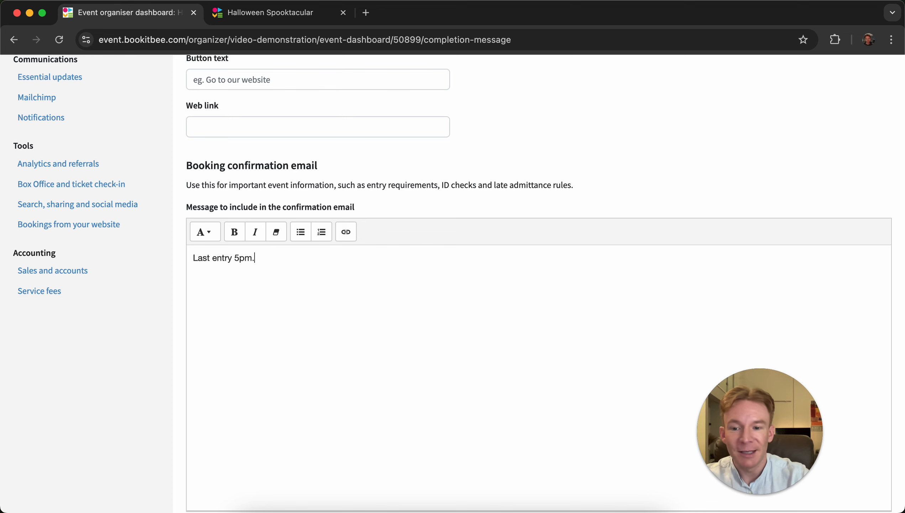
scroll(304, 395, "down", 5)
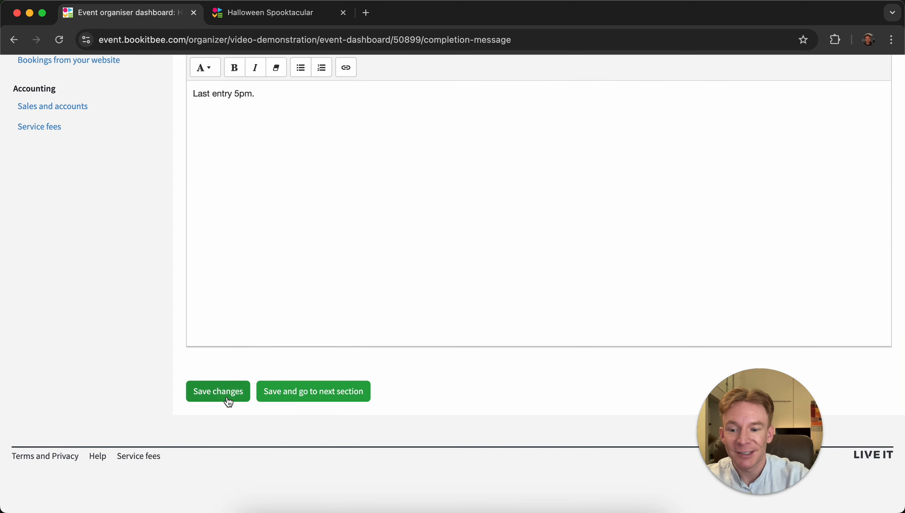
left_click(227, 398)
- Open the ticket issuing settings and save them with QR codes and attached PDF tickets enabled
scroll(143, 346, "down", 5)
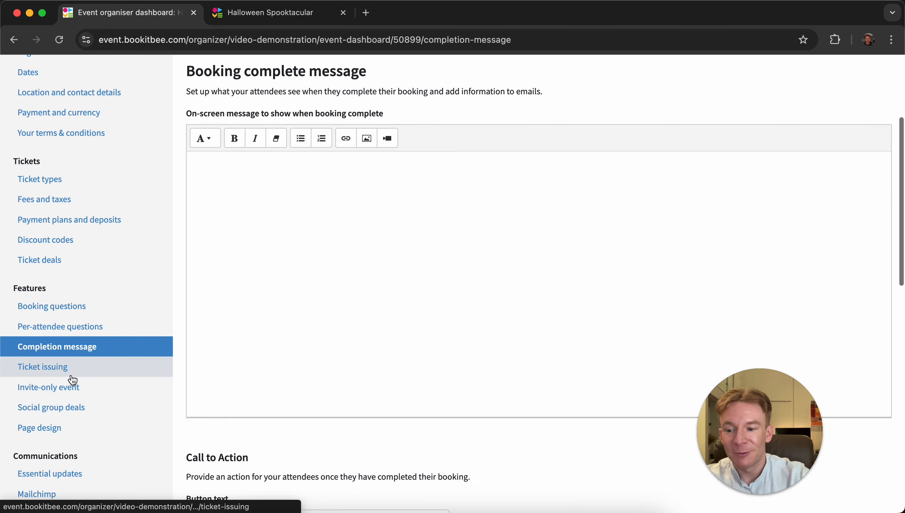
scroll(343, 262, "down", 5)
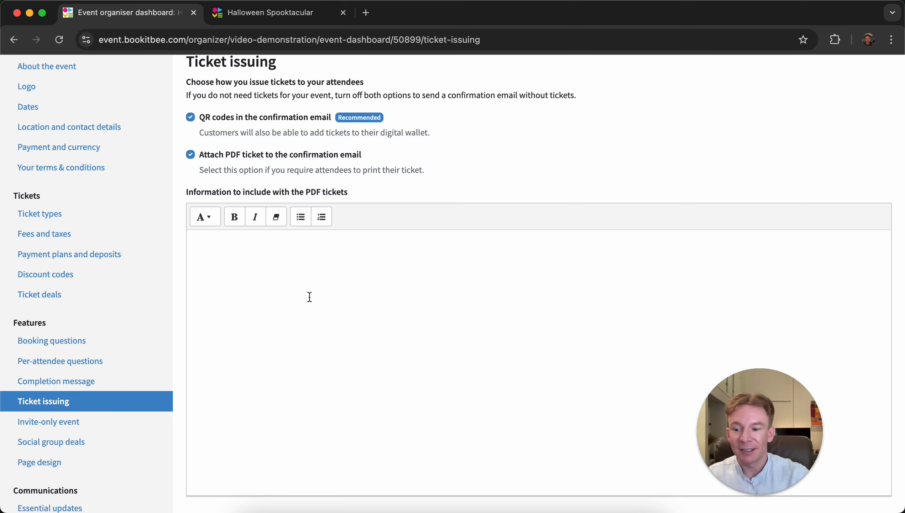
scroll(309, 296, "down", 8)
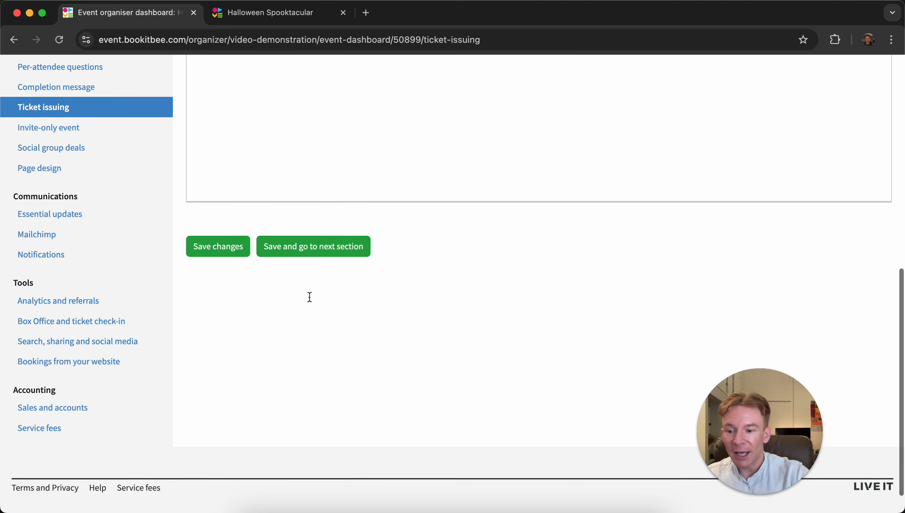
left_click(241, 248)
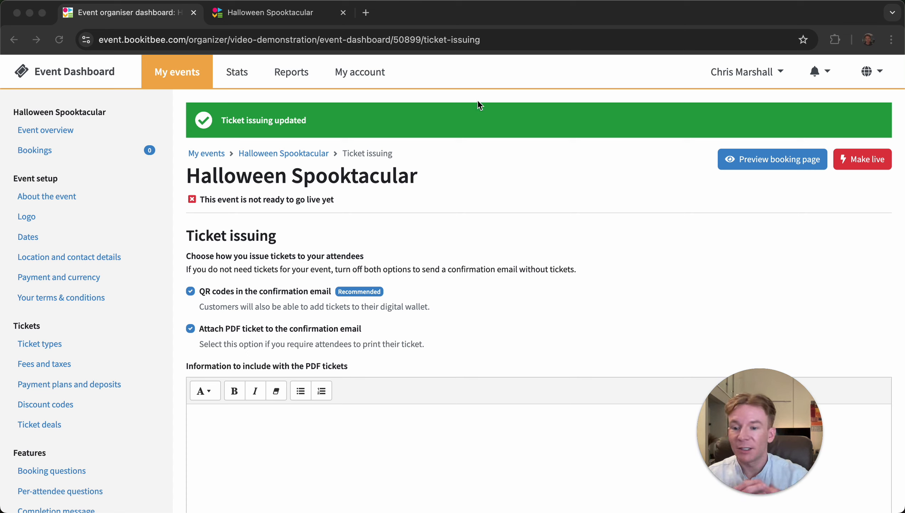
- Open the booking questions section and examine the booker details and the question form options
scroll(93, 385, "down", 7)
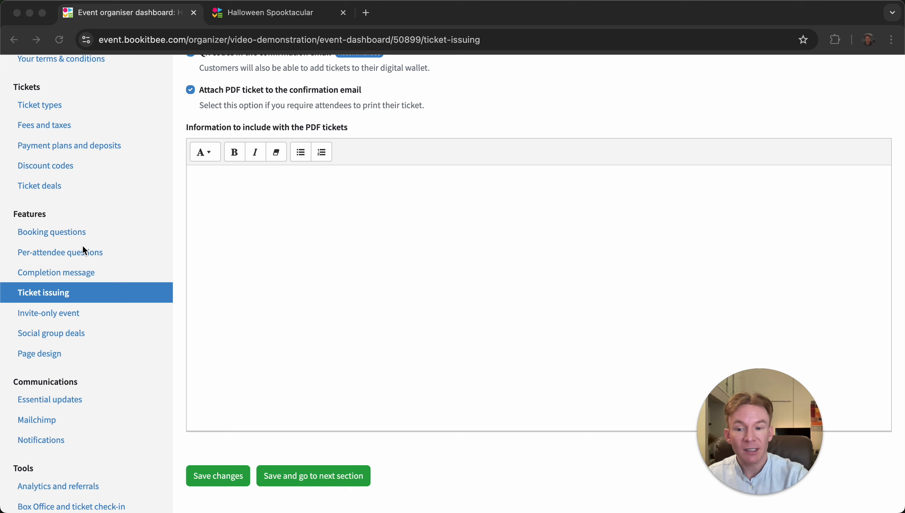
left_click(64, 237)
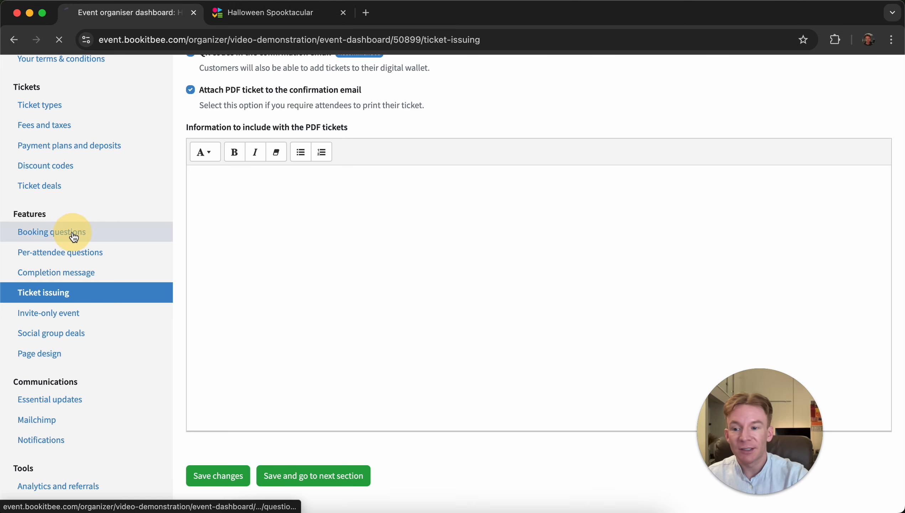
scroll(481, 199, "down", 8)
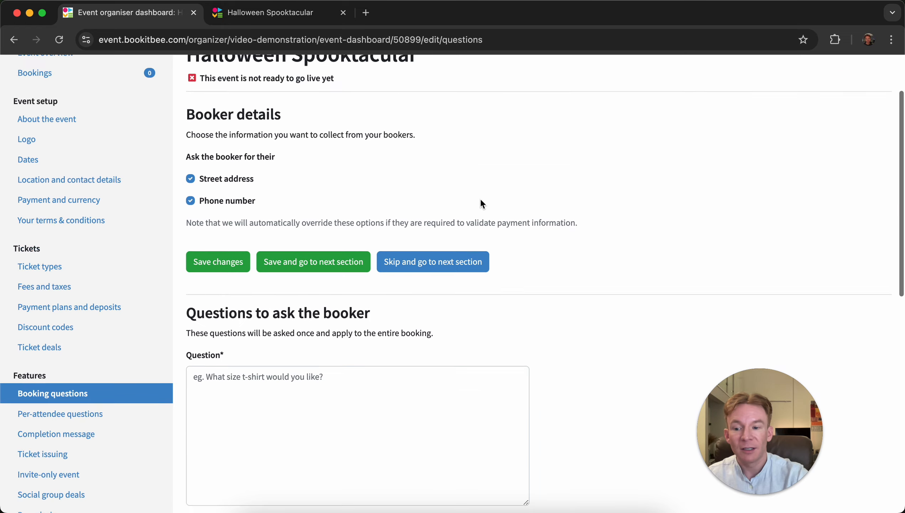
scroll(480, 198, "down", 2)
scroll(480, 198, "up", 1)
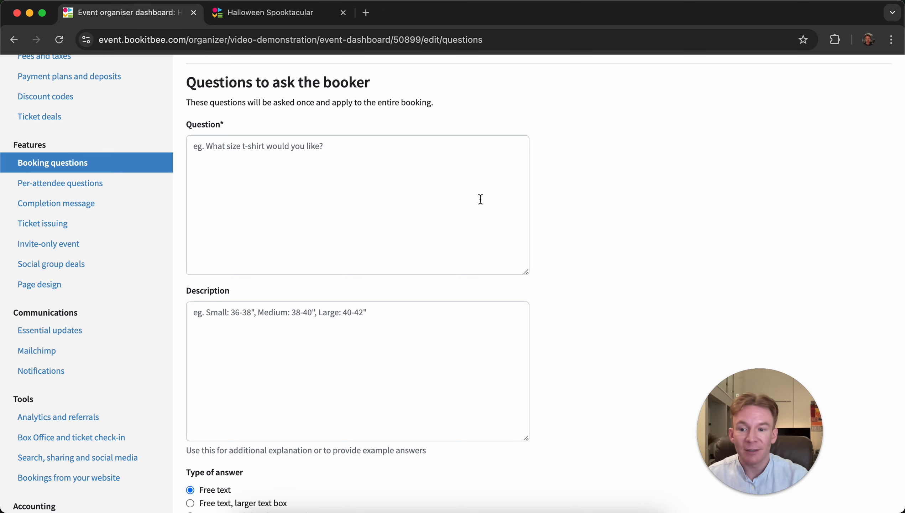
scroll(480, 200, "down", 5)
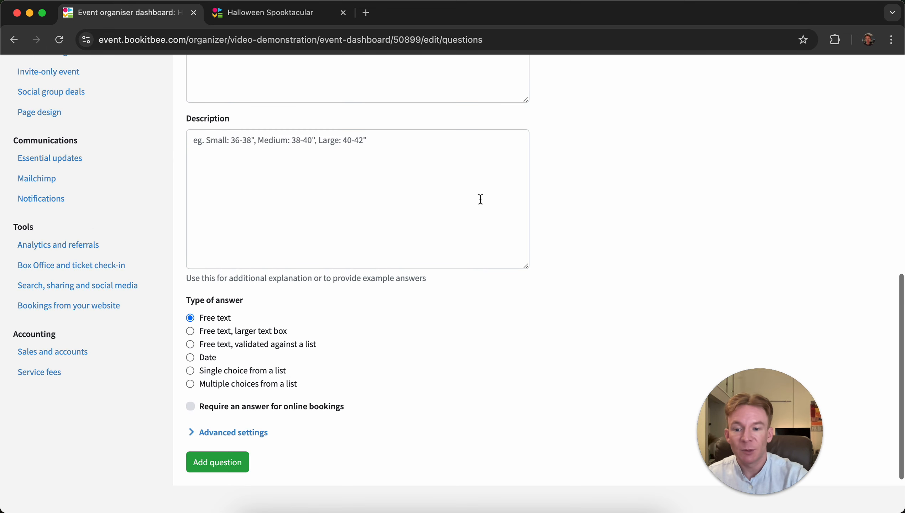
scroll(480, 200, "up", 3)
scroll(480, 199, "down", 3)
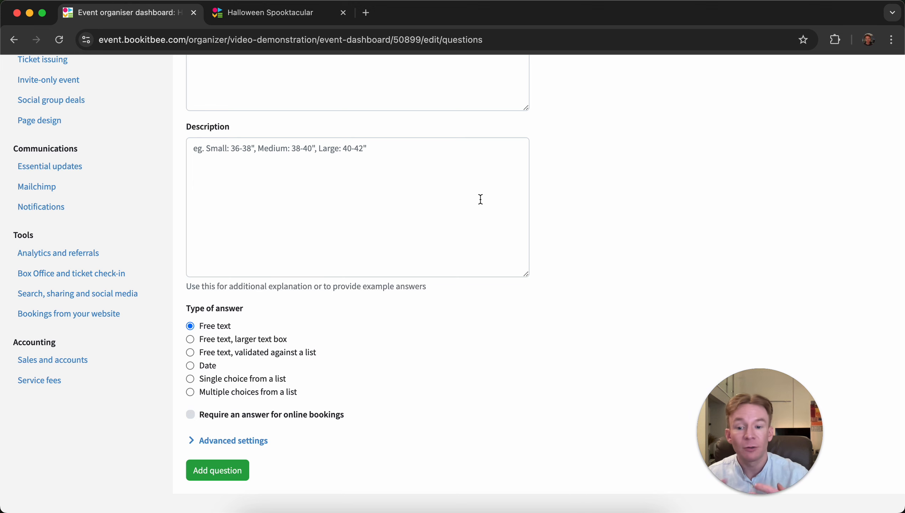
scroll(466, 198, "up", 5)
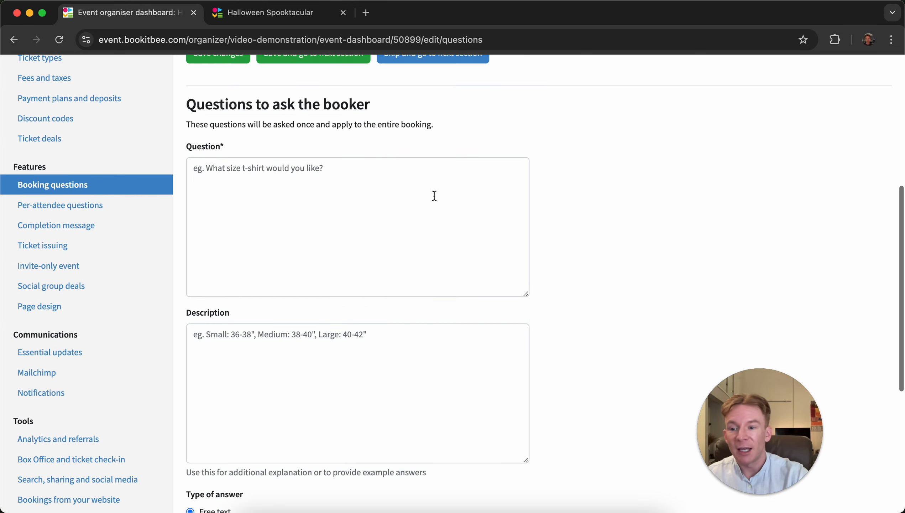
- In per-attendee questions, set attendee details to ask for each attendee name and save the changes
left_click(75, 200)
scroll(493, 213, "down", 2)
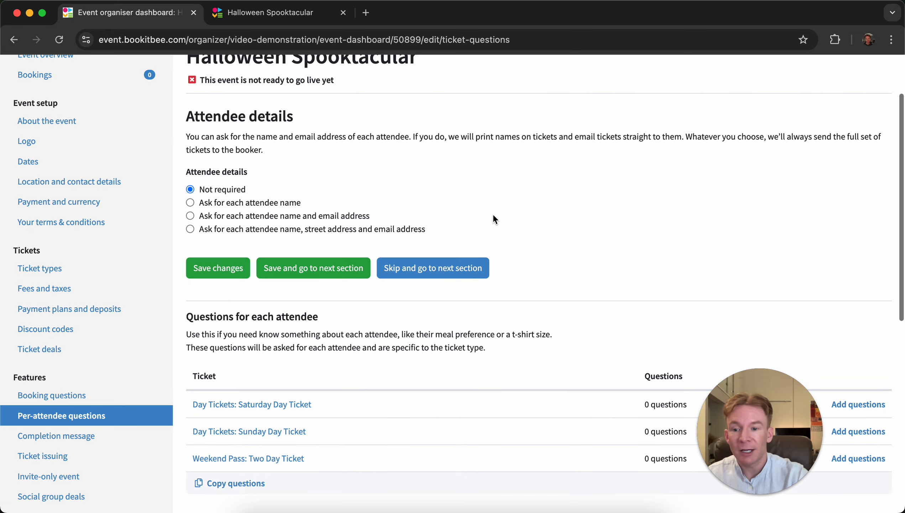
left_click(285, 203)
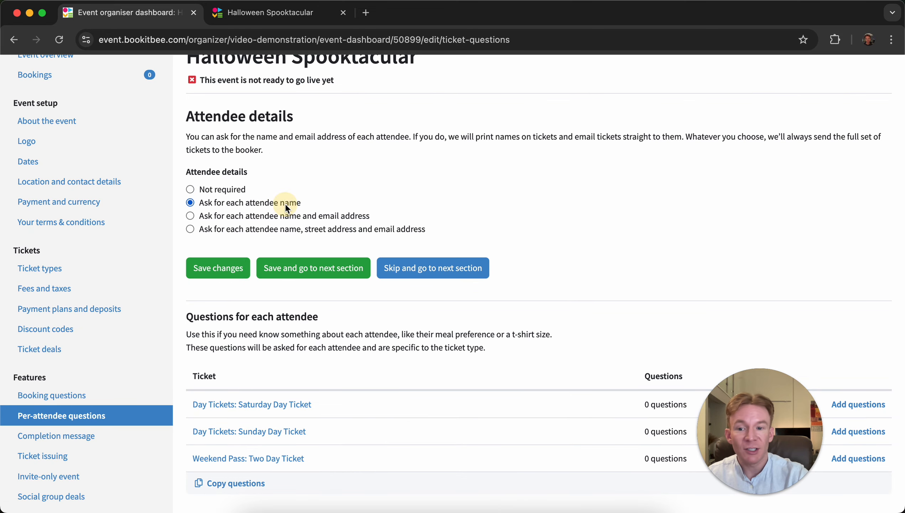
scroll(397, 160, "down", 1)
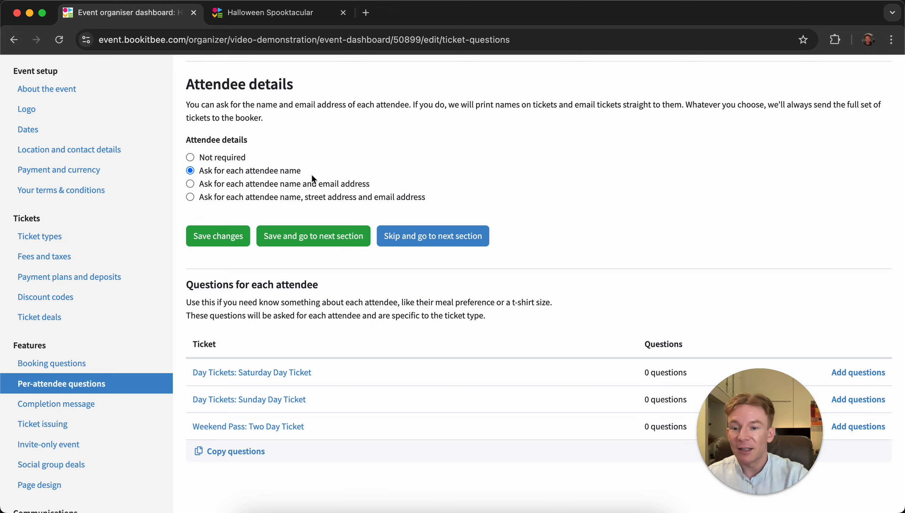
scroll(311, 174, "down", 3)
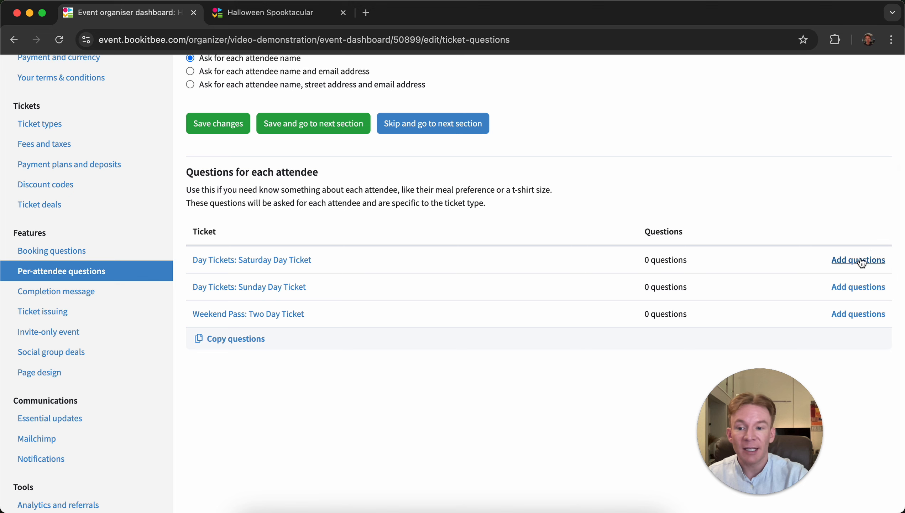
scroll(566, 243, "up", 1)
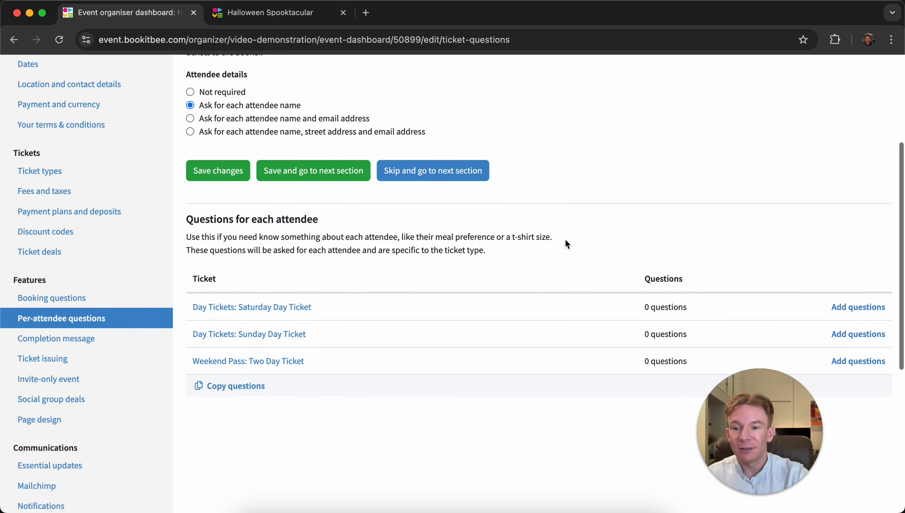
scroll(567, 244, "up", 1)
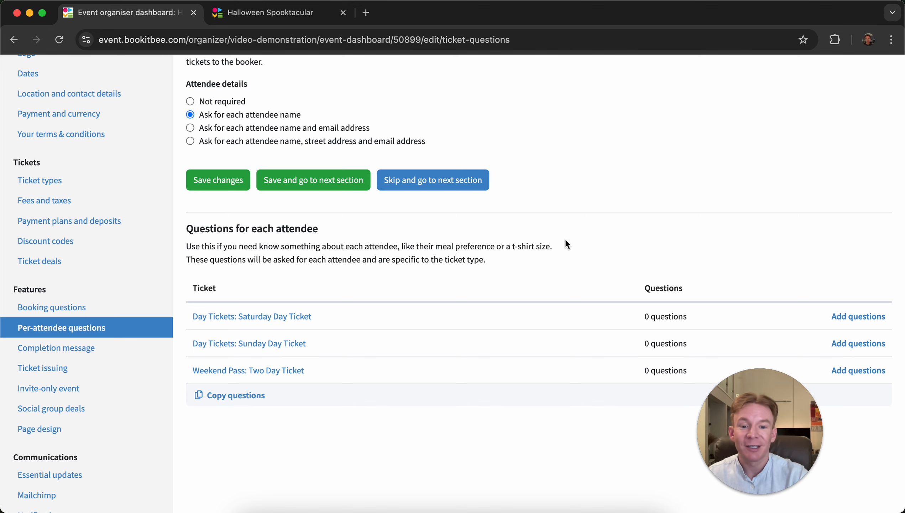
scroll(566, 242, "down", 1)
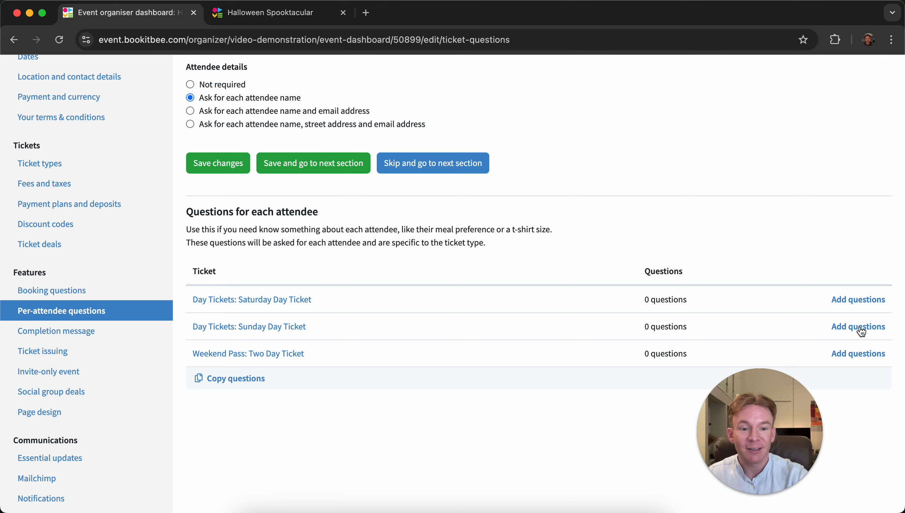
scroll(576, 323, "up", 3)
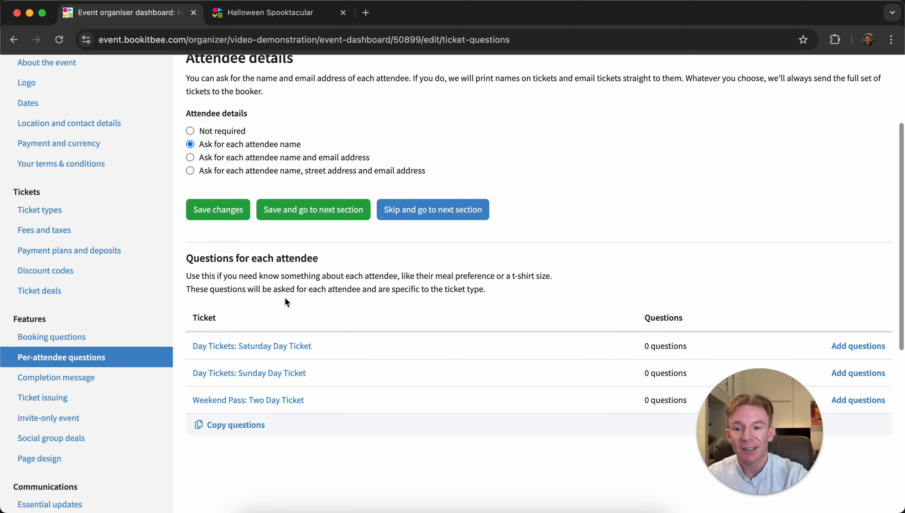
left_click(227, 215)
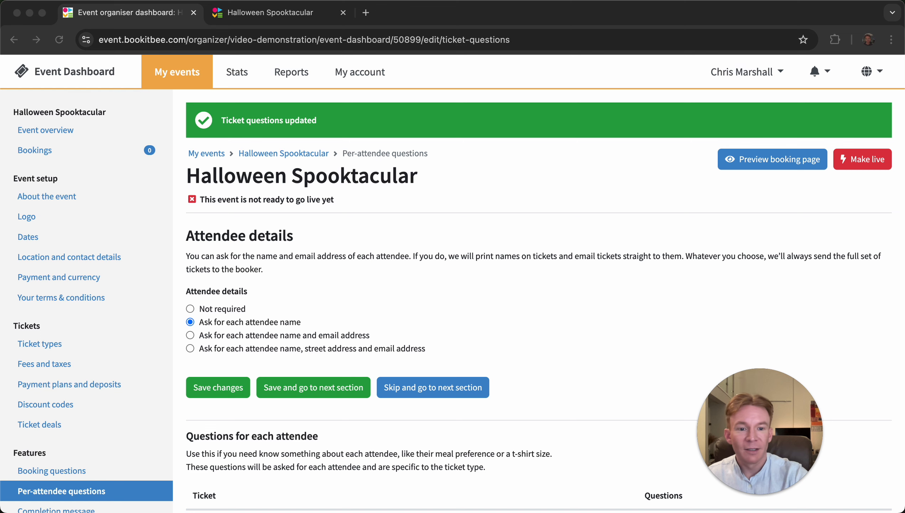
- Make the event live and open its public booking page
left_click(667, 227)
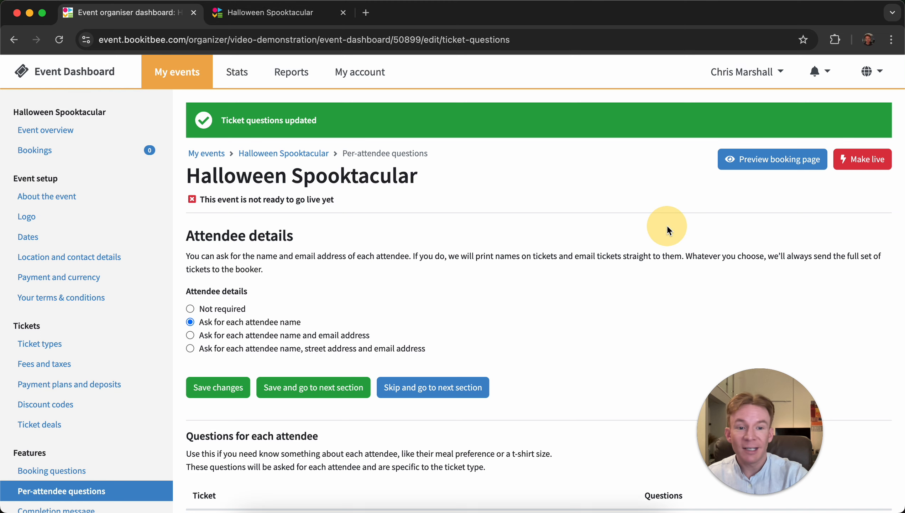
left_click(865, 161)
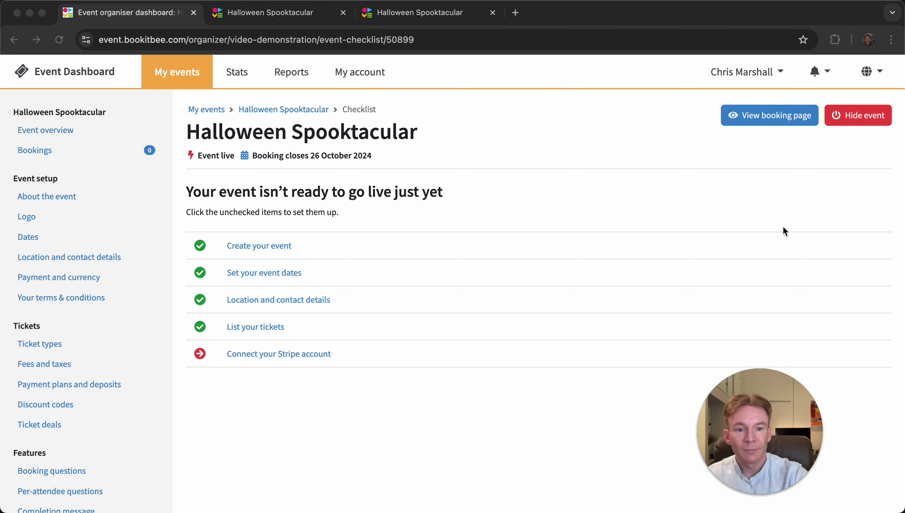
left_click(776, 115)
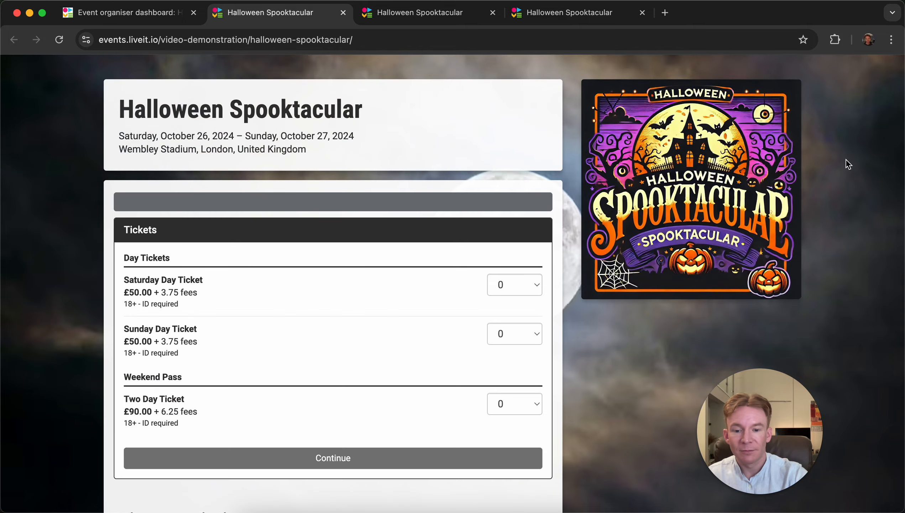
scroll(846, 160, "down", 20)
scroll(845, 160, "up", 20)
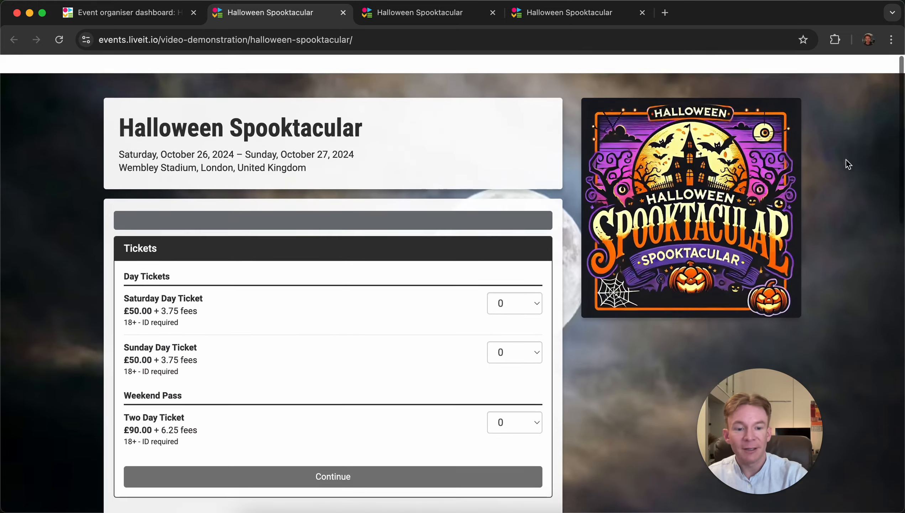
key("super+Tab")
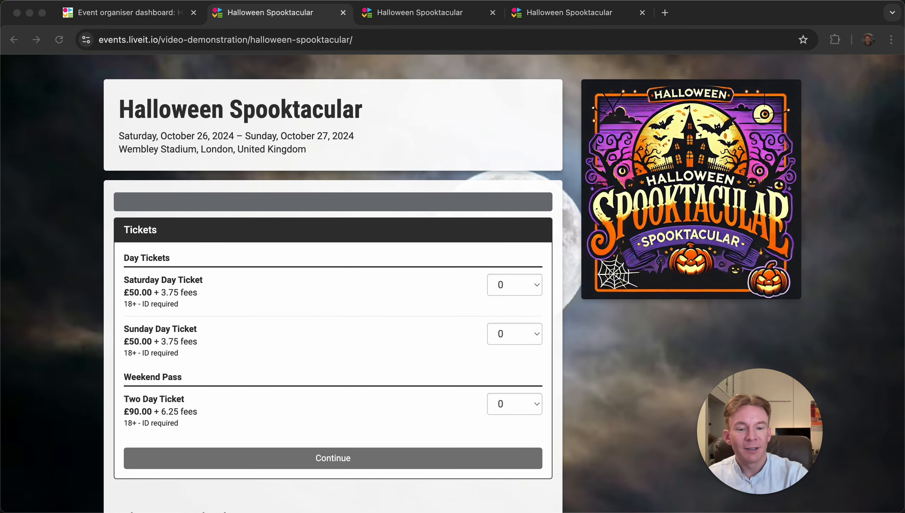